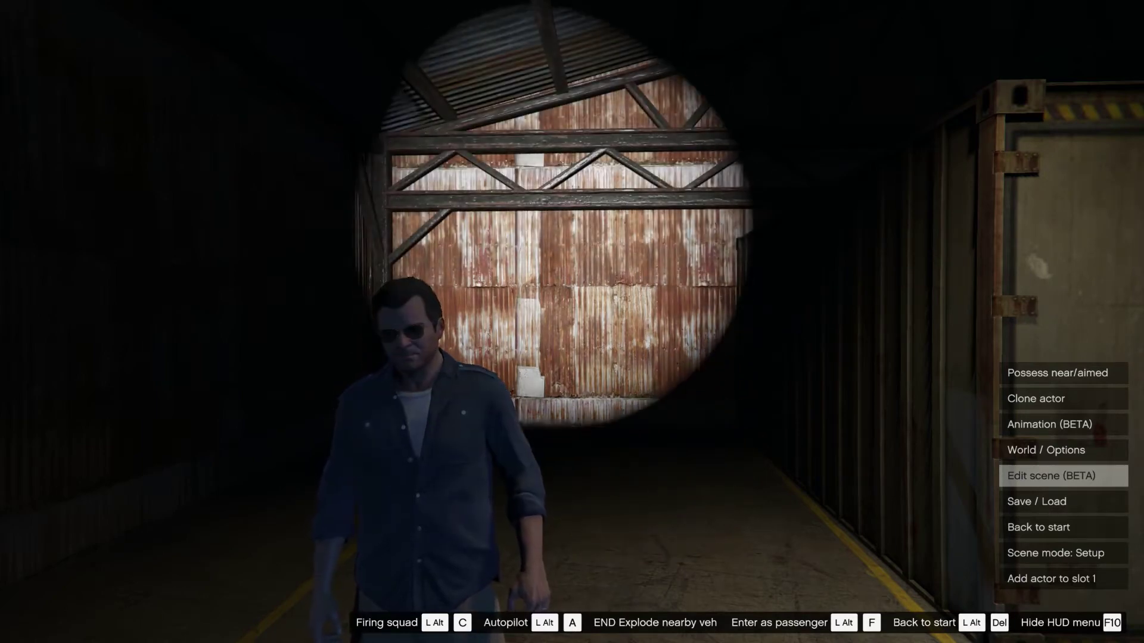
Enter scene editing and fly the free camera down toward the character and container
key(Return)
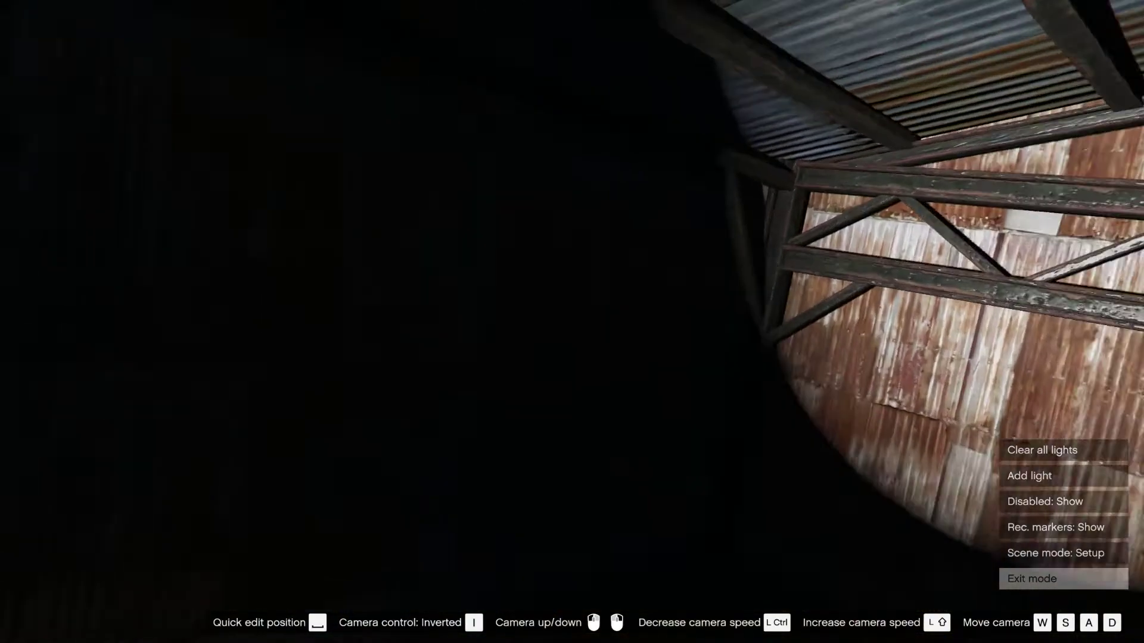
key(s)
key(w)
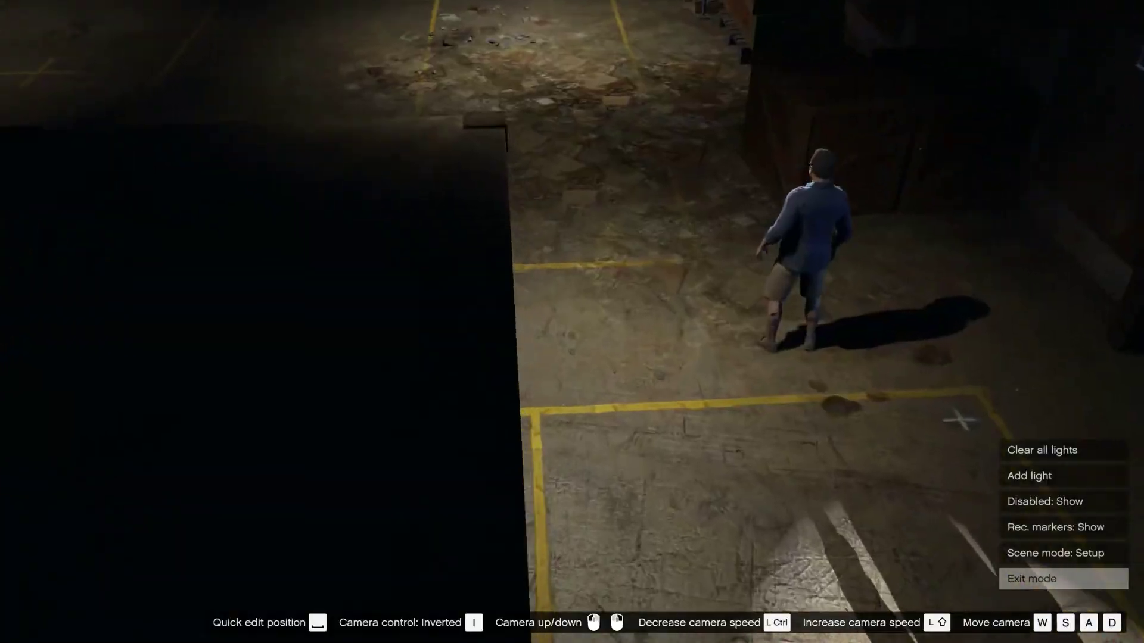
key(a)
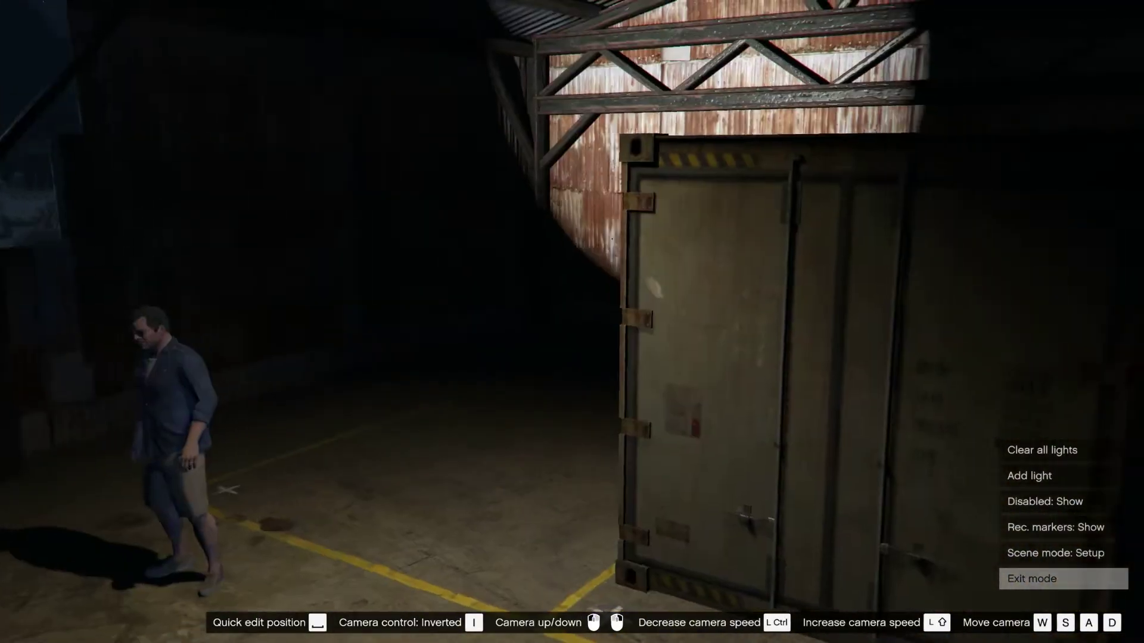
key(a)
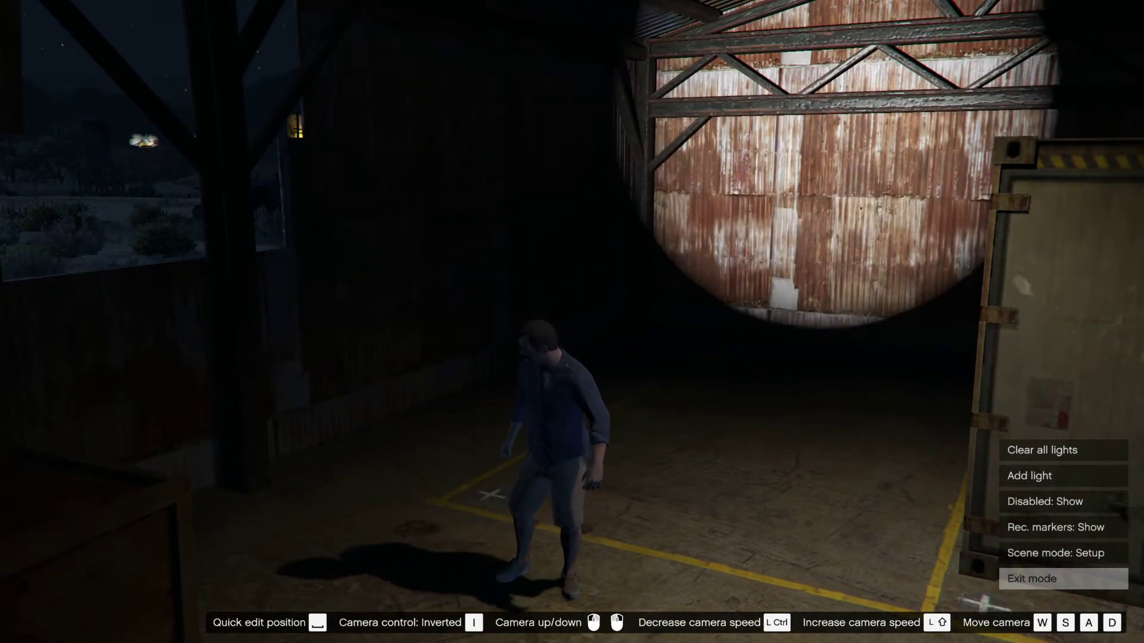
Clear all stage lights from the warehouse
key(Up)
key(Up)
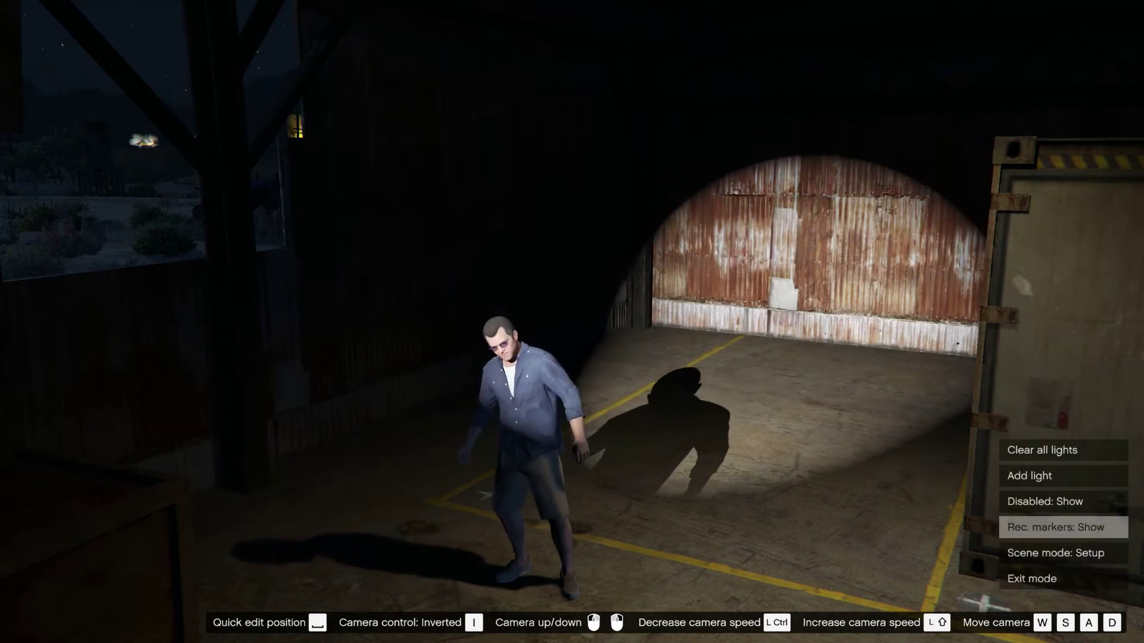
key(Up)
key(Up)
key(Up)
key(Return)
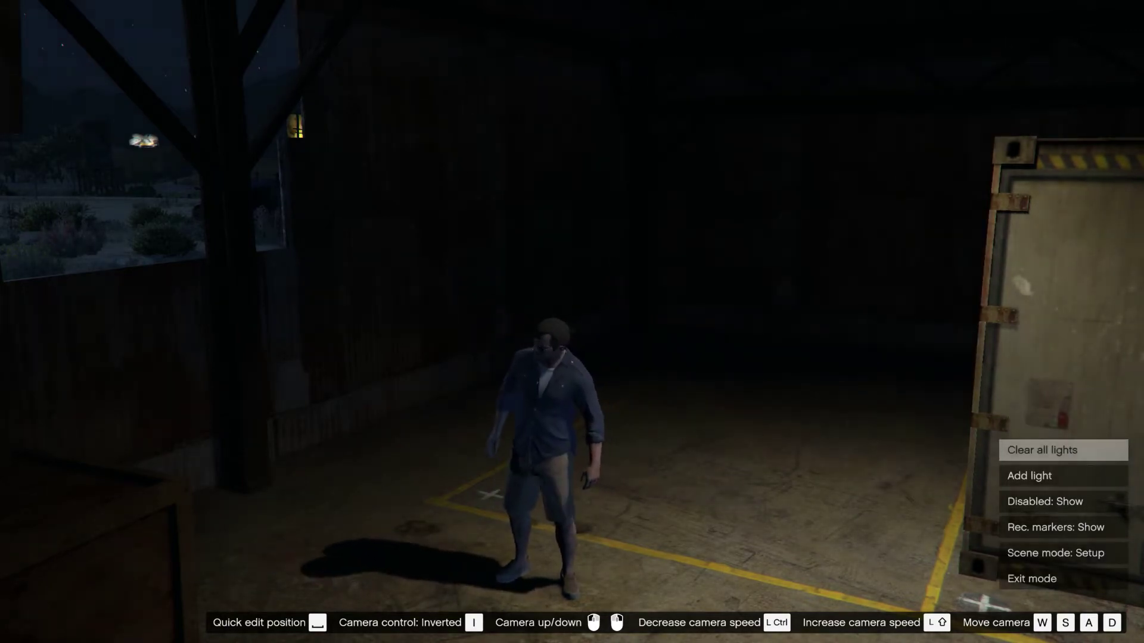
key(a)
Fly the camera past the crate to the character and start placing a new spotlight
key(d)
key(s)
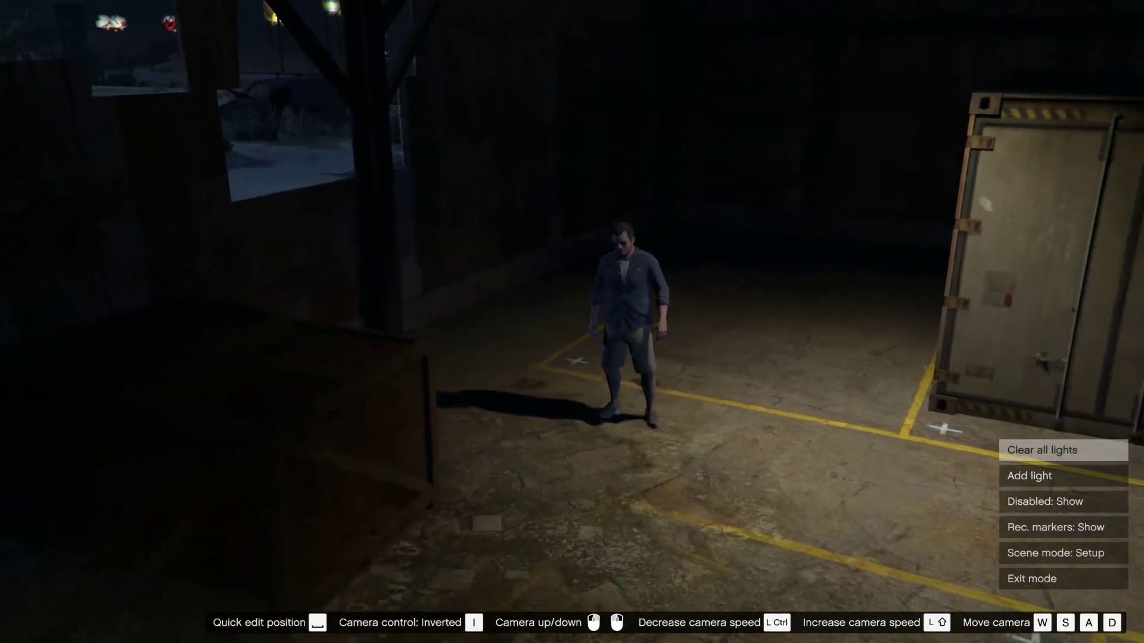
key(w)
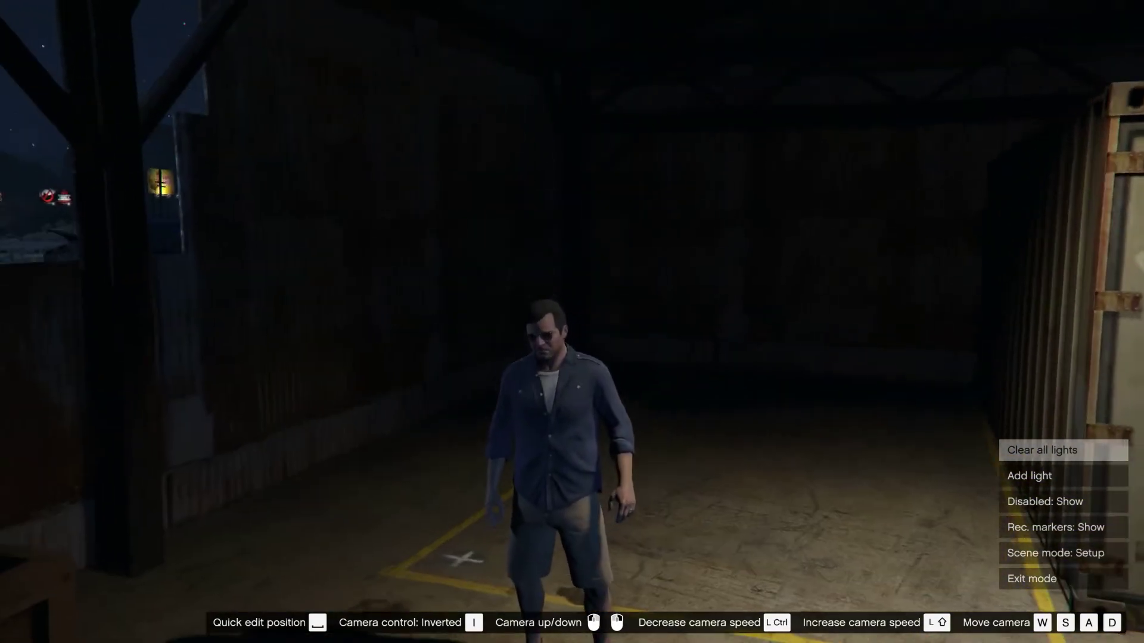
key(a)
key(d)
key(w)
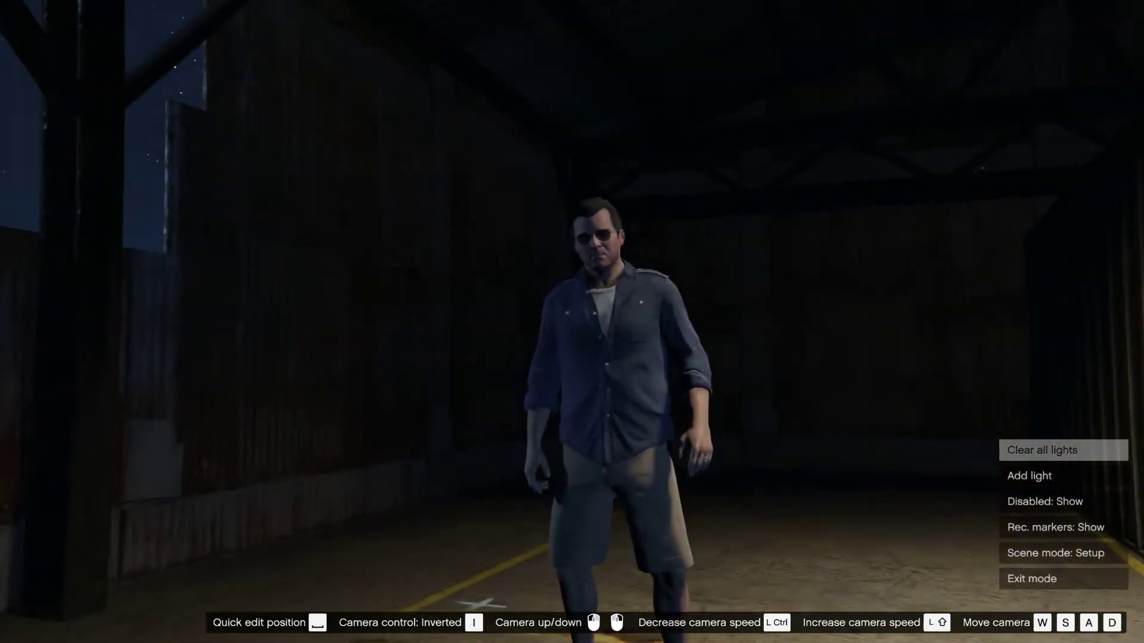
key(s)
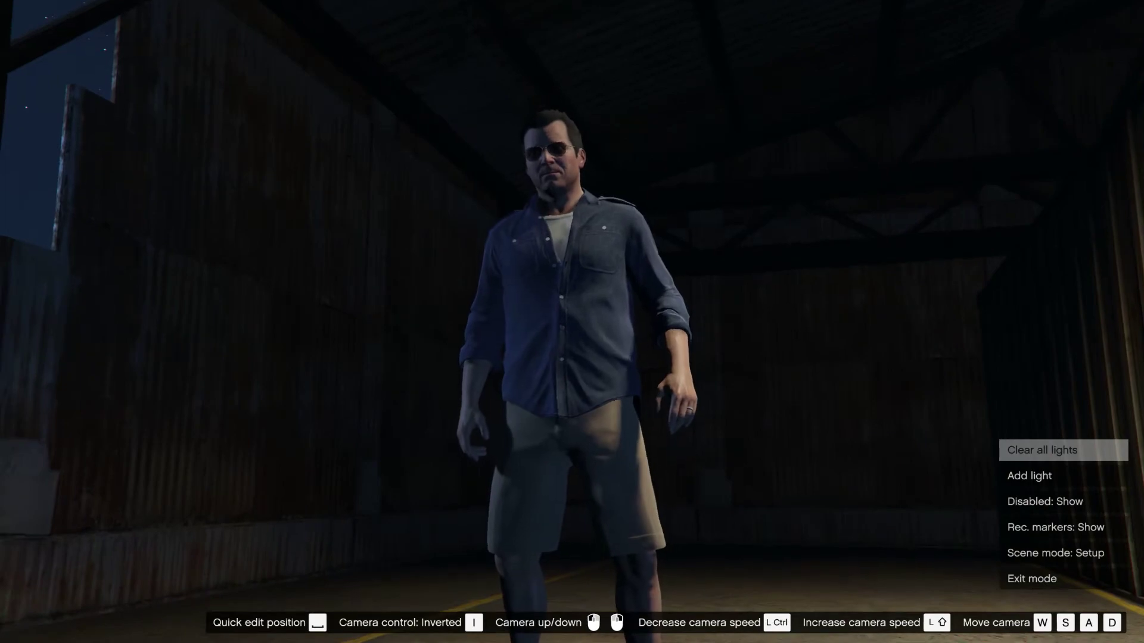
key(Return)
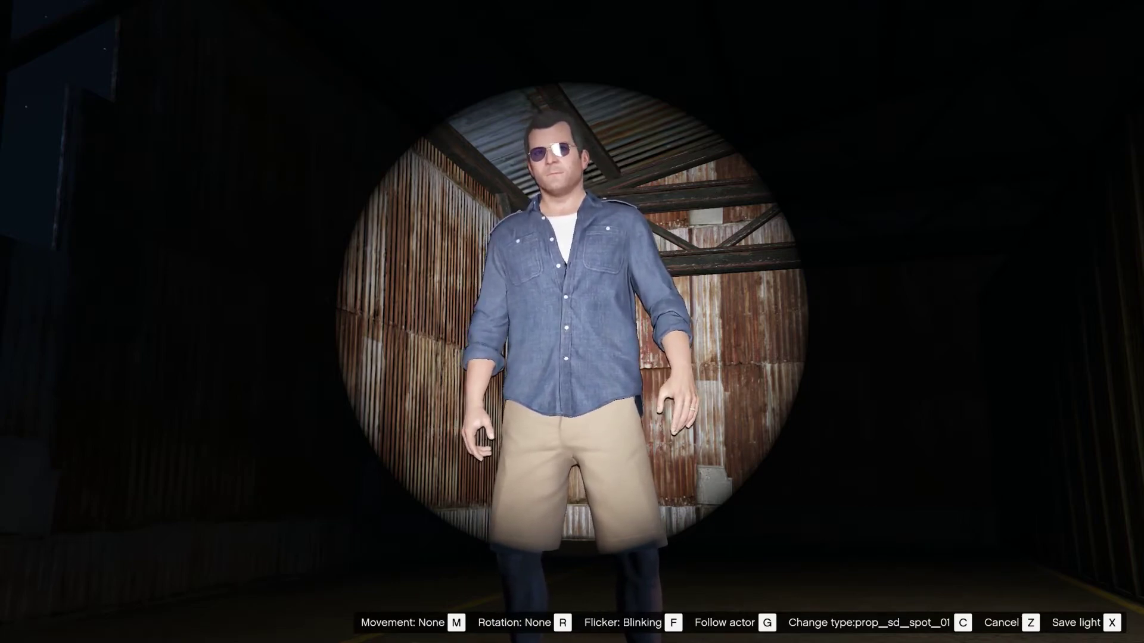
Save the blinking spotlight, then try a second light with OnOff flicker and close it
key(x)
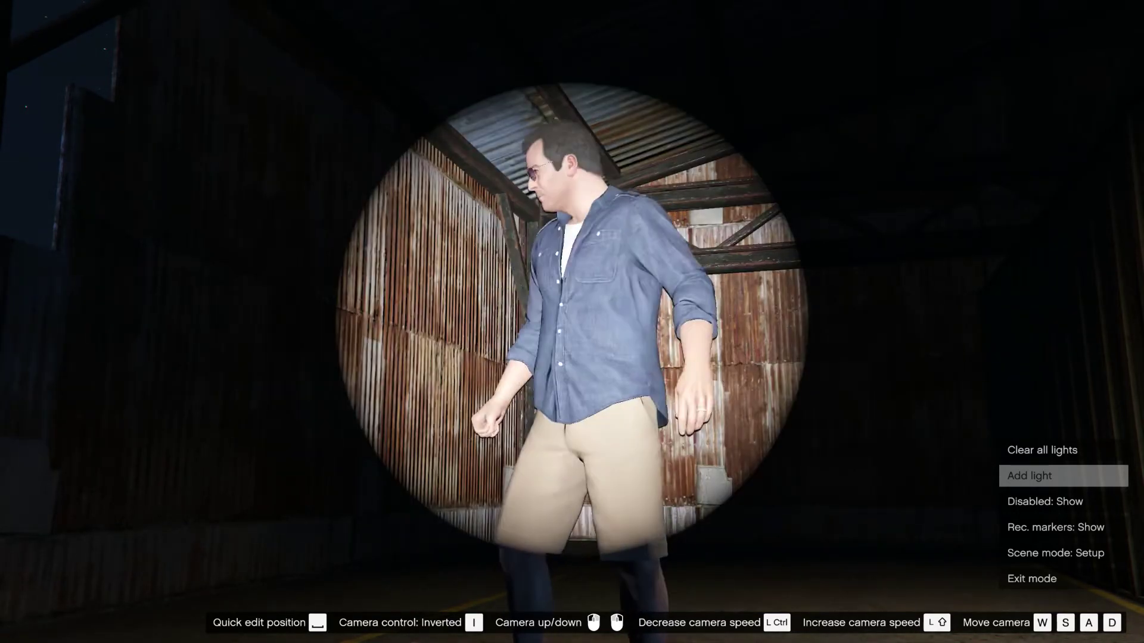
key(Up)
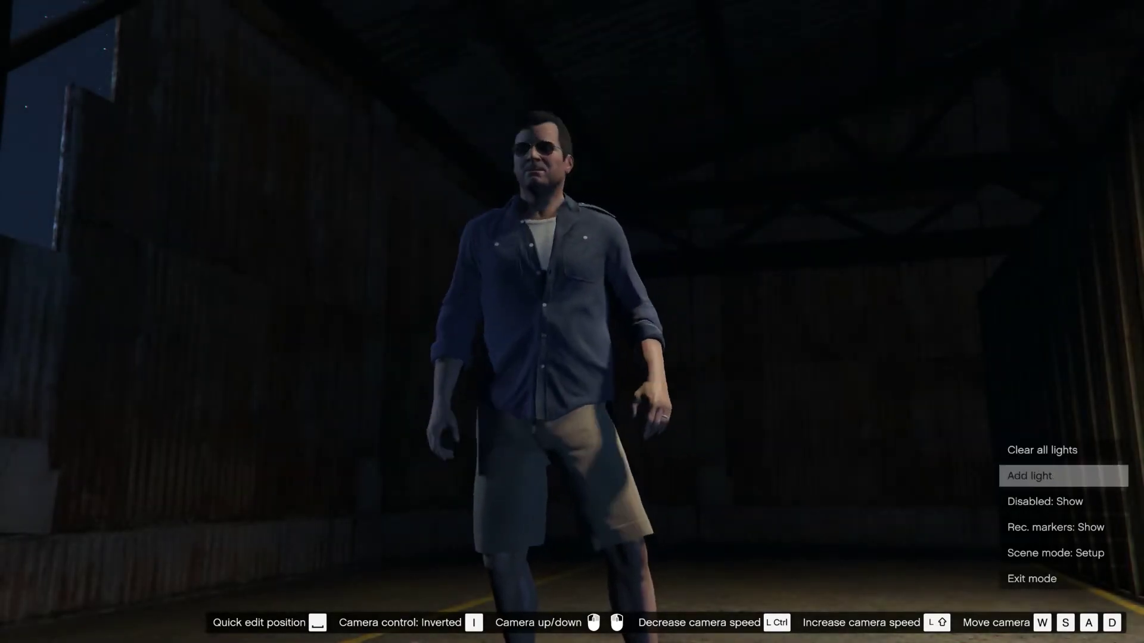
key(Return)
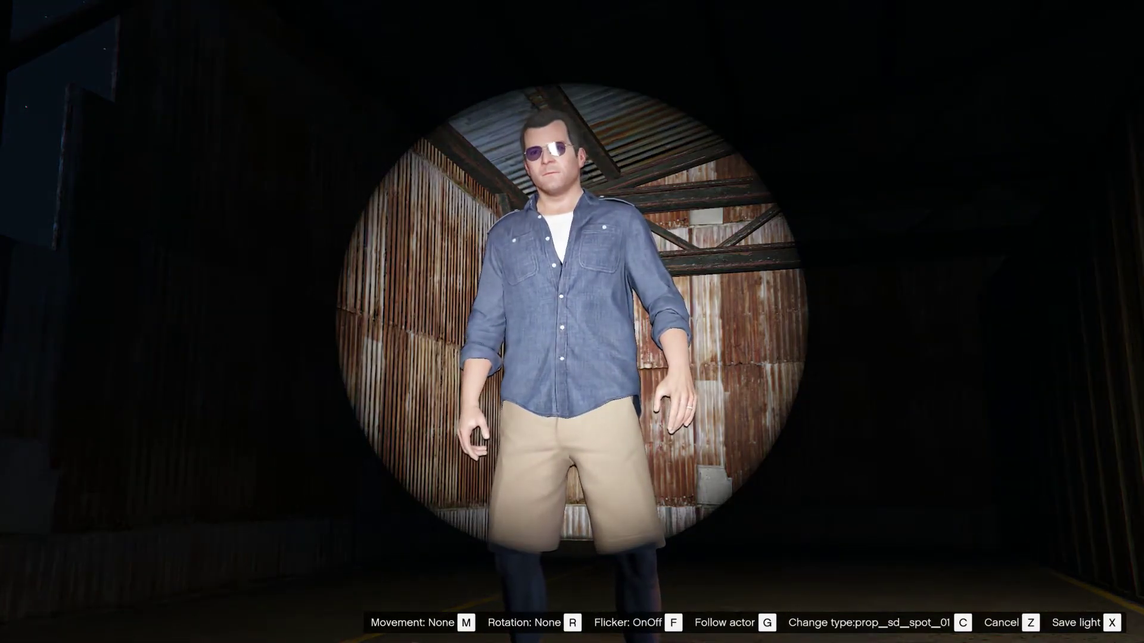
key(x)
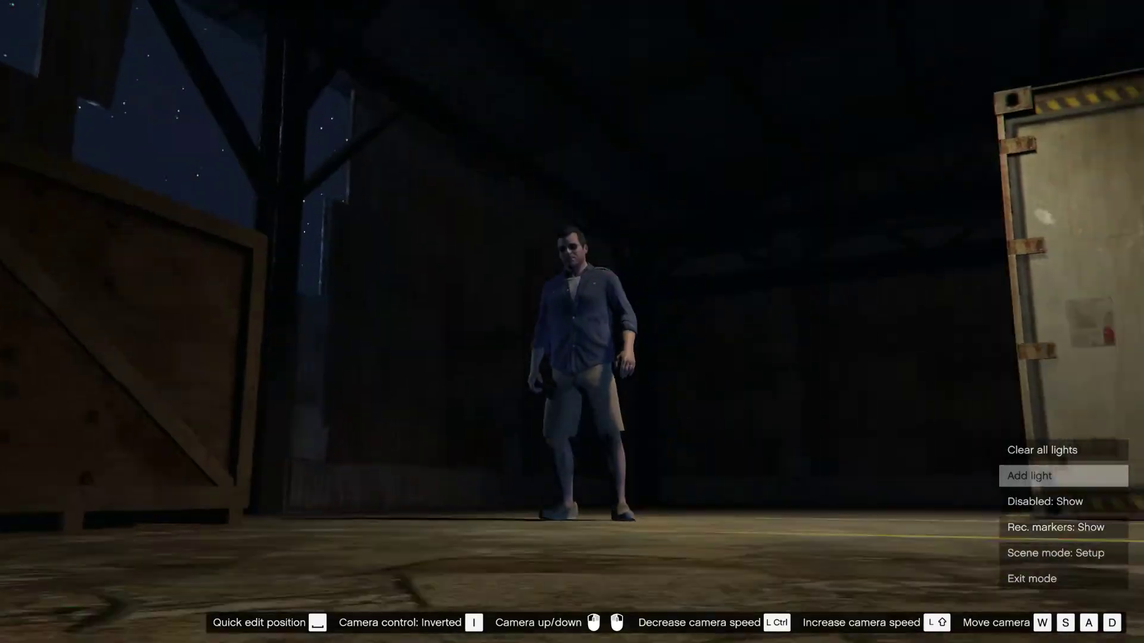
Fly the camera around the warehouse to frame the character by the crate and container
key(s)
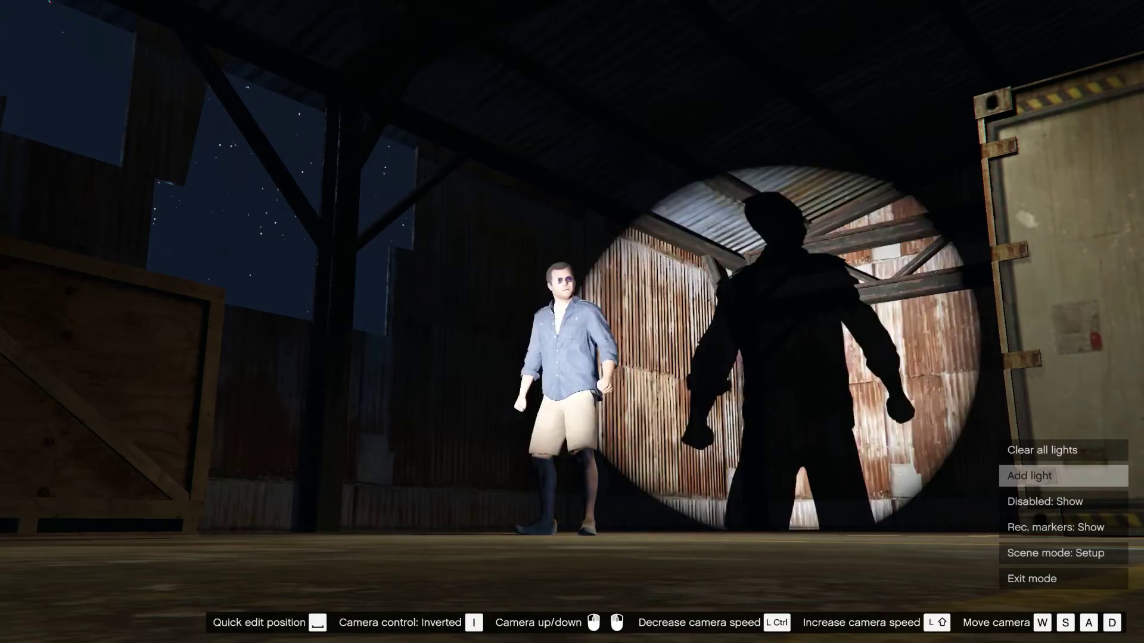
key(a)
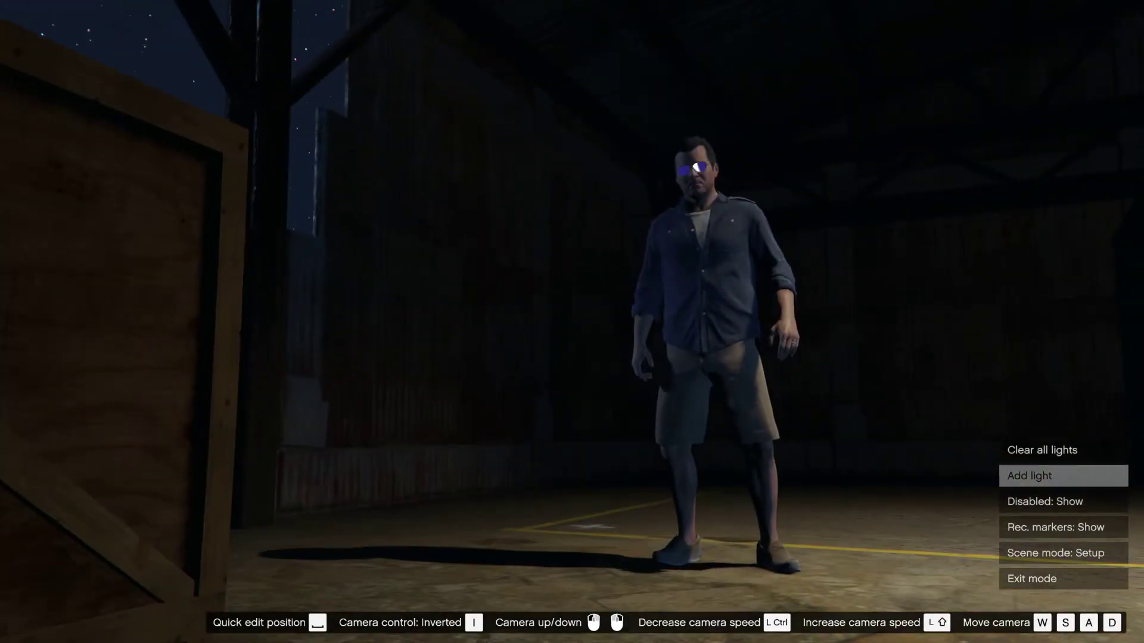
key(w)
key(d)
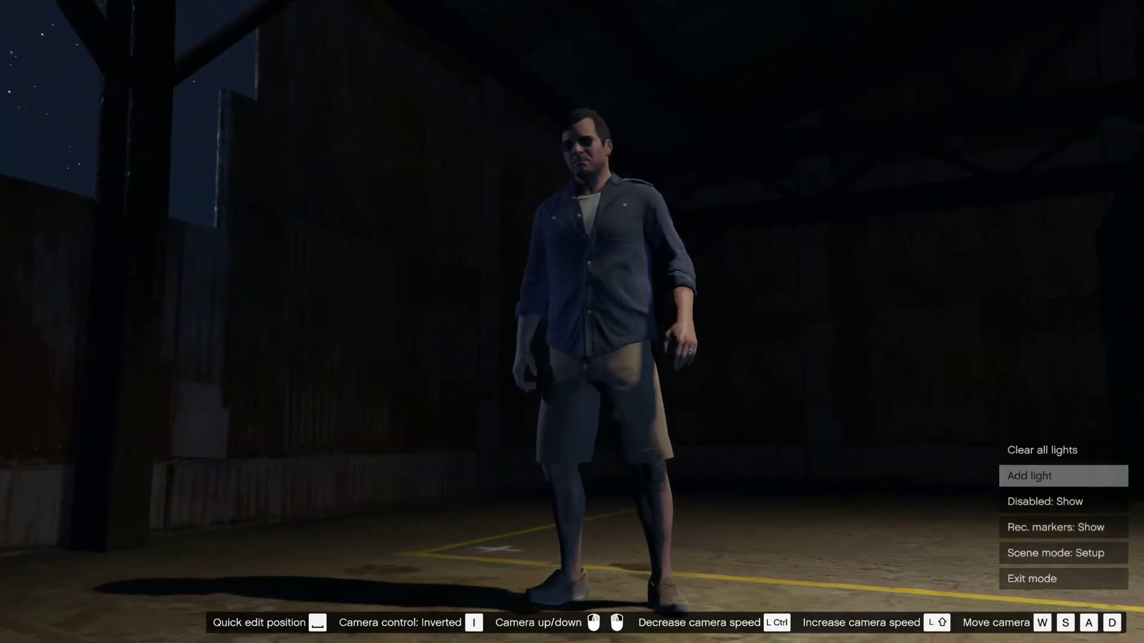
key(s)
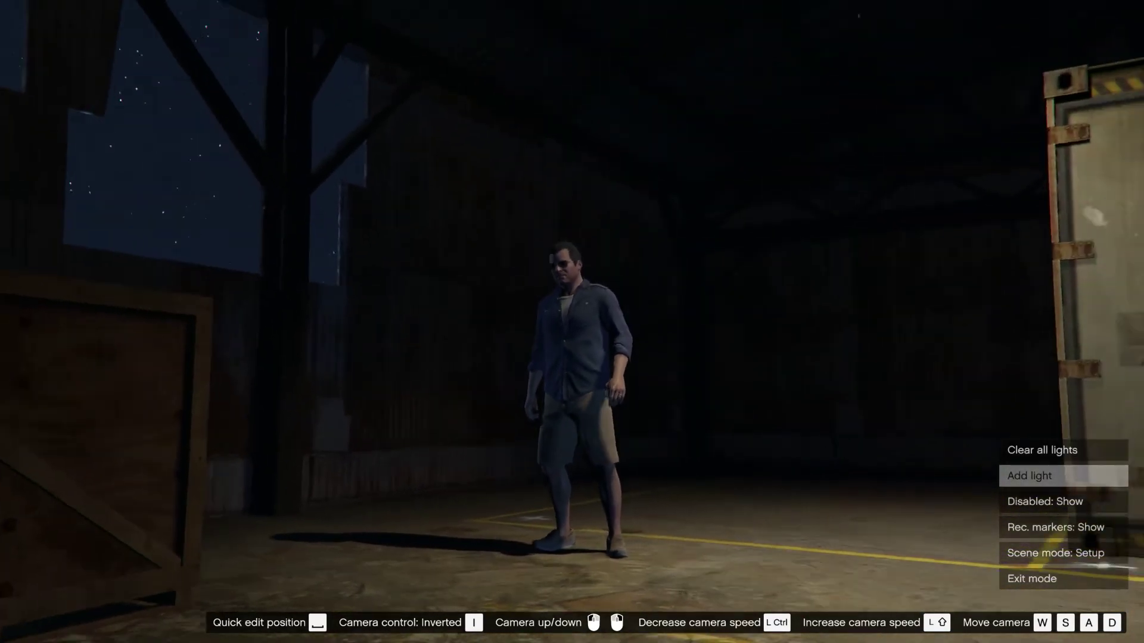
key(s)
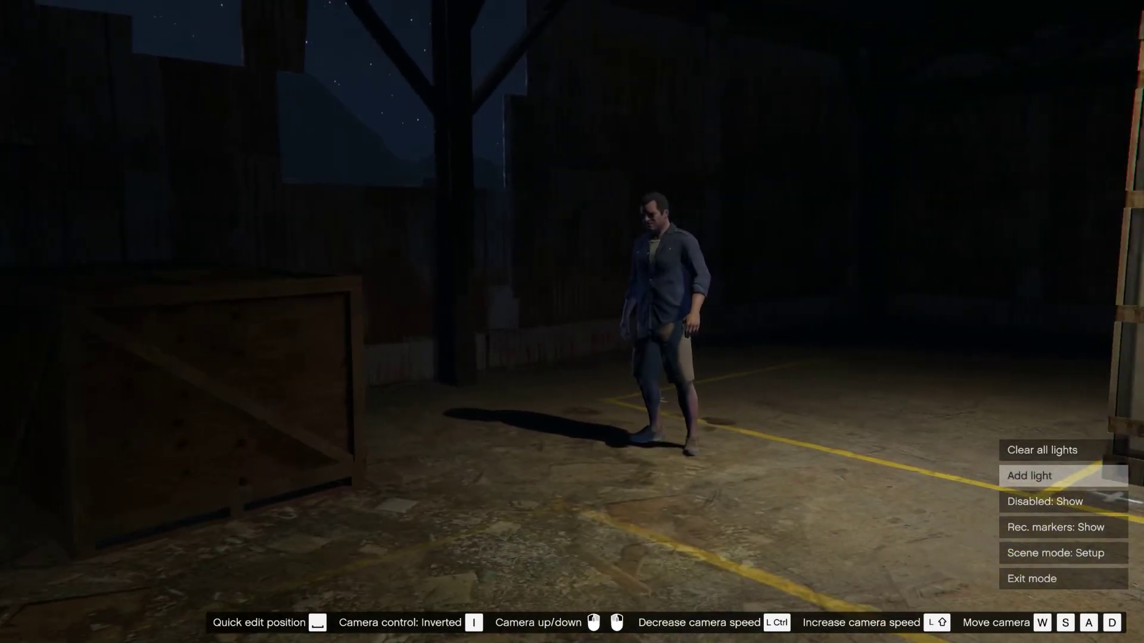
key(d)
key(Return)
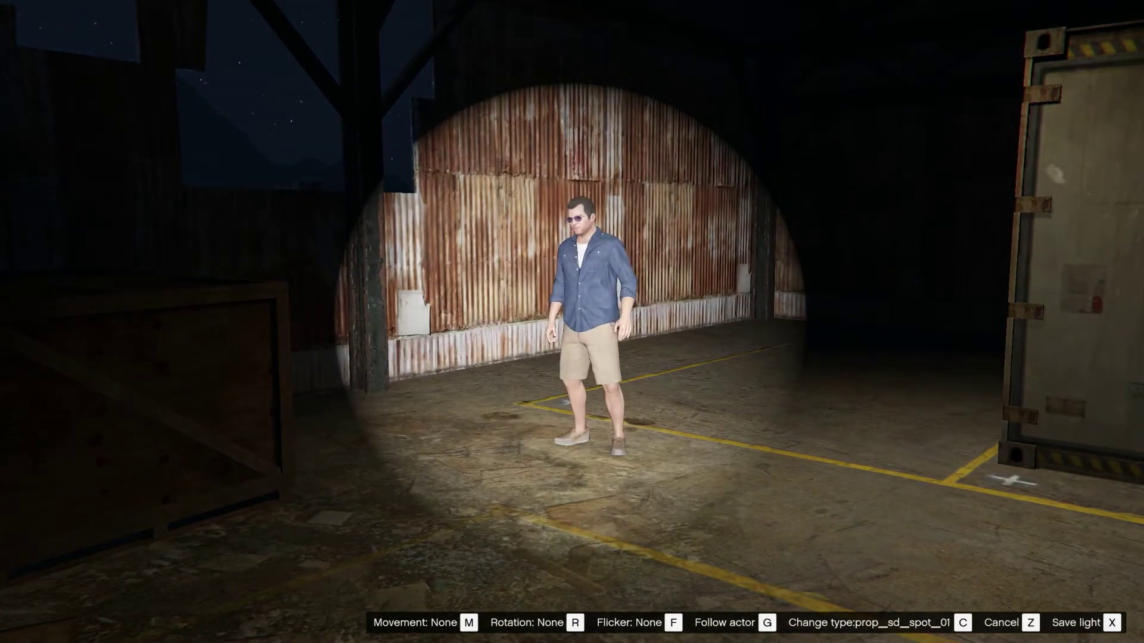
key(c)
key(c)
key(c)
key(c)
key(c)
key(c)
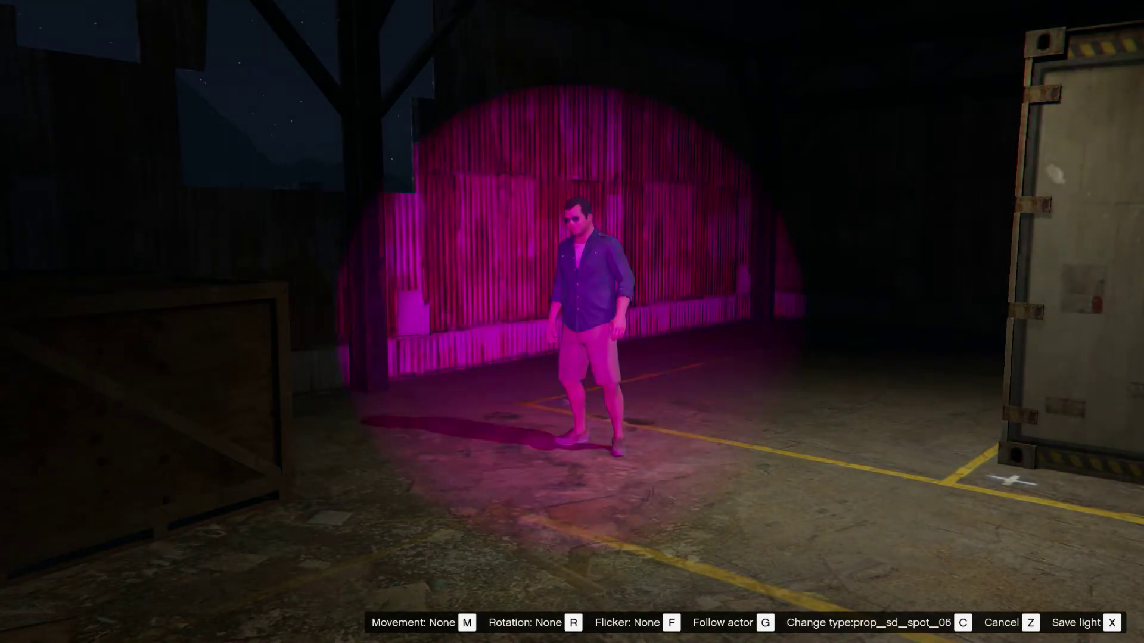
key(c)
key(c)
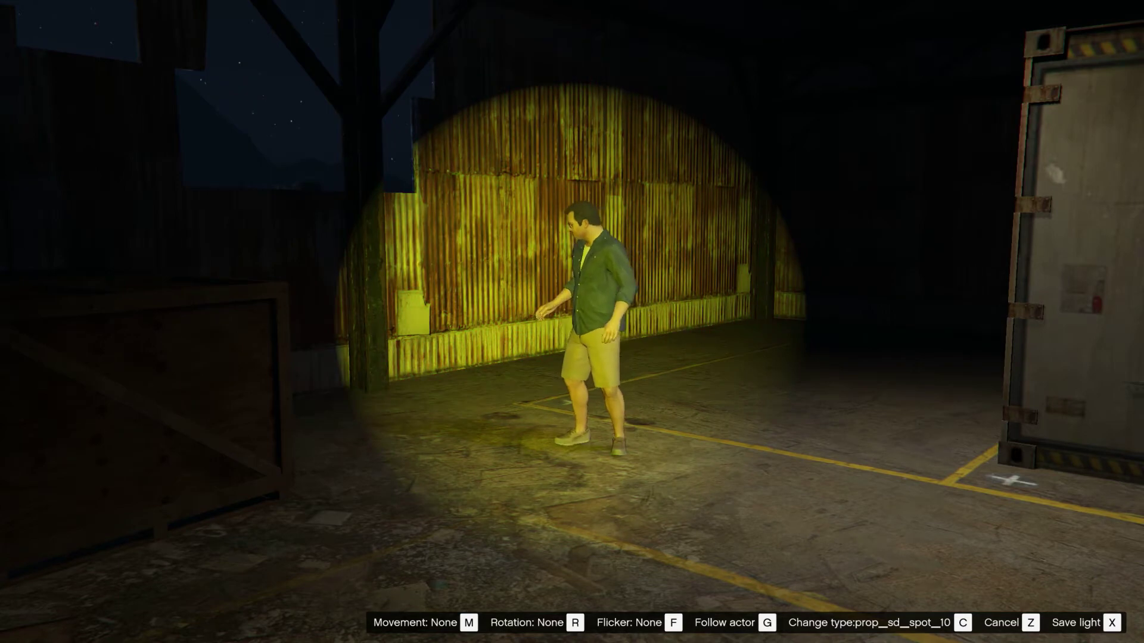
key(c)
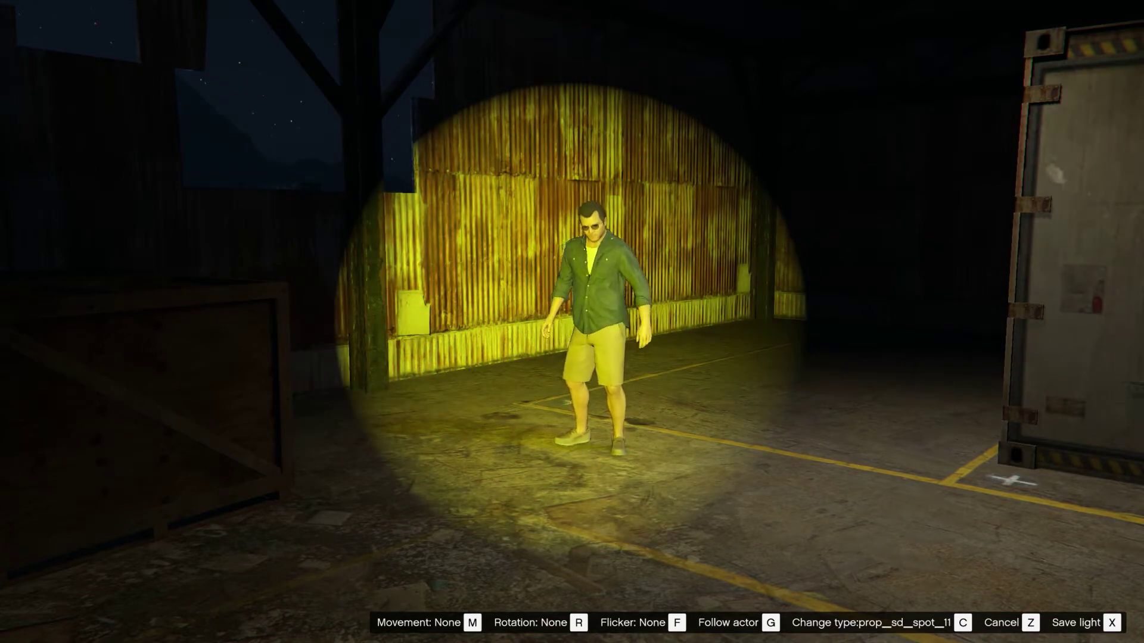
key(c)
key(c)
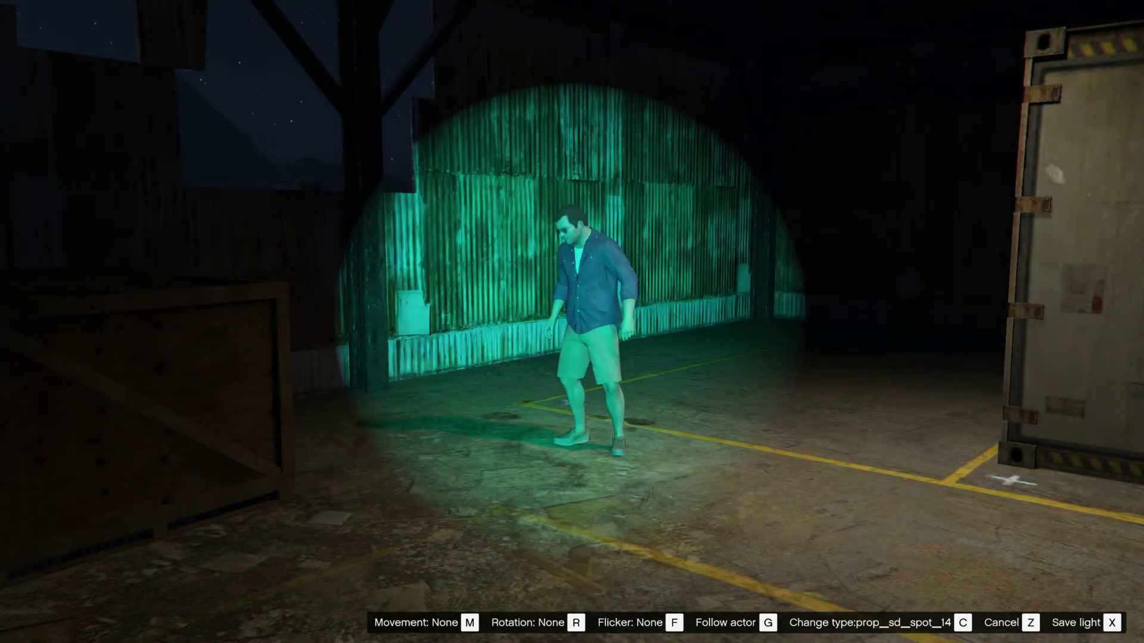
key(r)
key(x)
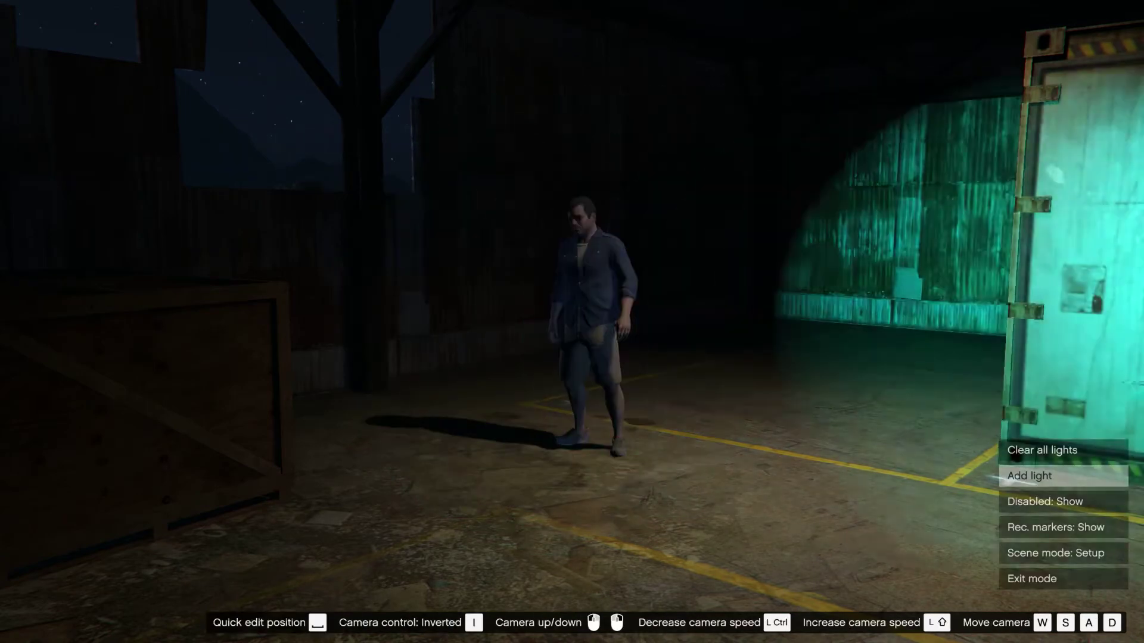
key(s)
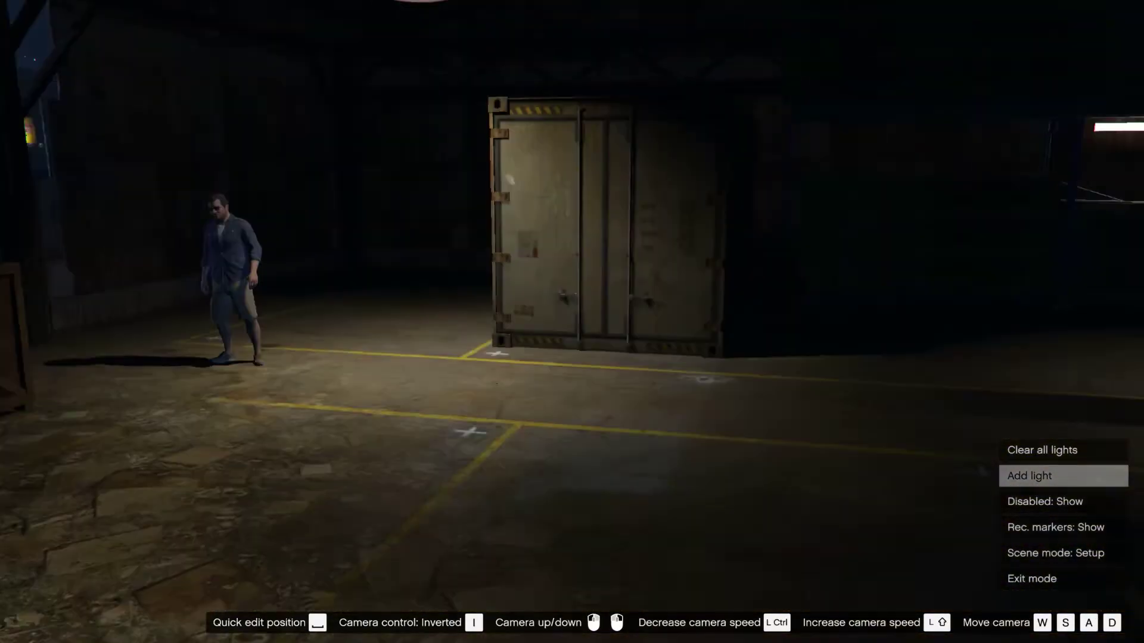
key(s)
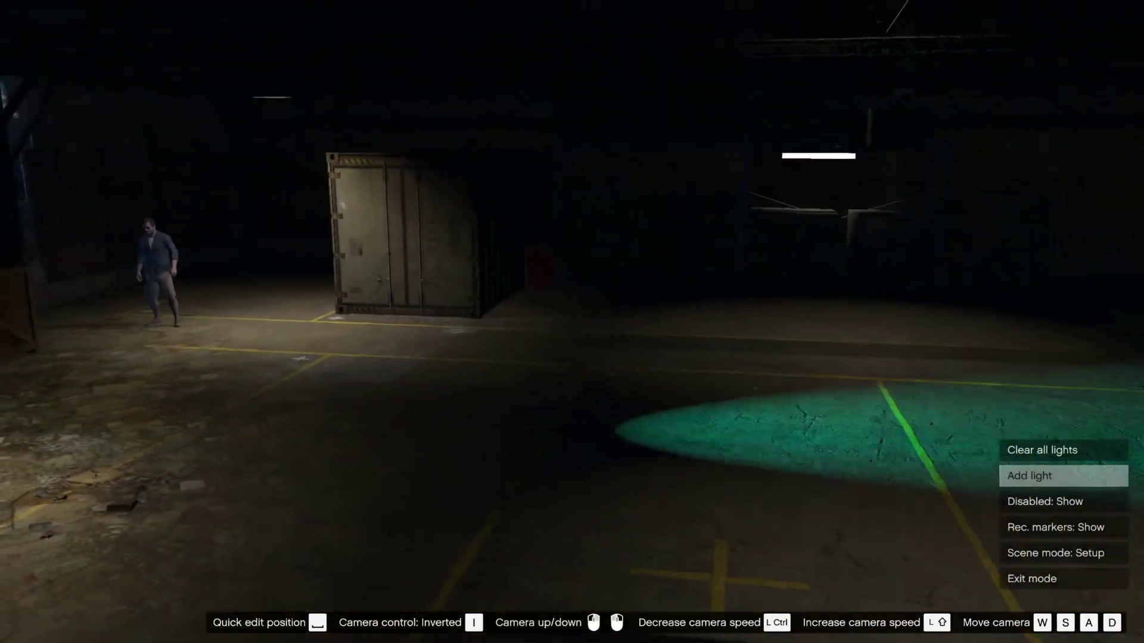
key(s)
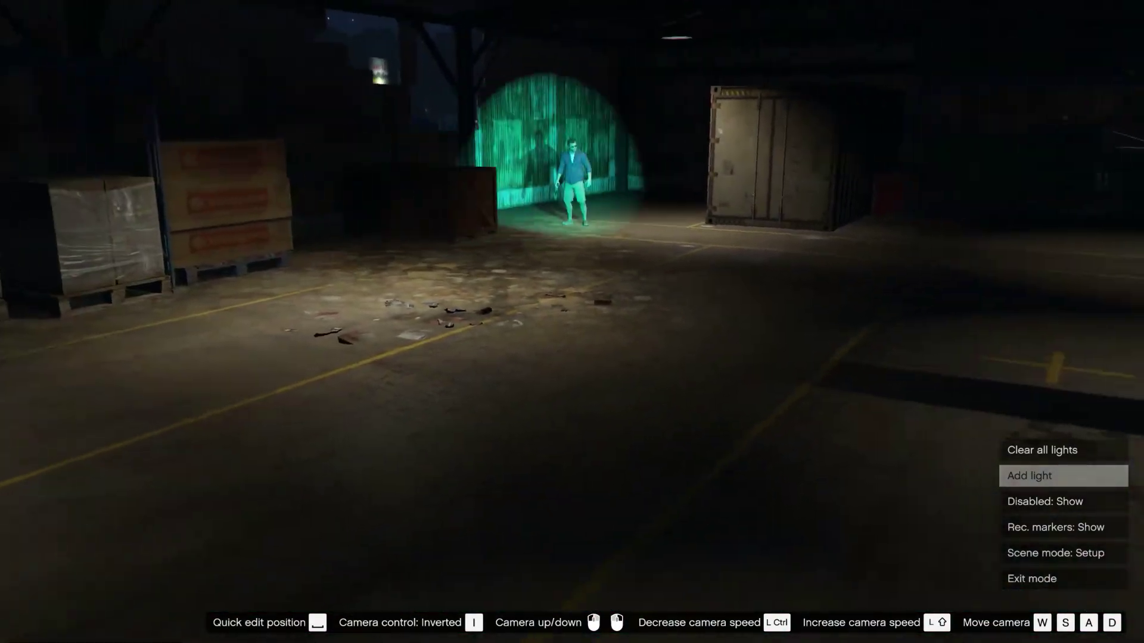
key(a)
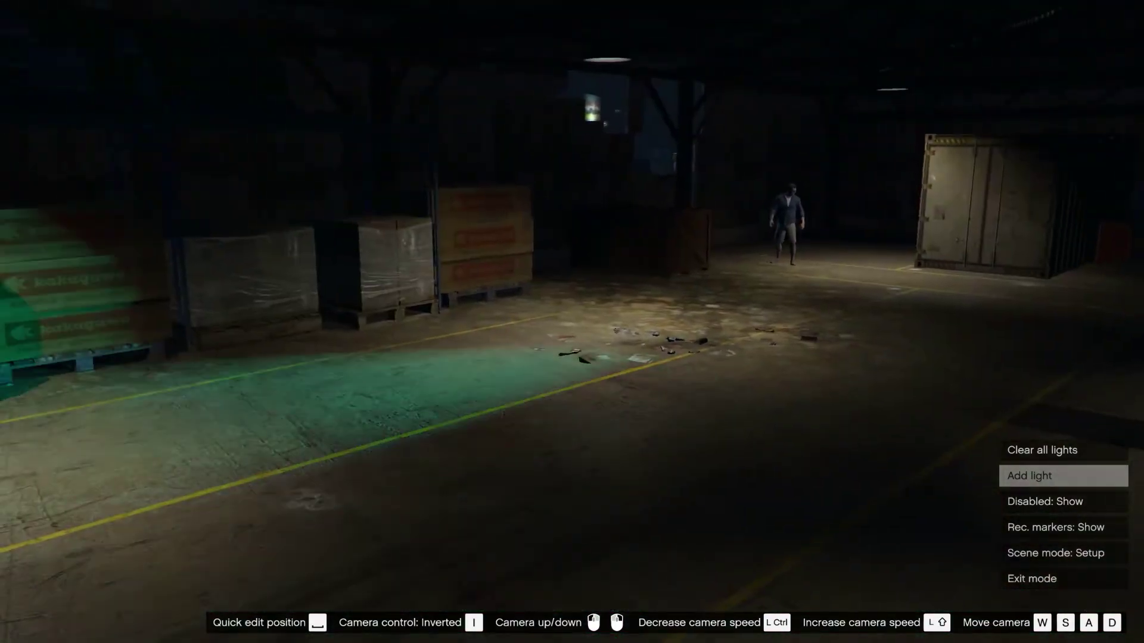
key(d)
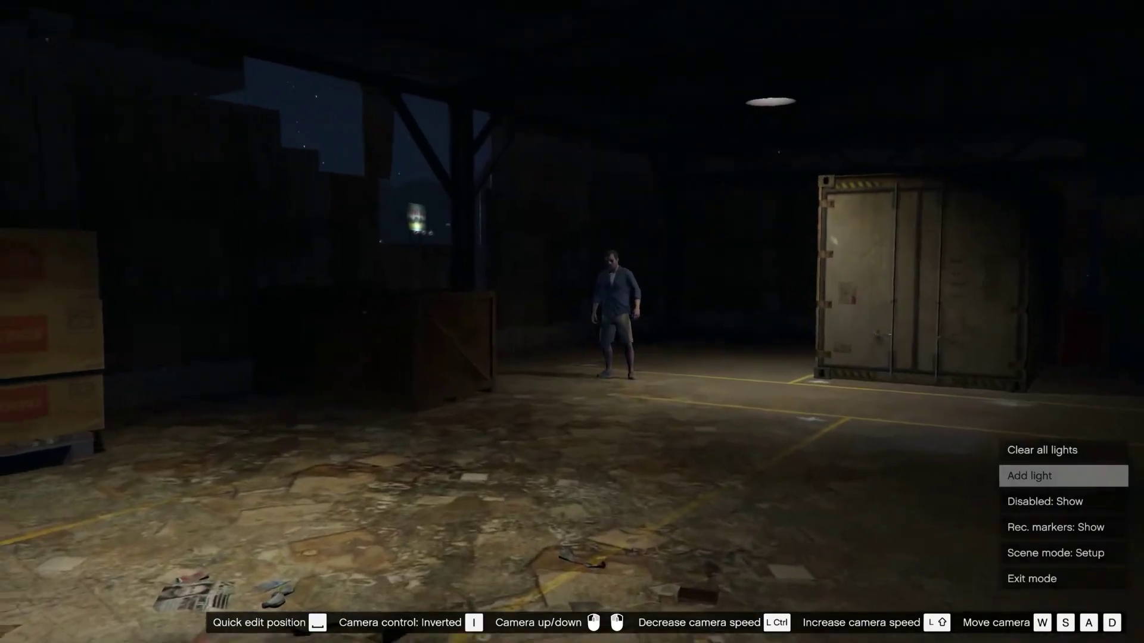
Add a white prop_sd_spot_01 spotlight aimed at the wooden crate and save it
key(w)
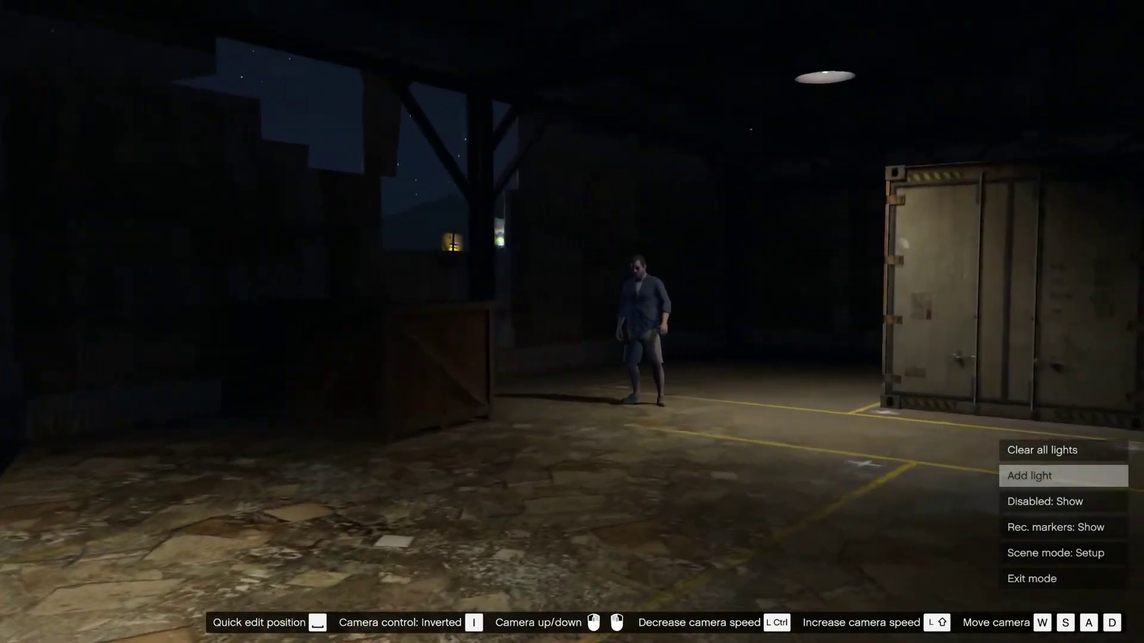
key(Return)
key(c)
key(c)
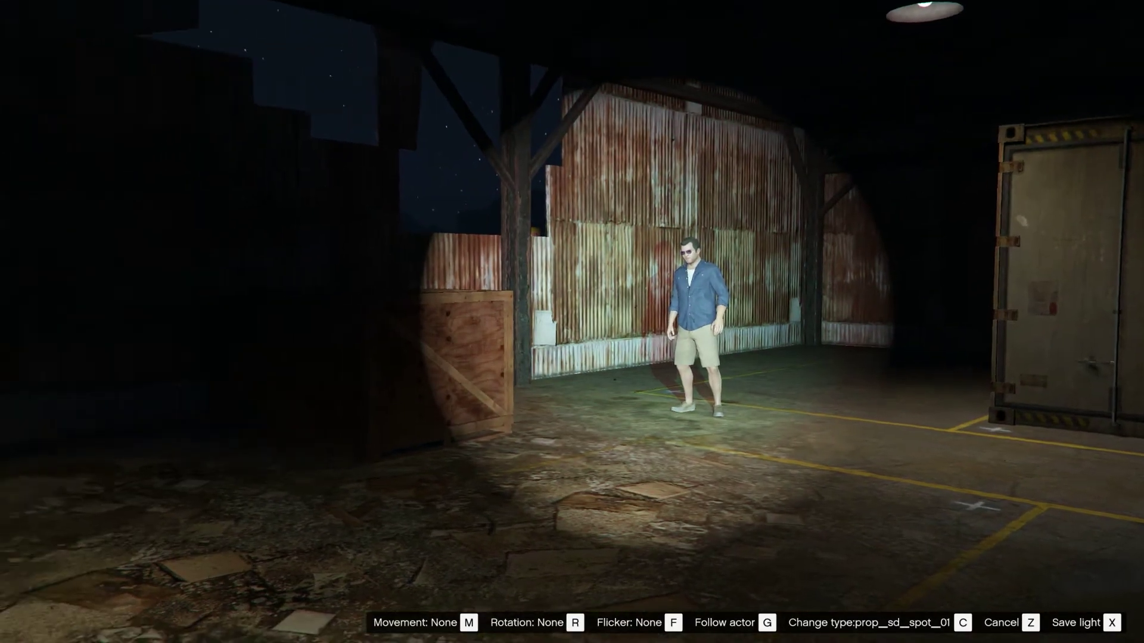
key(a)
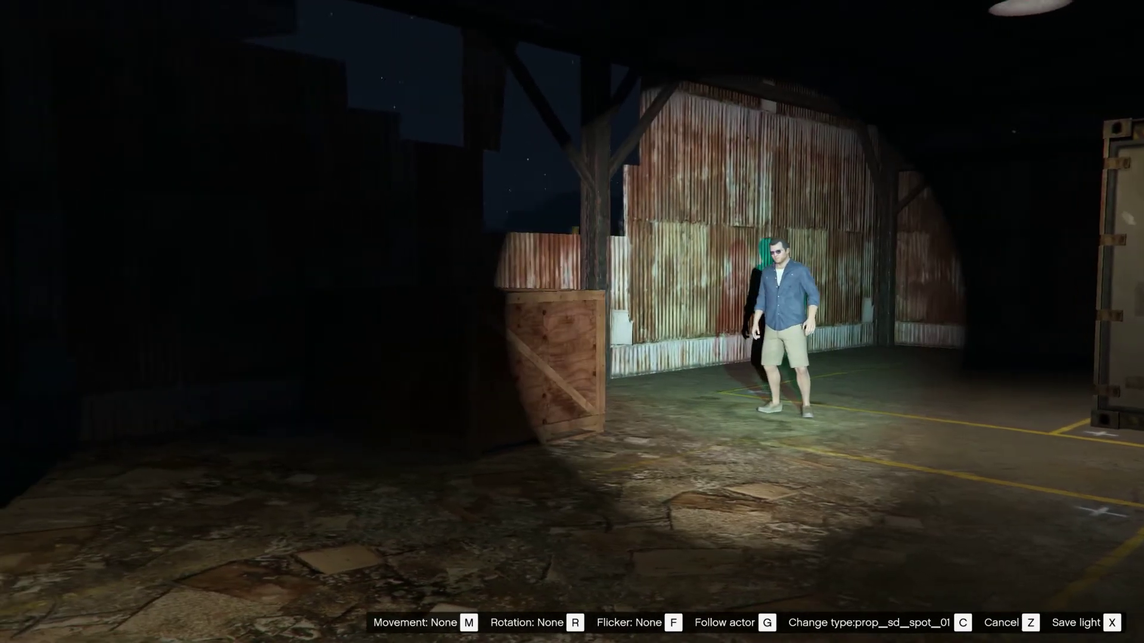
key(a)
key(a)
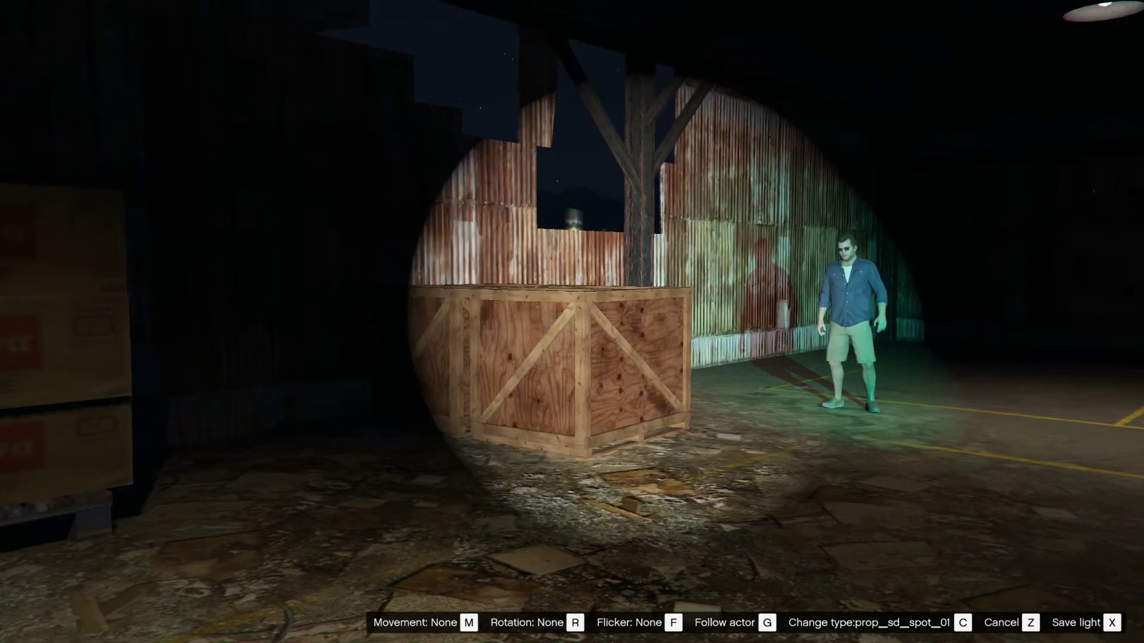
key(d)
key(a)
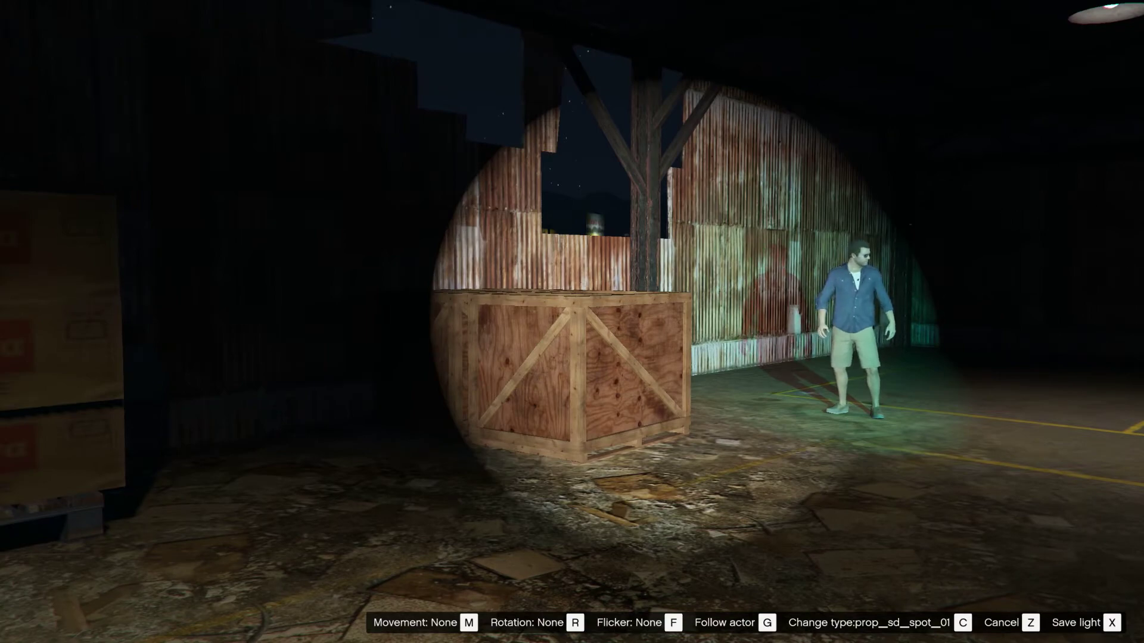
key(x)
Back the camera away to view the whole lit warehouse
key(s)
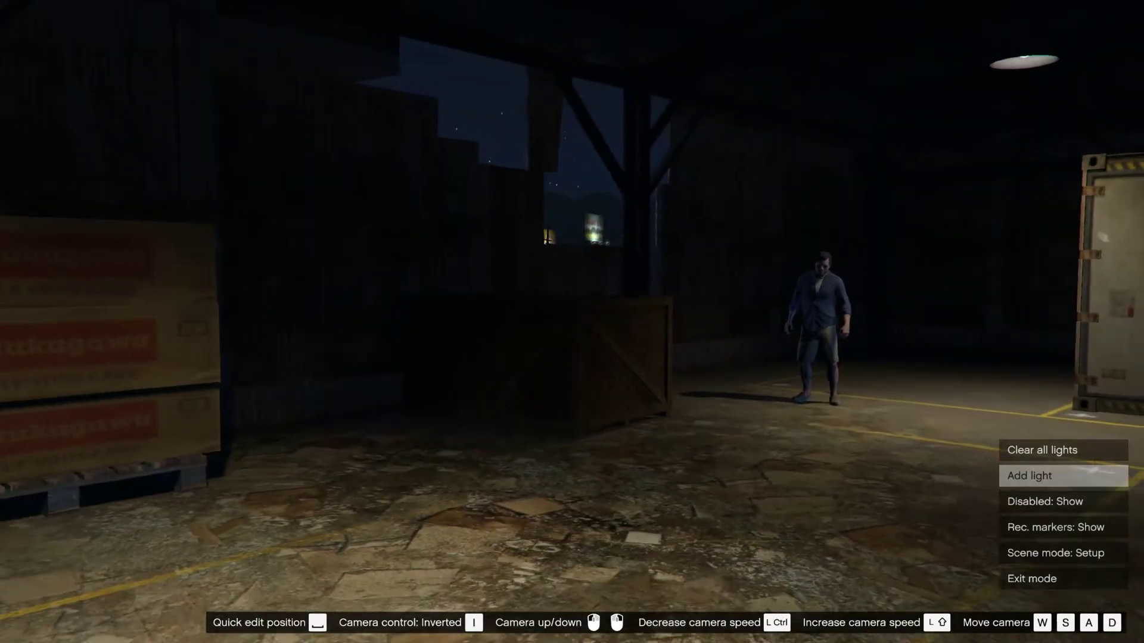
key(s)
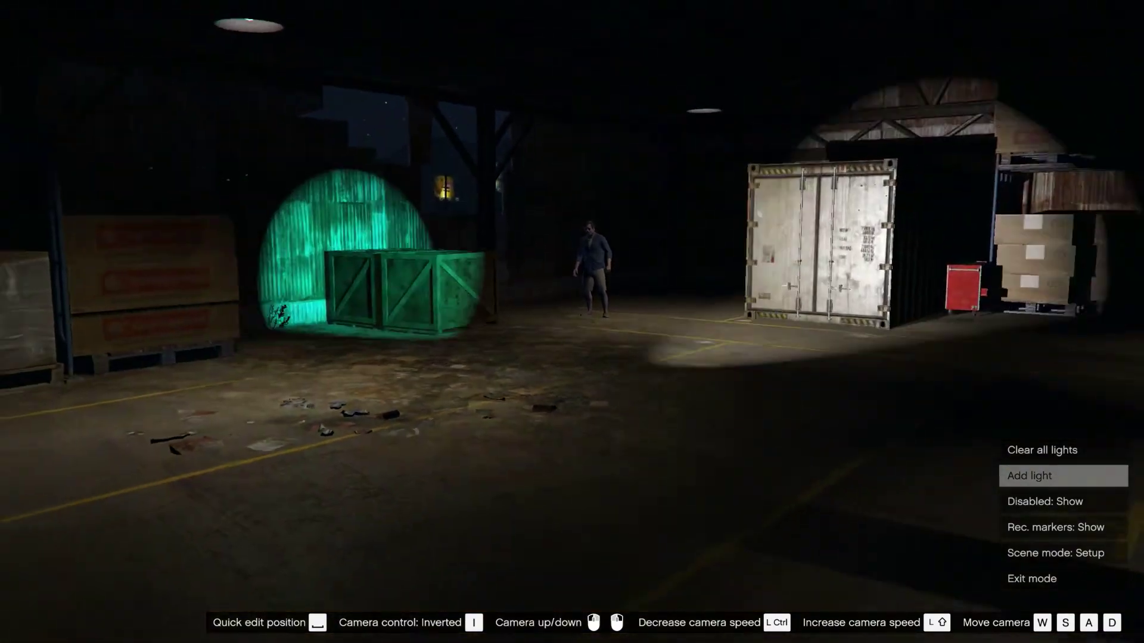
key(s)
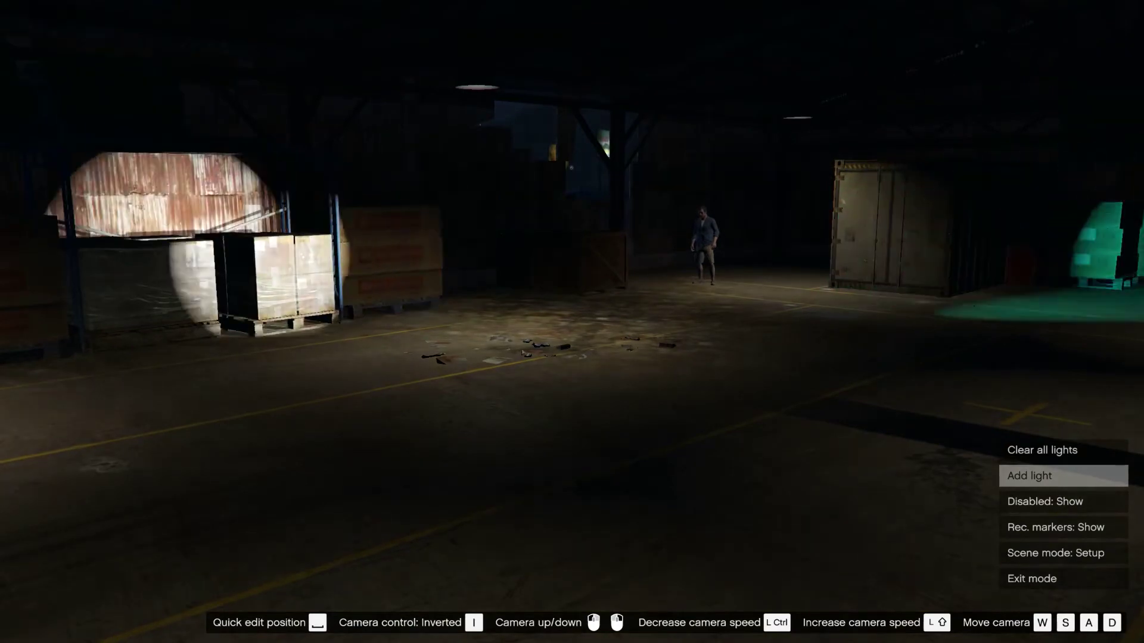
Clear all stage lights, then place and save a white spotlight with Upwards rotation
key(Up)
key(Return)
key(w)
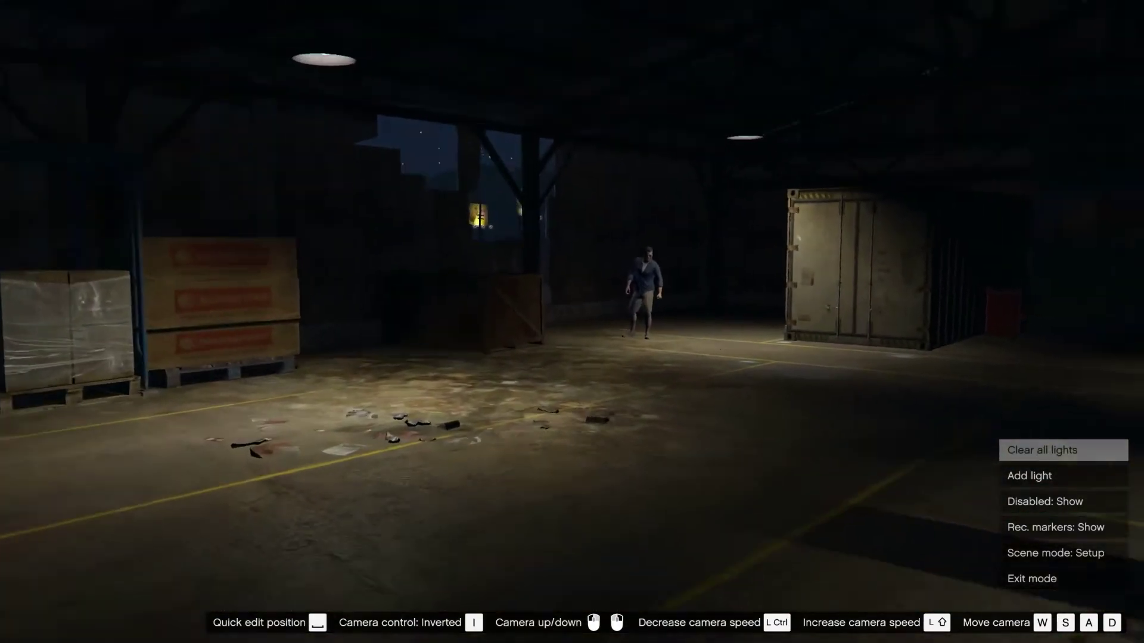
key(a)
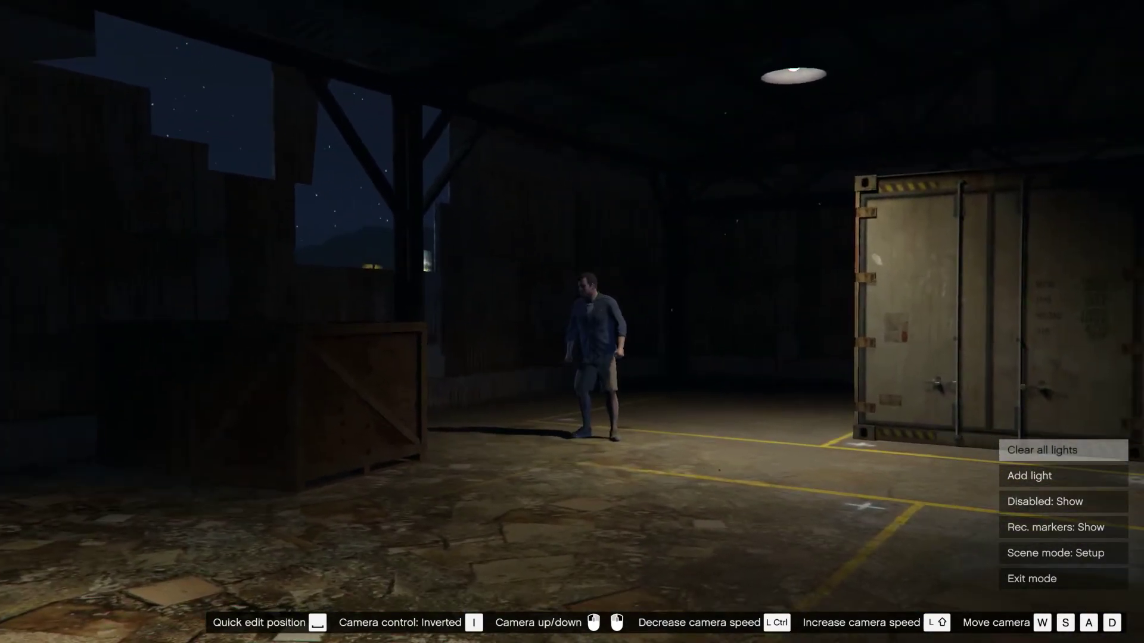
key(Return)
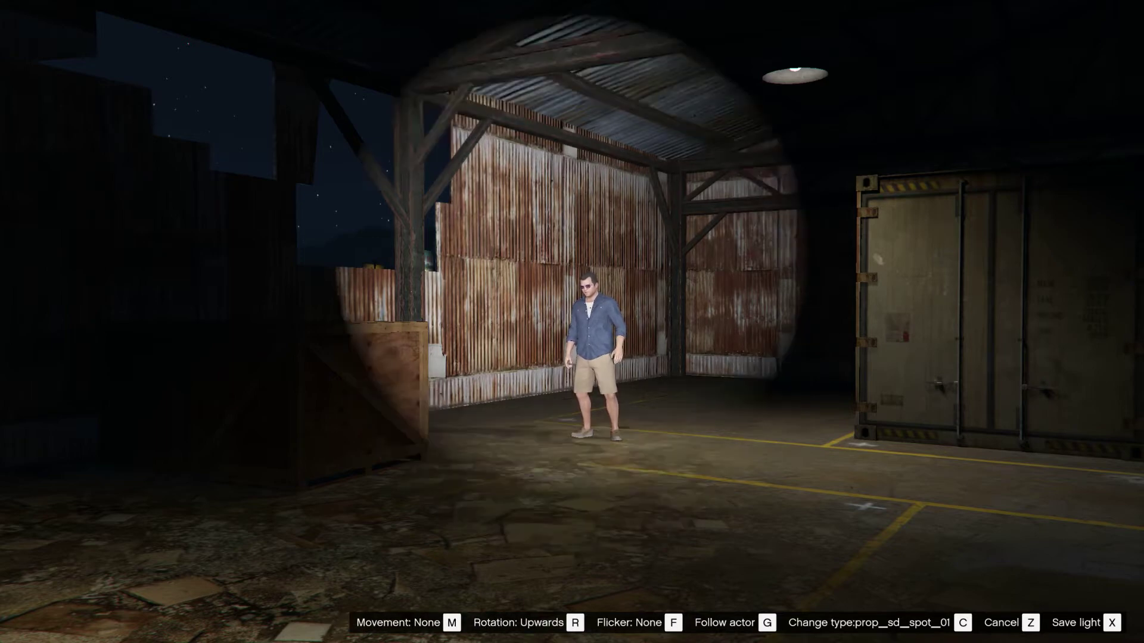
key(x)
Fly around the warehouse to check the spotlight sweeping over the crates and the man
key(s)
key(s)
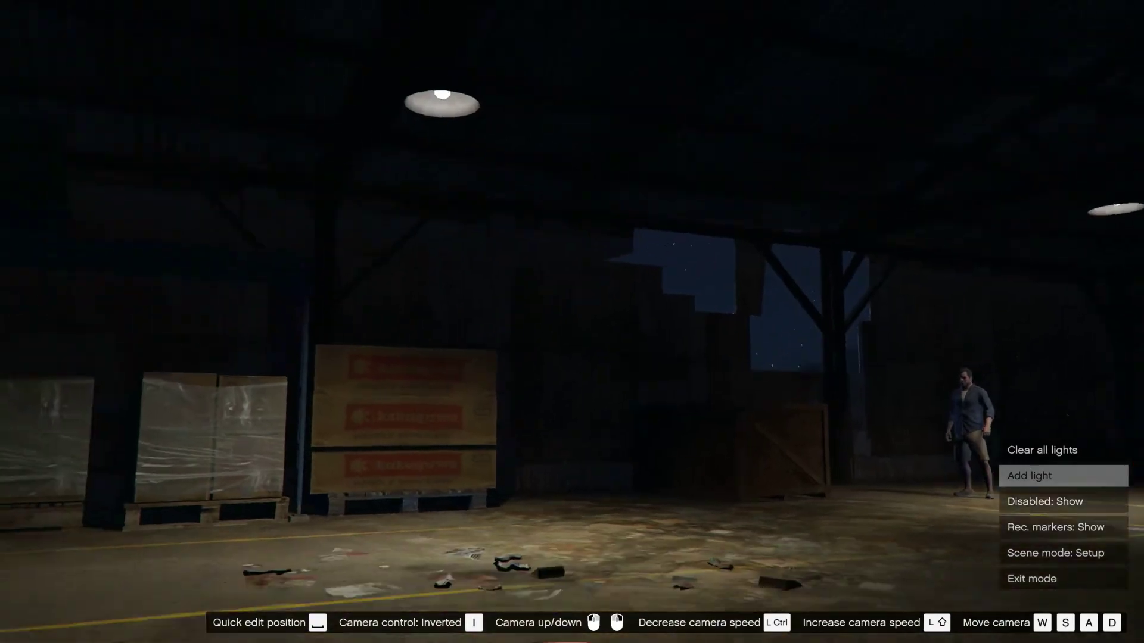
key(a)
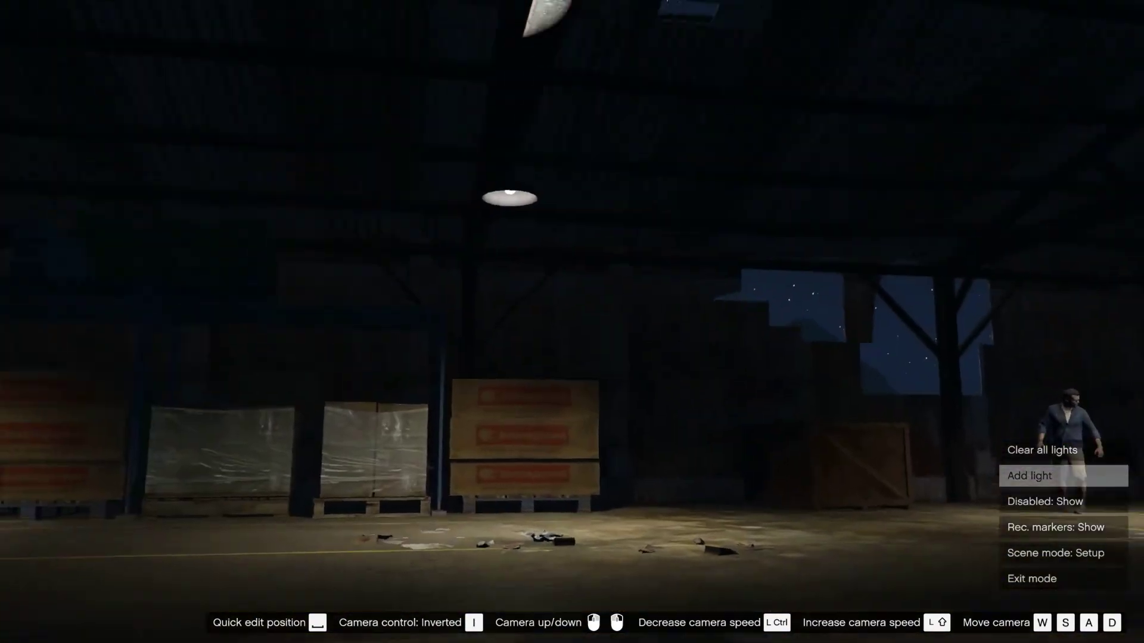
key(d)
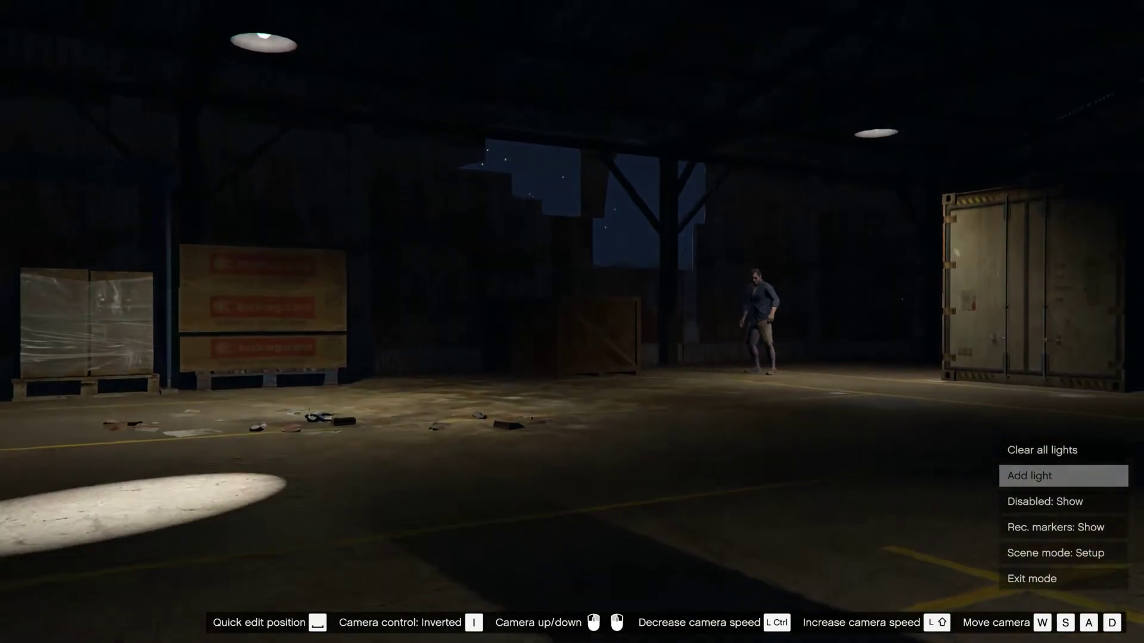
key(d)
key(a)
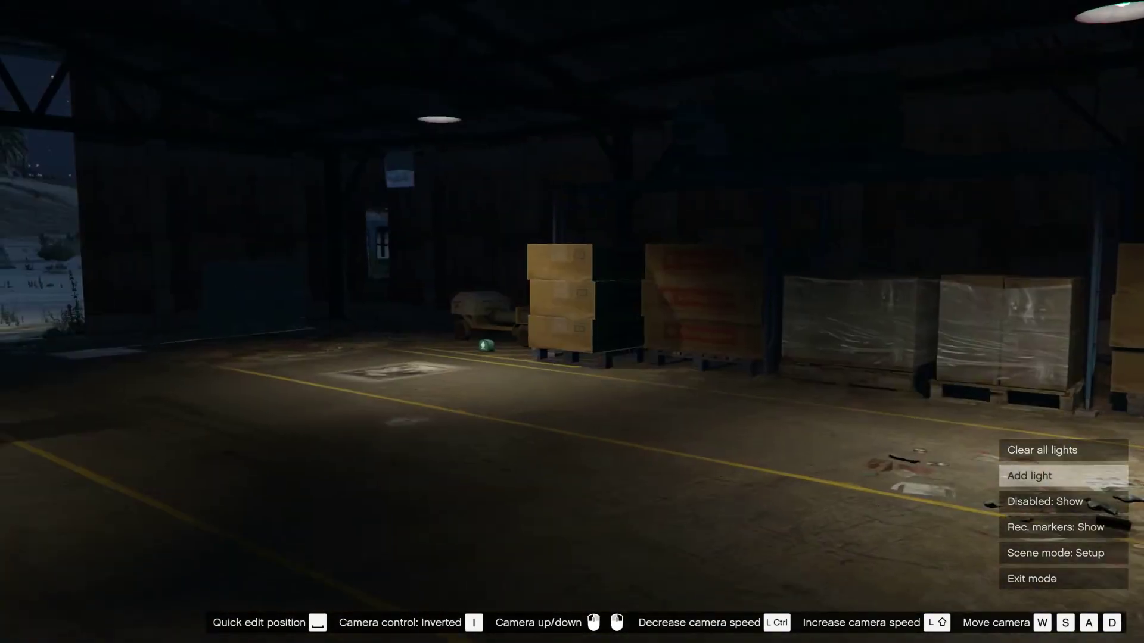
key(d)
key(s)
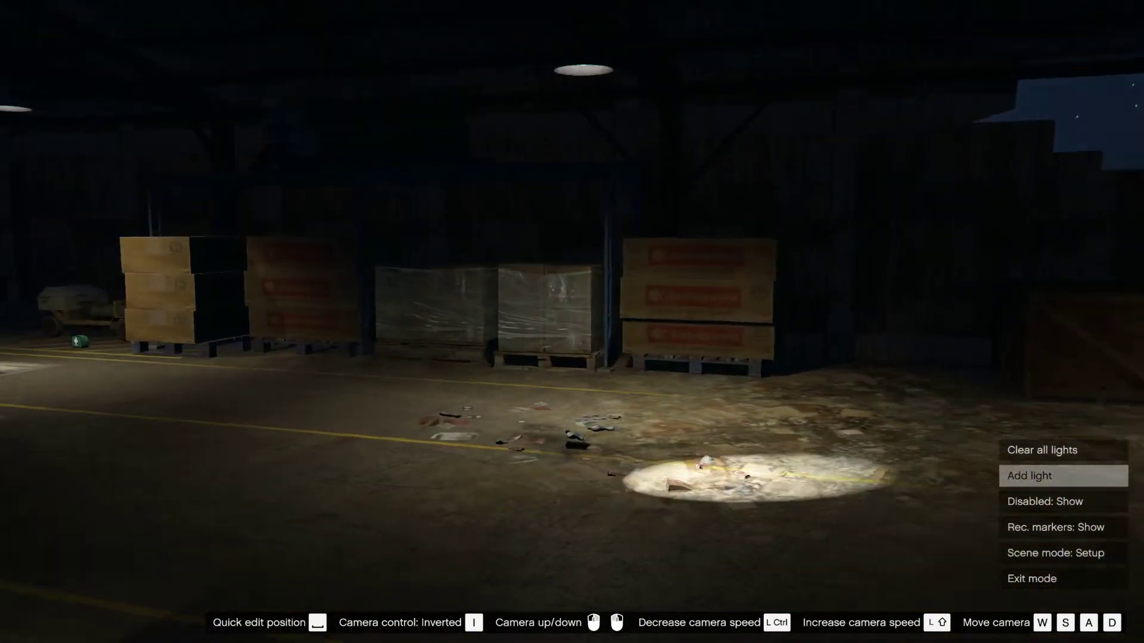
key(d)
key(a)
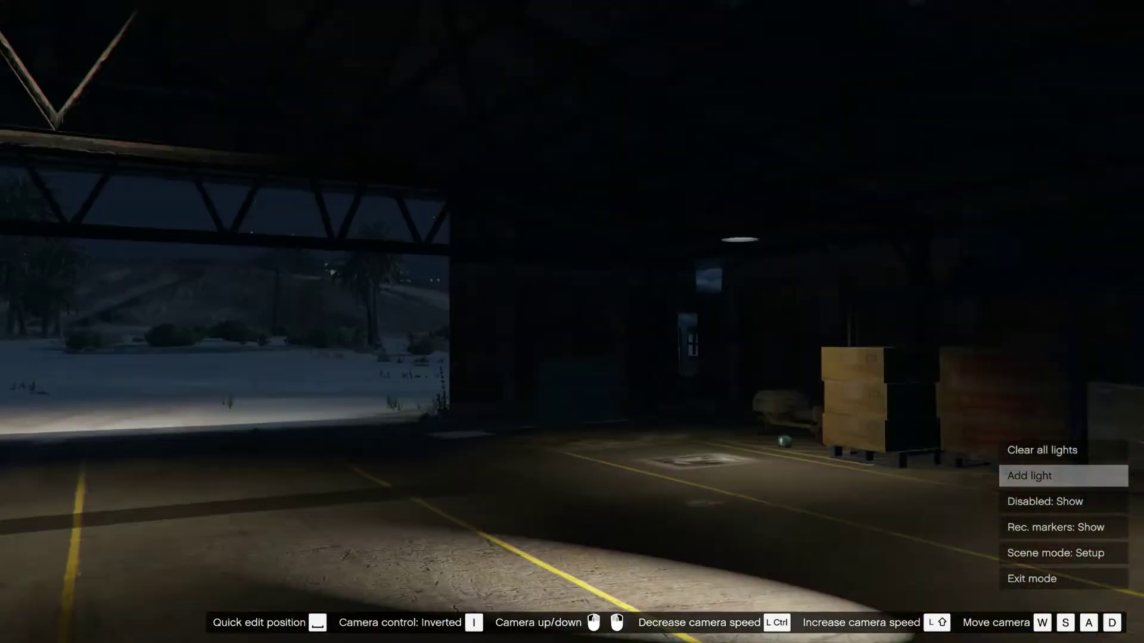
key(d)
key(w)
key(a)
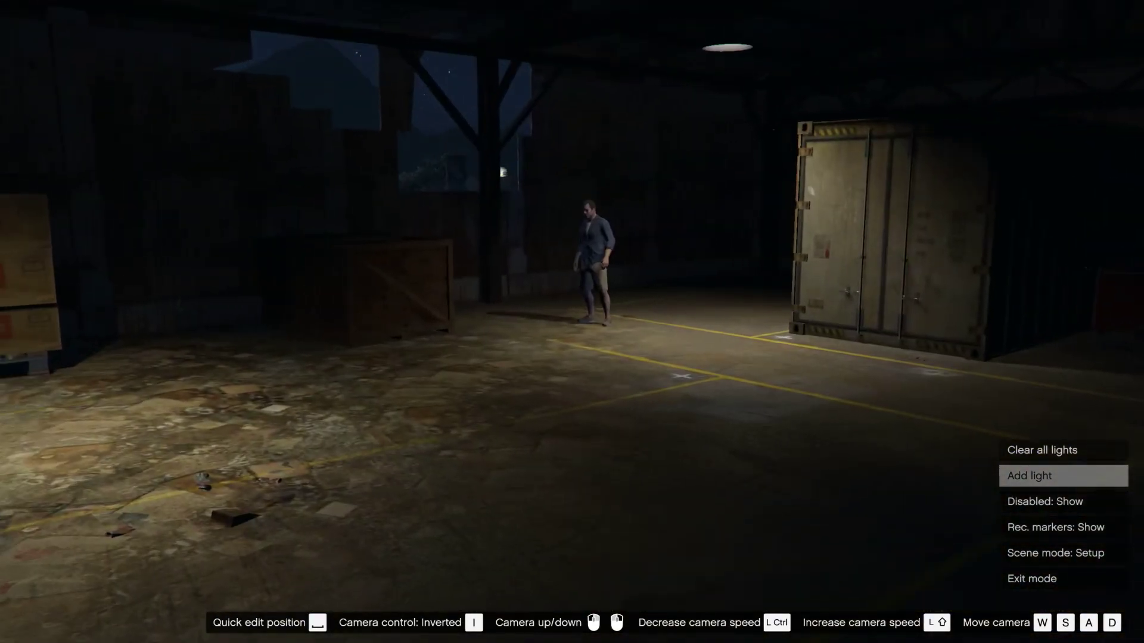
key(Up)
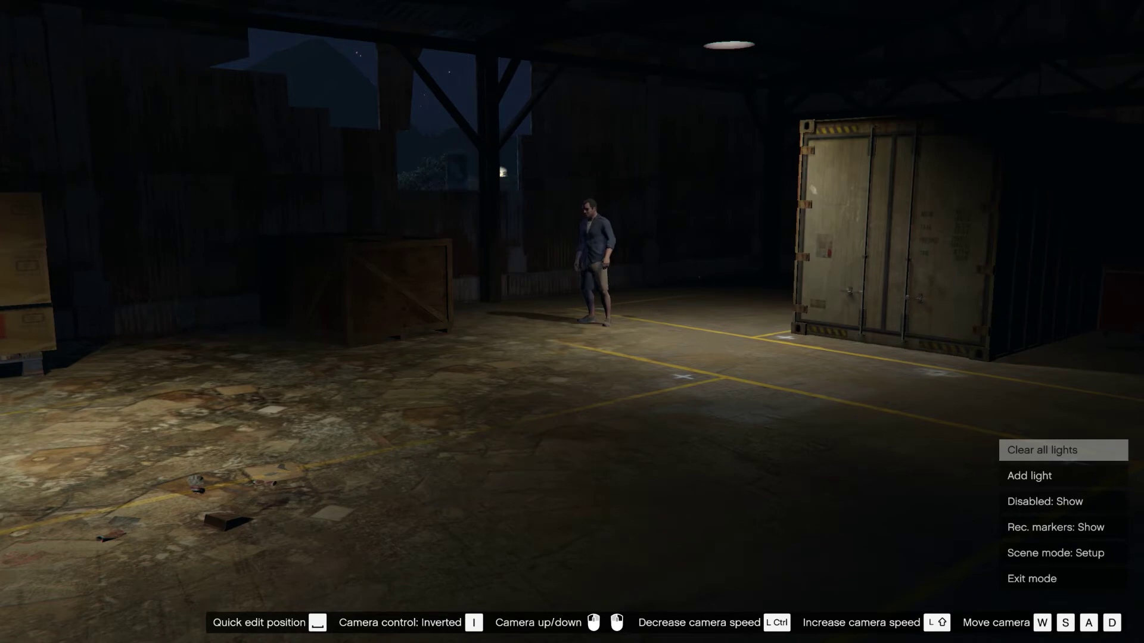
Start a new spotlight, discard it, and begin placing a replacement light
key(Return)
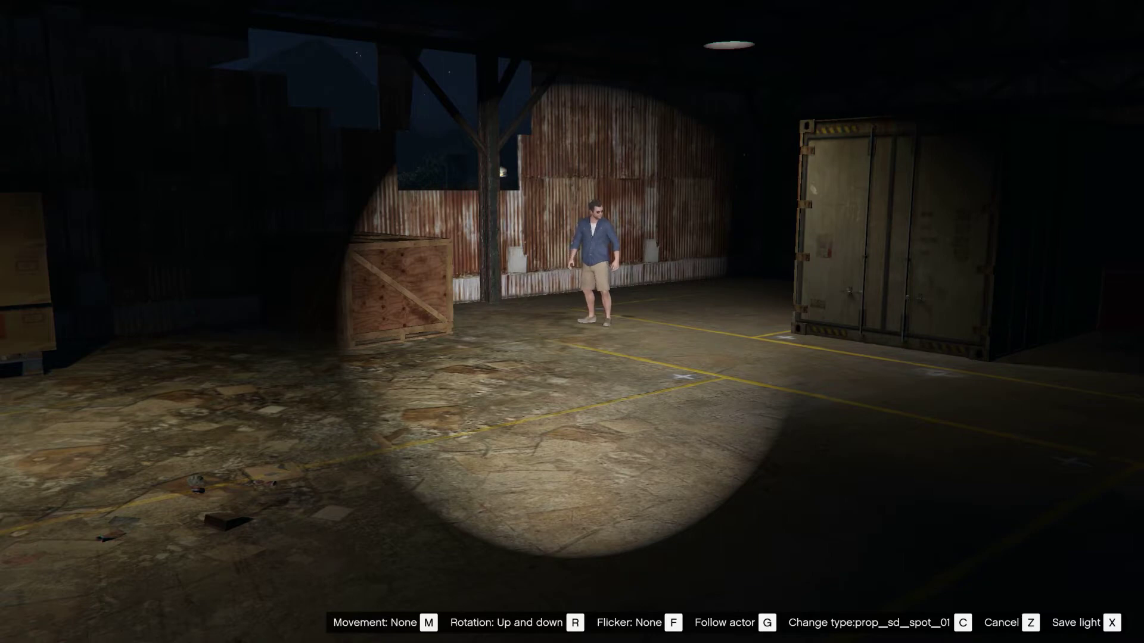
key(z)
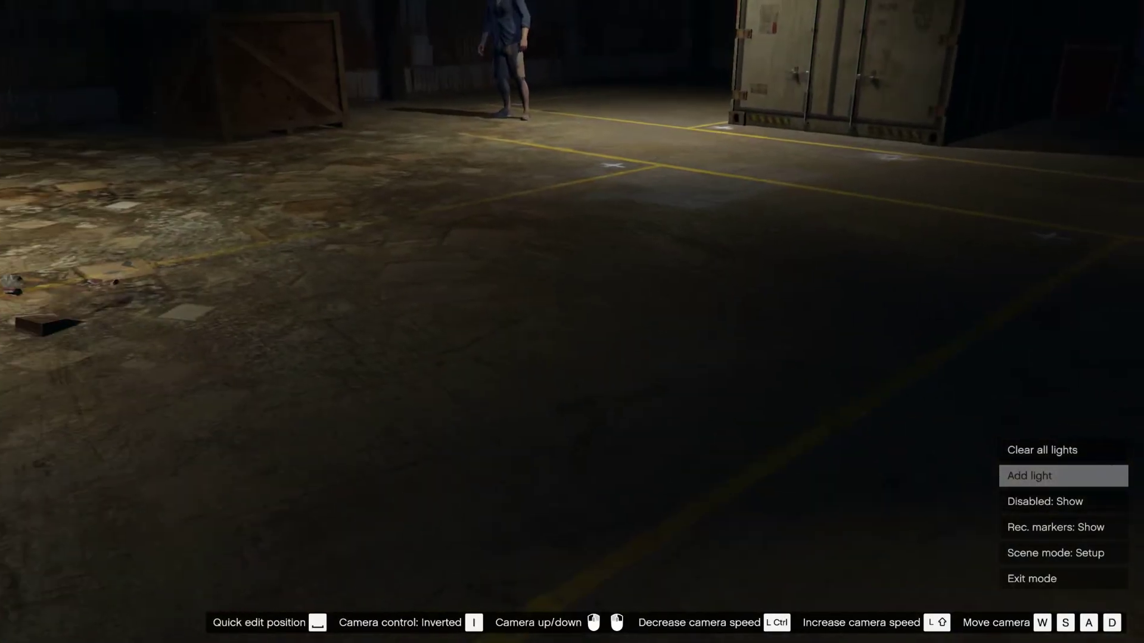
key(Return)
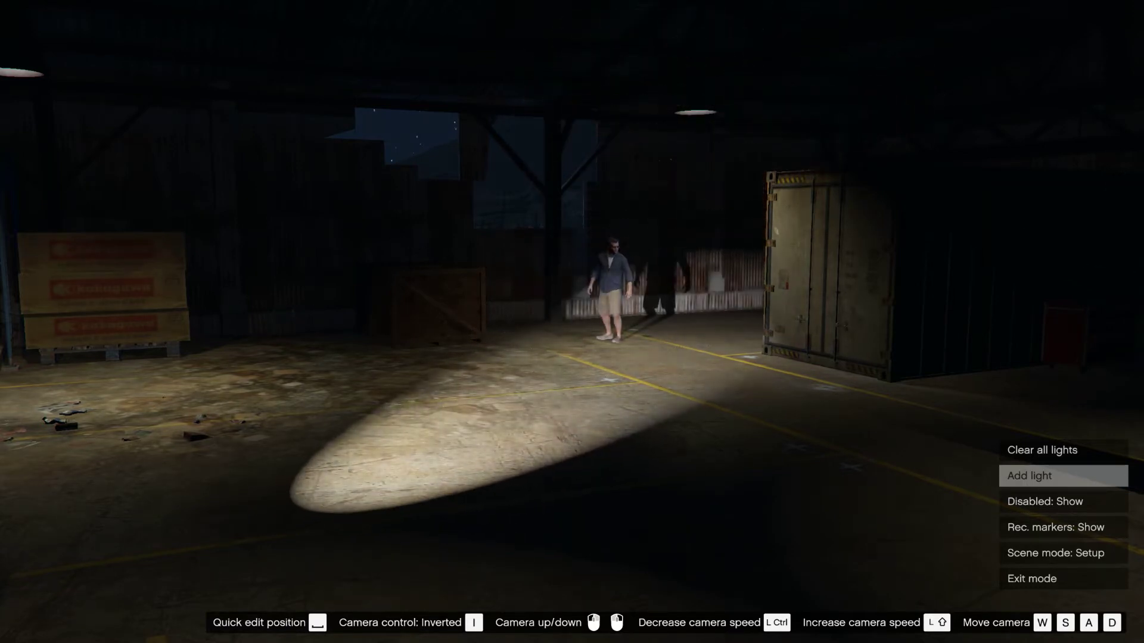
key(Up)
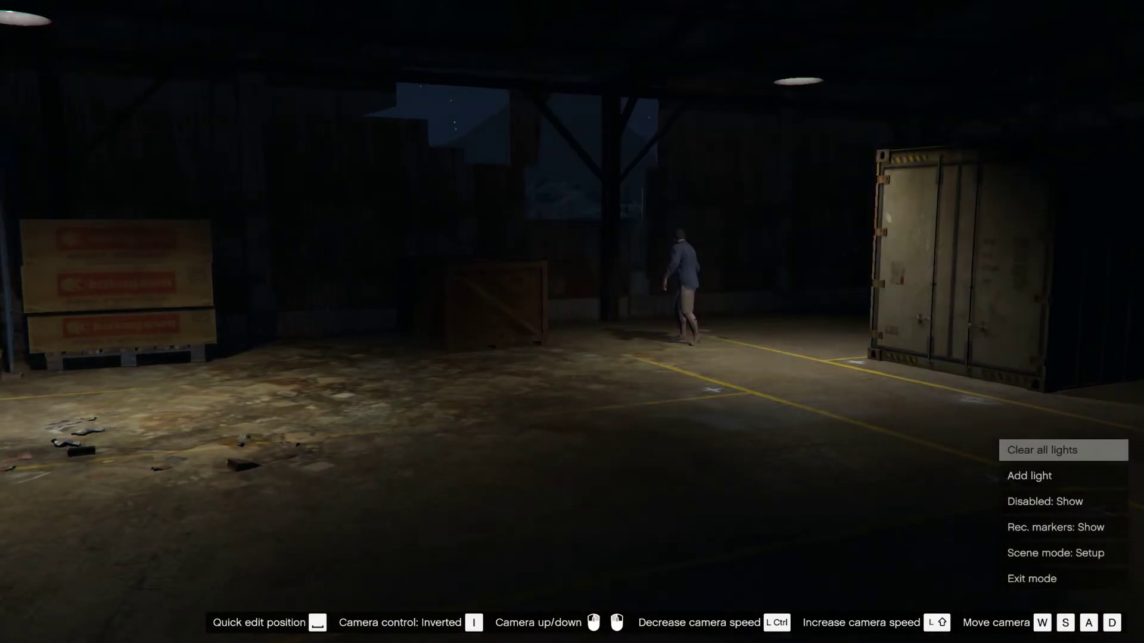
Place and save a spotlight on the crate and corrugated wall
key(Down)
key(Return)
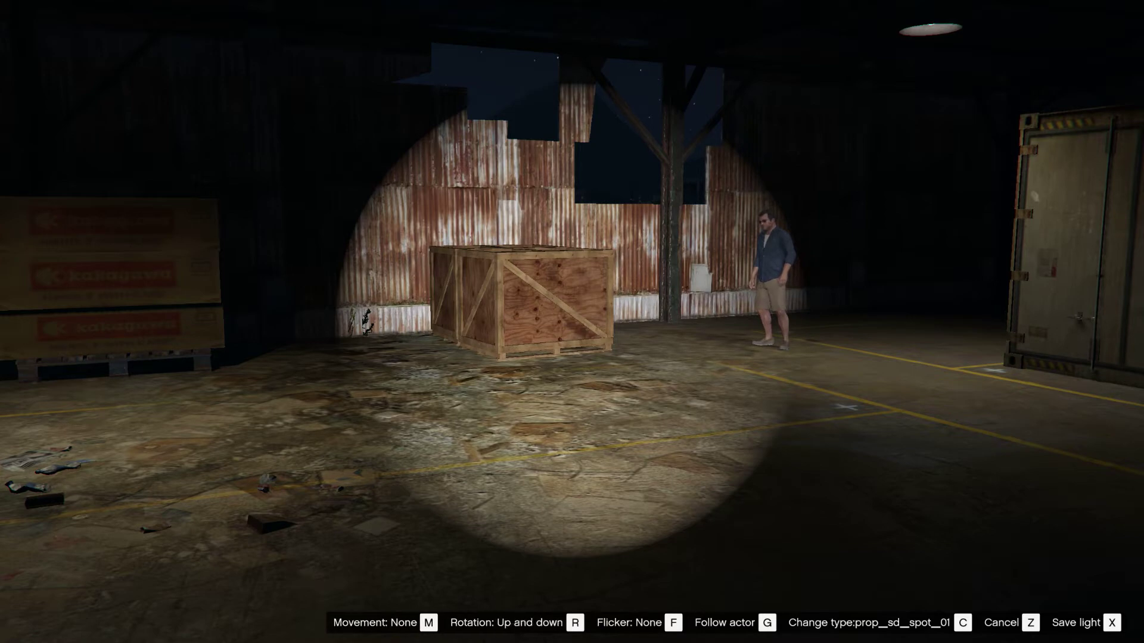
key(x)
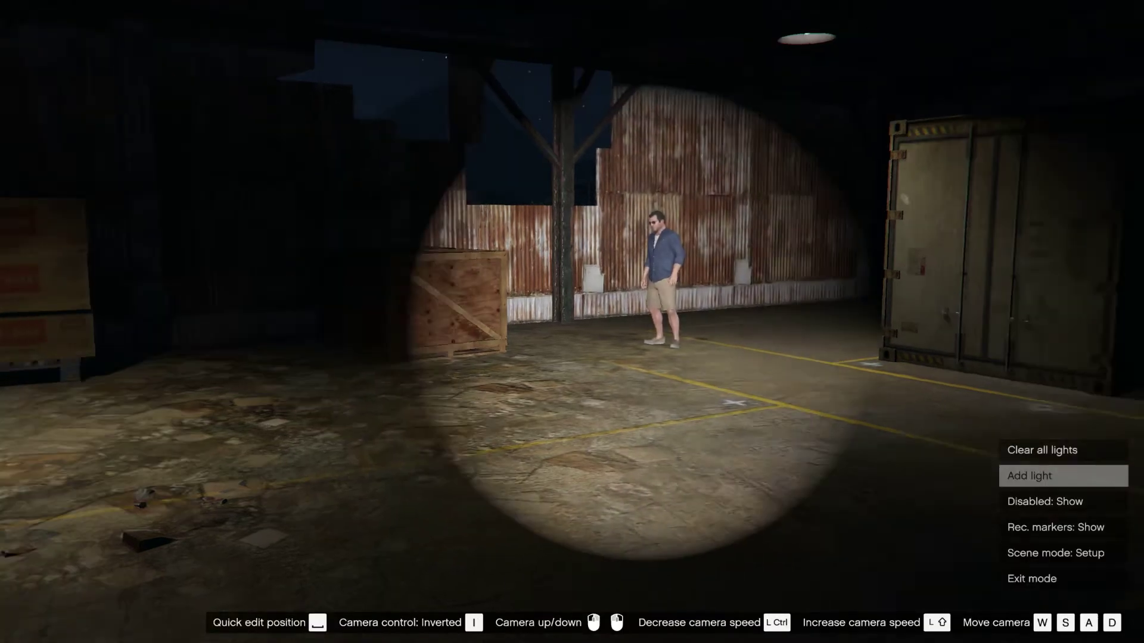
Start another spotlight on the back wall, then highlight Clear all lights
key(s)
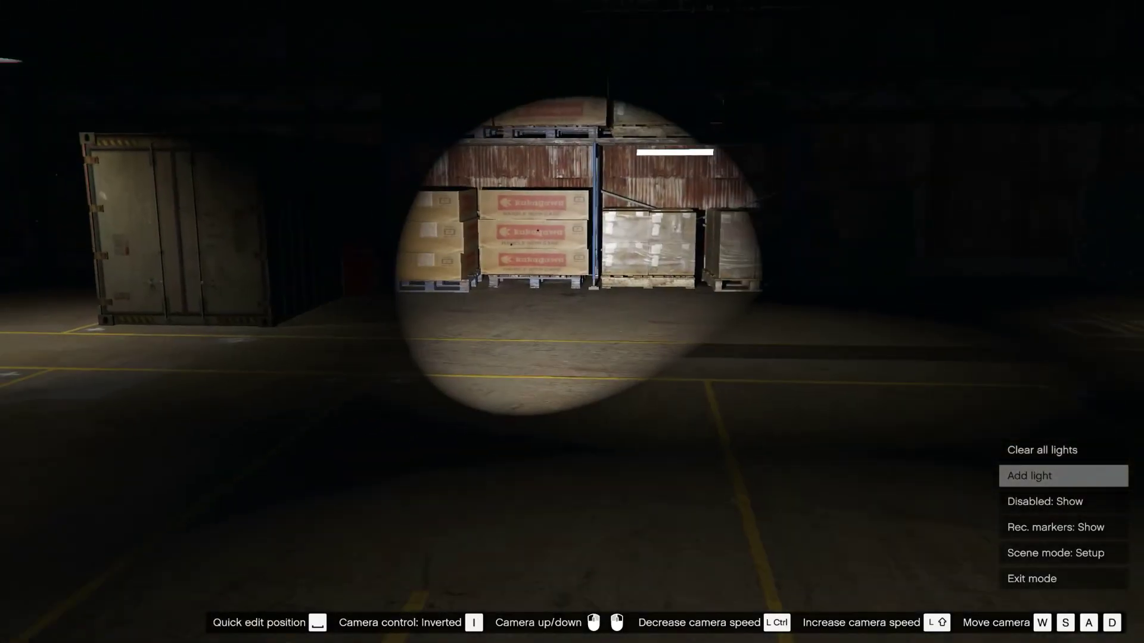
key(Return)
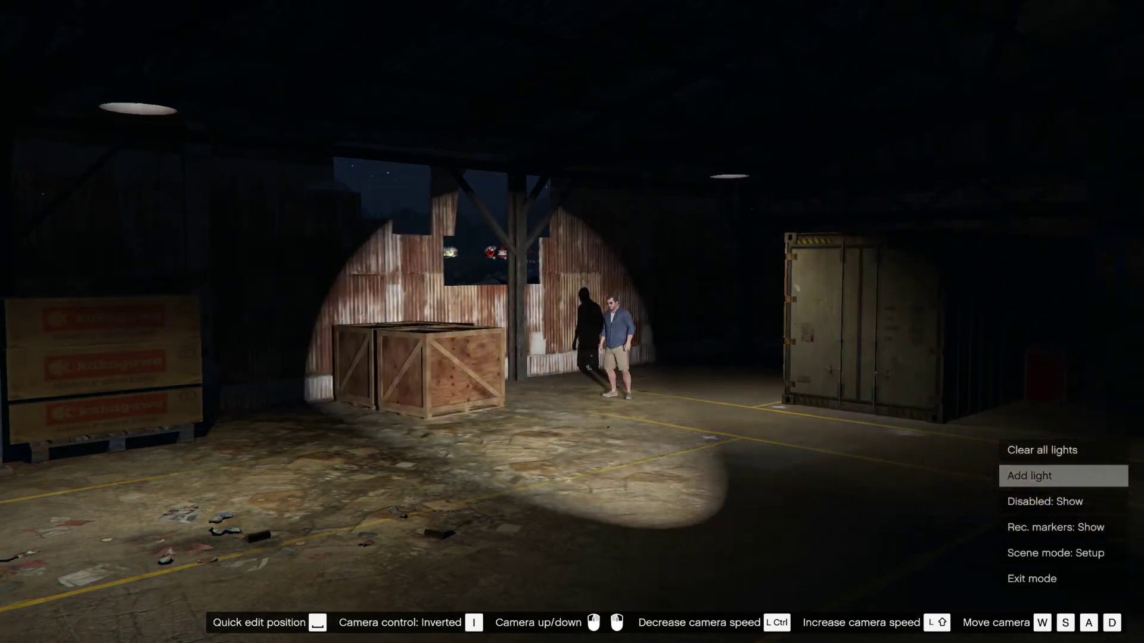
key(w)
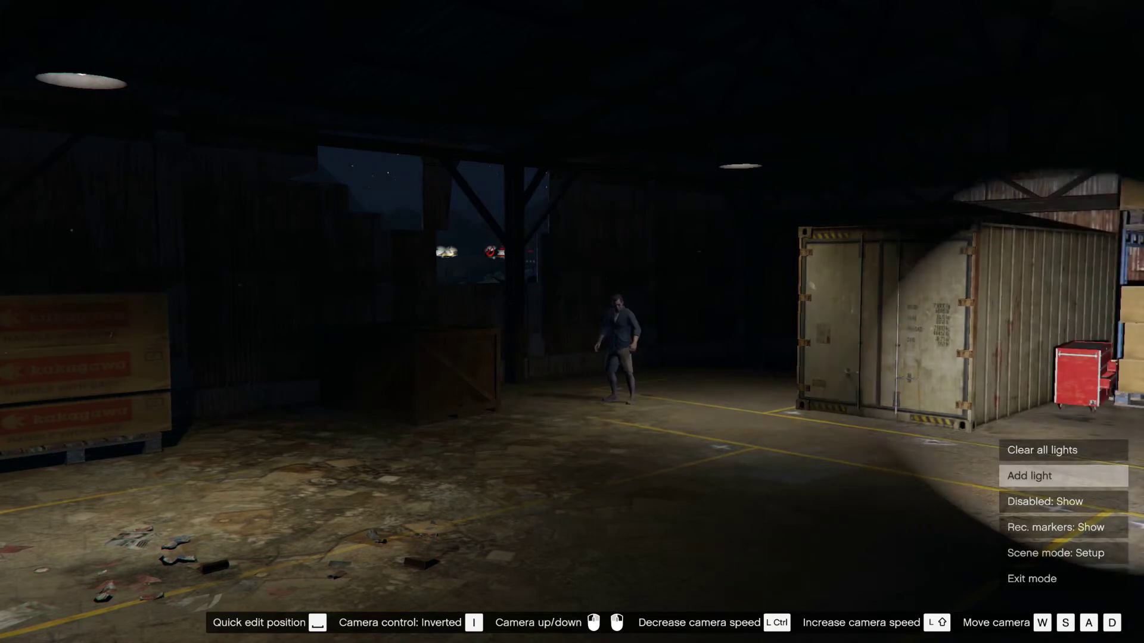
key(Up)
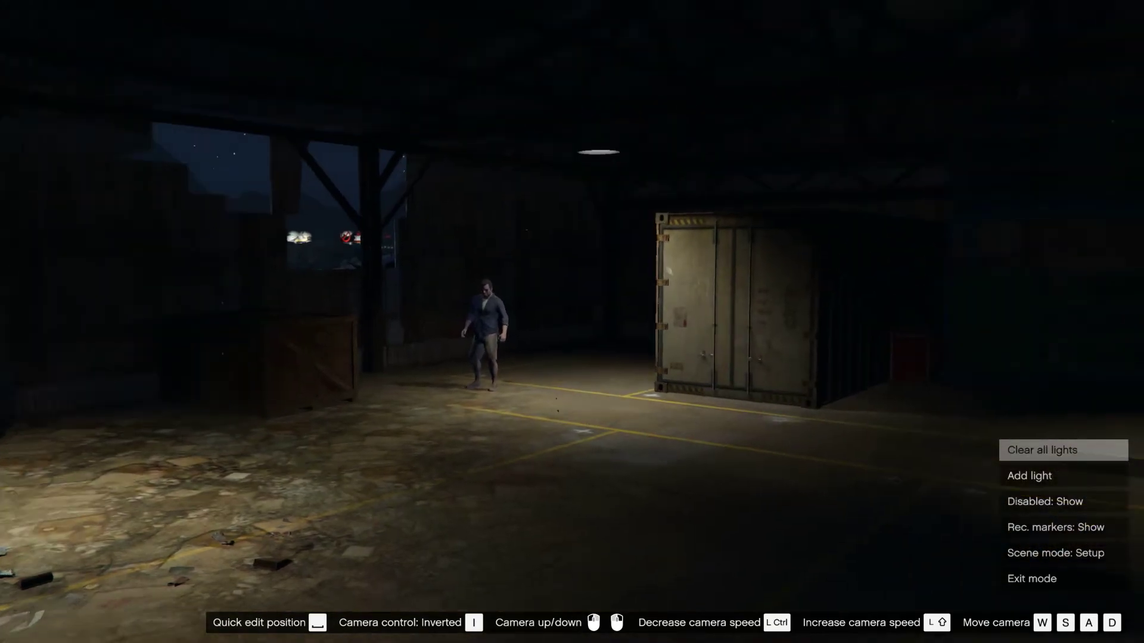
Place a spotlight, then clear all lights and move the camera toward the character
key(Down)
key(Return)
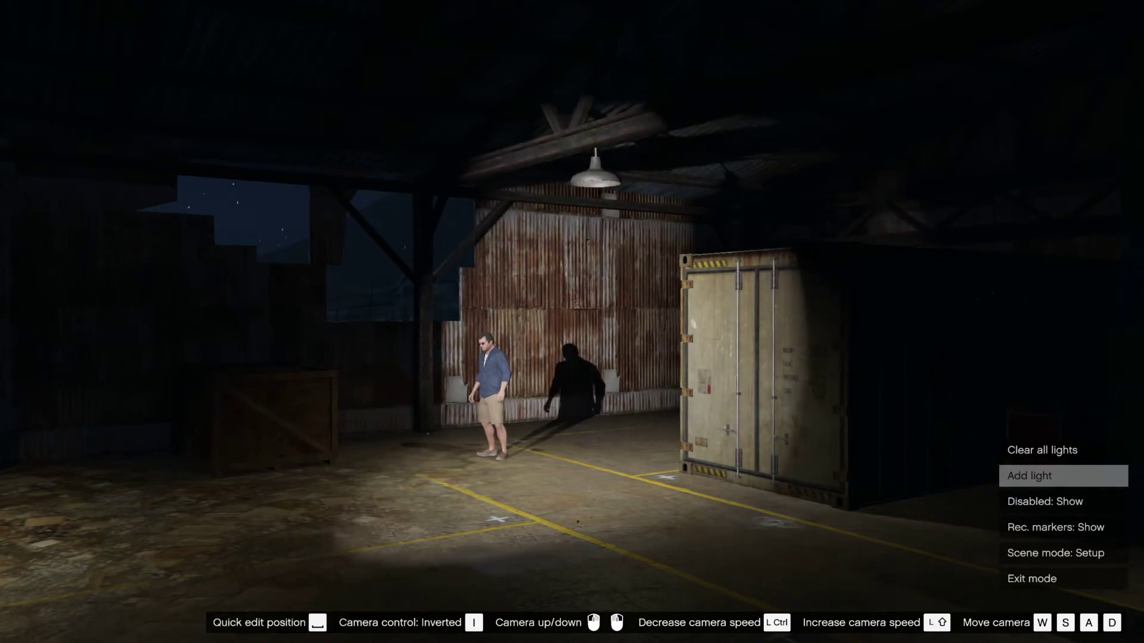
key(Up)
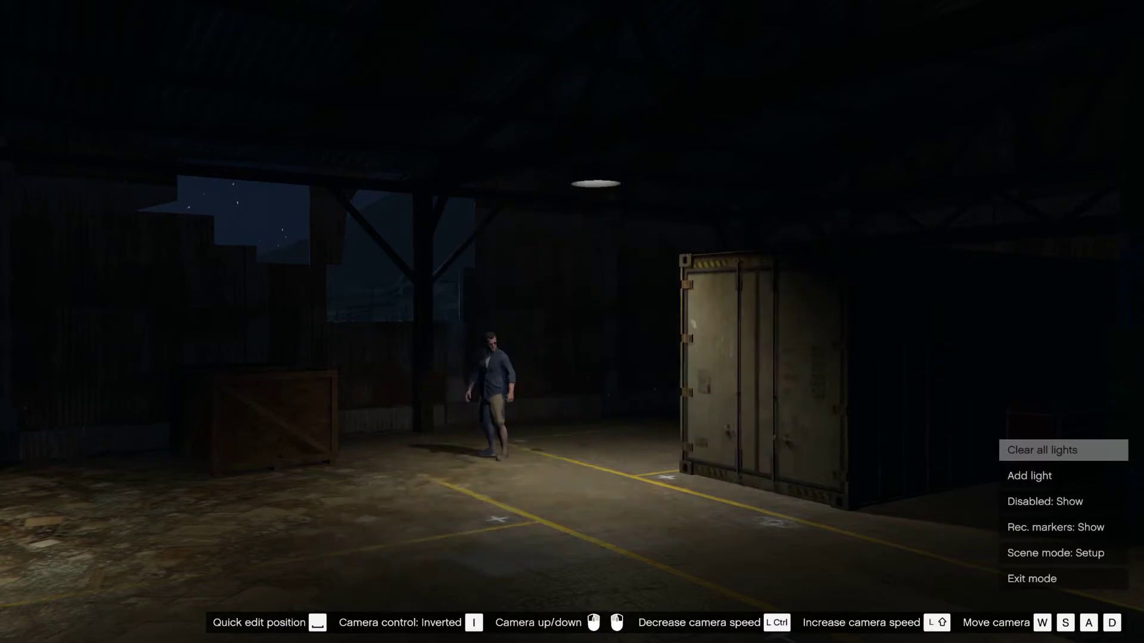
key(w)
key(a)
key(w)
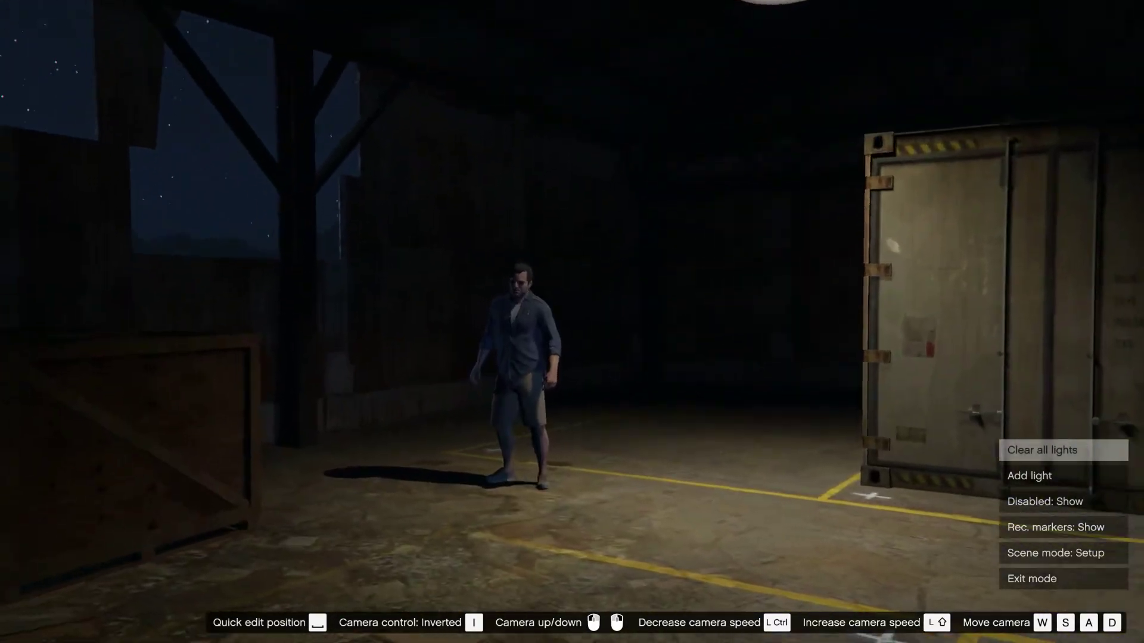
Place and save a spotlight on the character
key(Down)
key(Return)
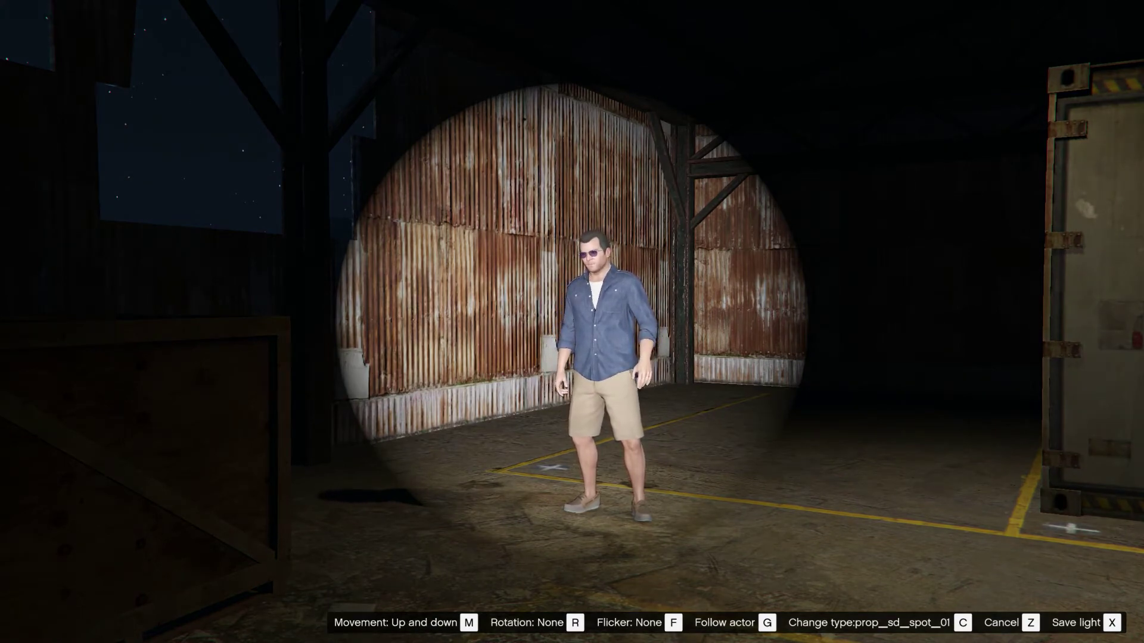
key(x)
Add another spotlight, cycle it to blue prop_sd_spot_13, and save it on the character
key(Return)
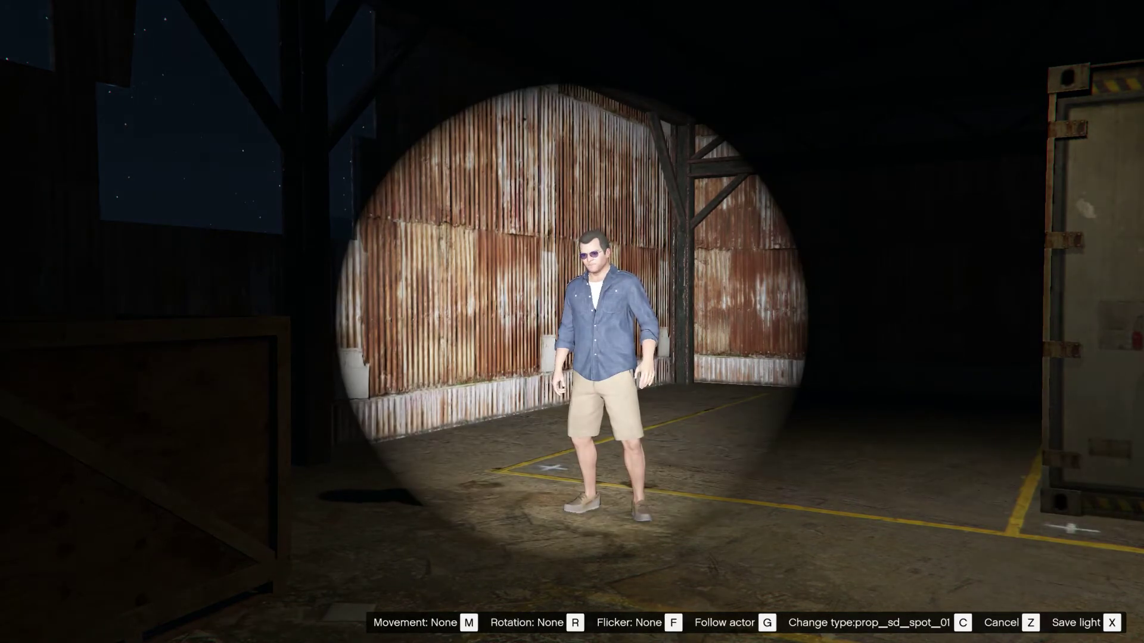
key(a)
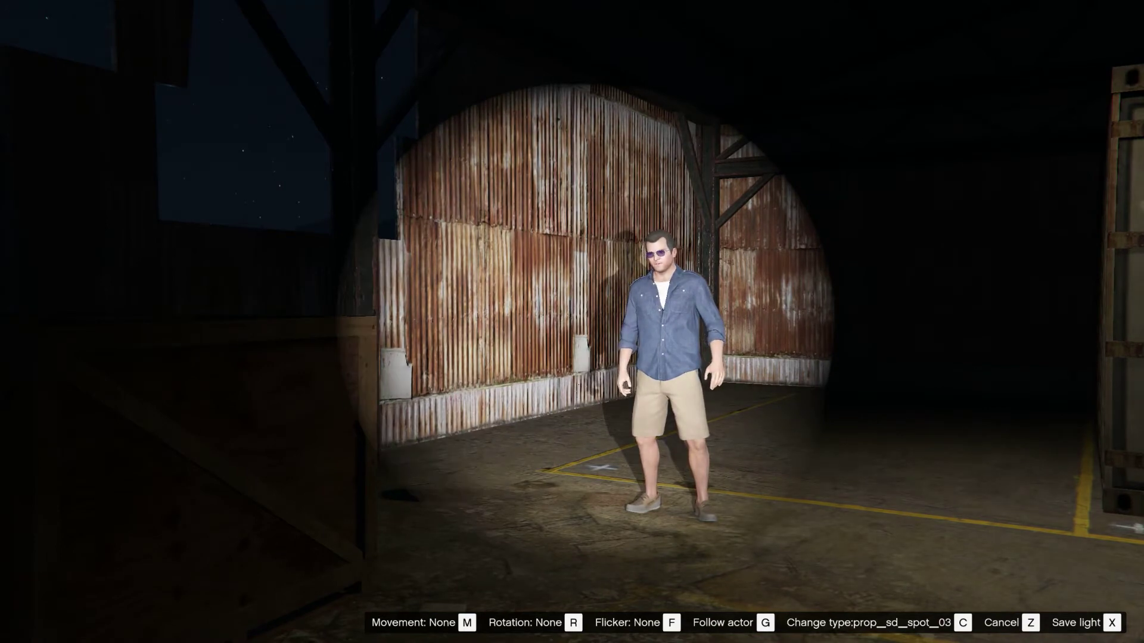
key(c)
key(c)
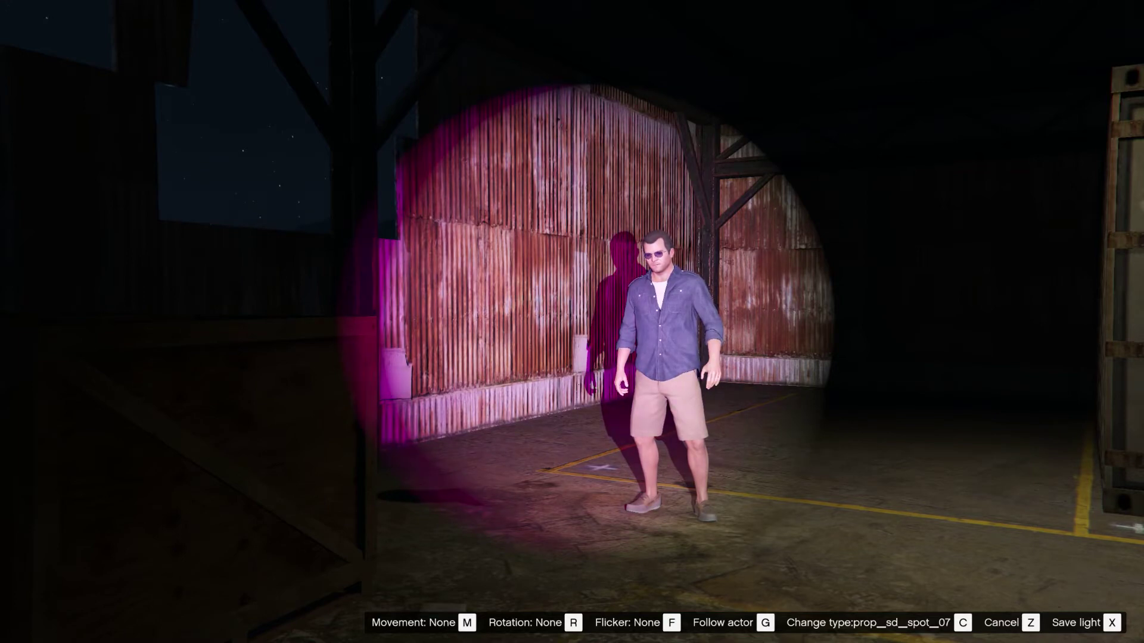
key(c)
key(c)
key(c)
key(c)
key(c)
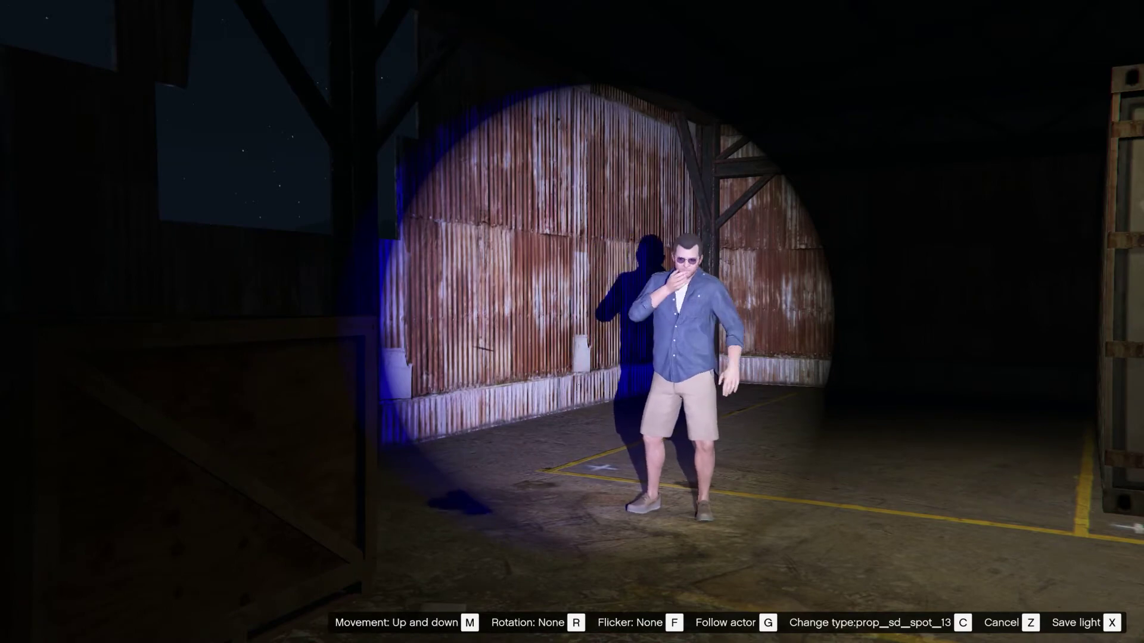
key(x)
key(d)
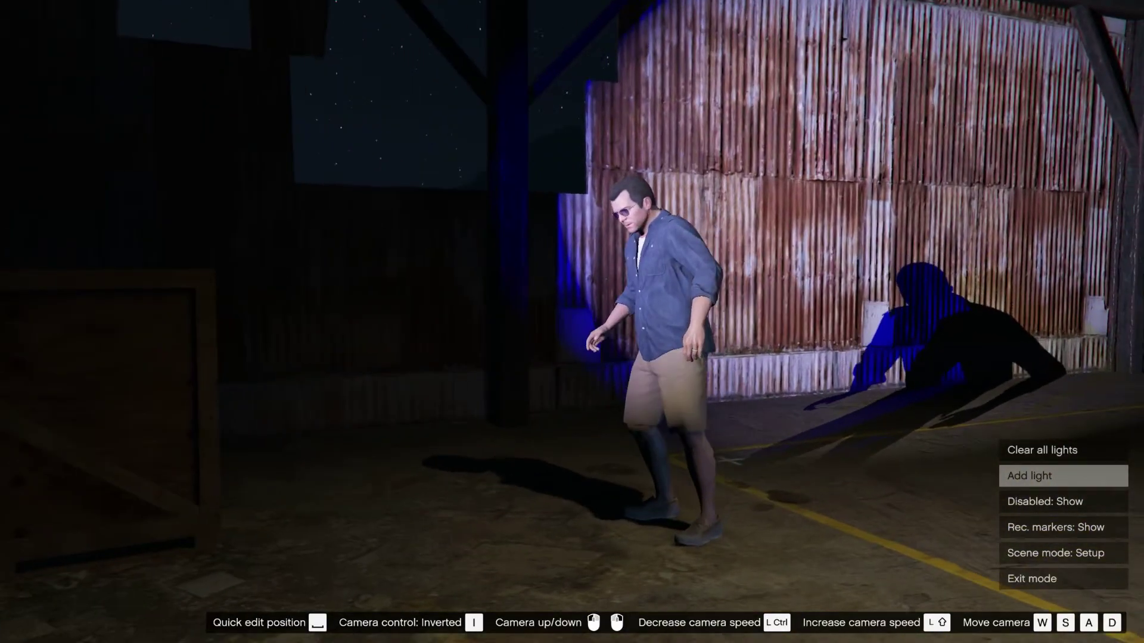
Reposition the camera around the character to set up a new light
key(s)
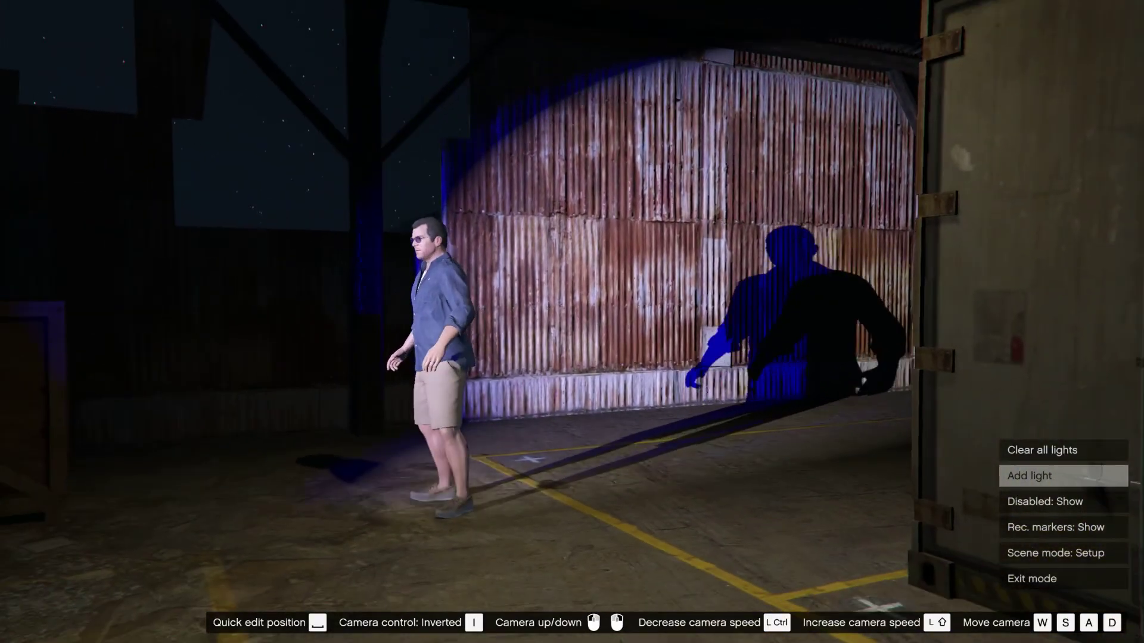
key(a)
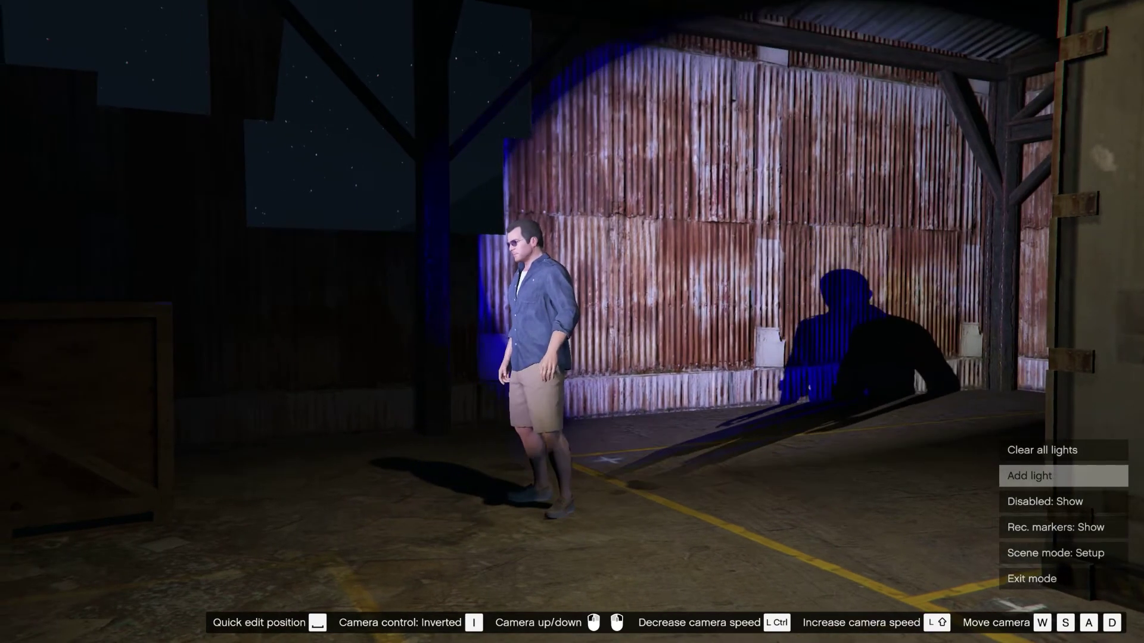
key(a)
key(w)
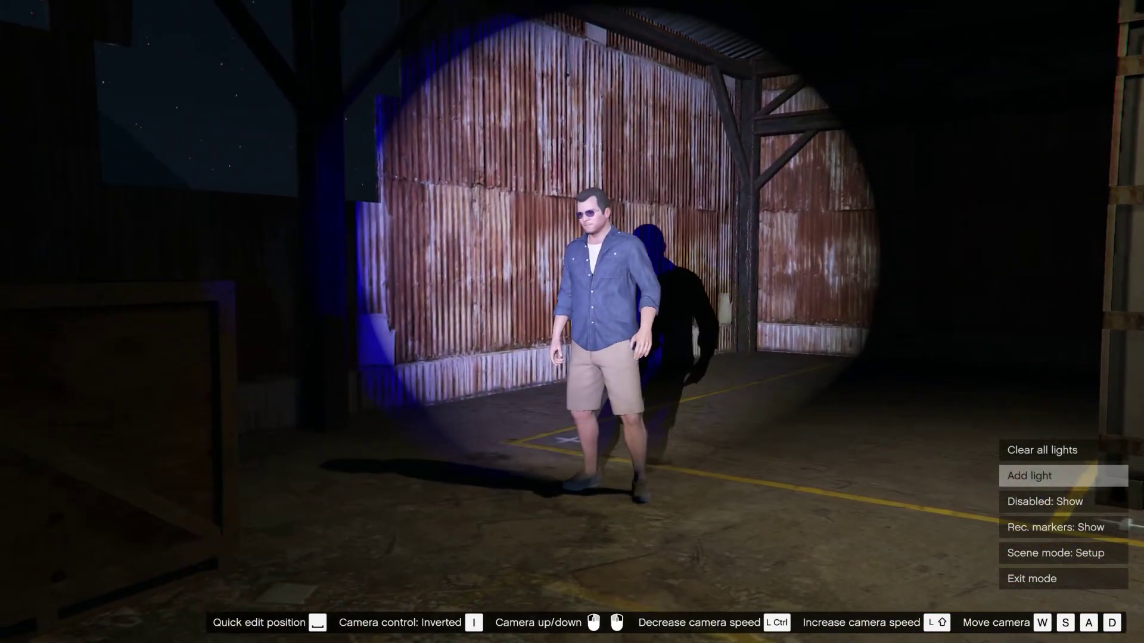
key(a)
key(d)
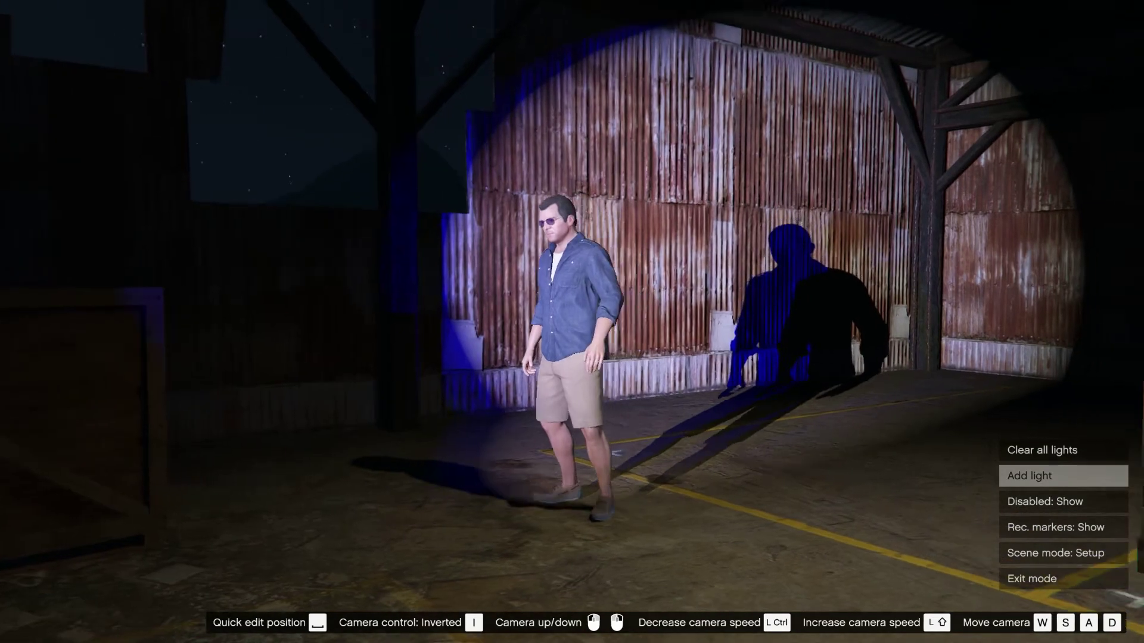
Add a red prop_sd_spot_05 spotlight with clockwise rotation and save it
key(Return)
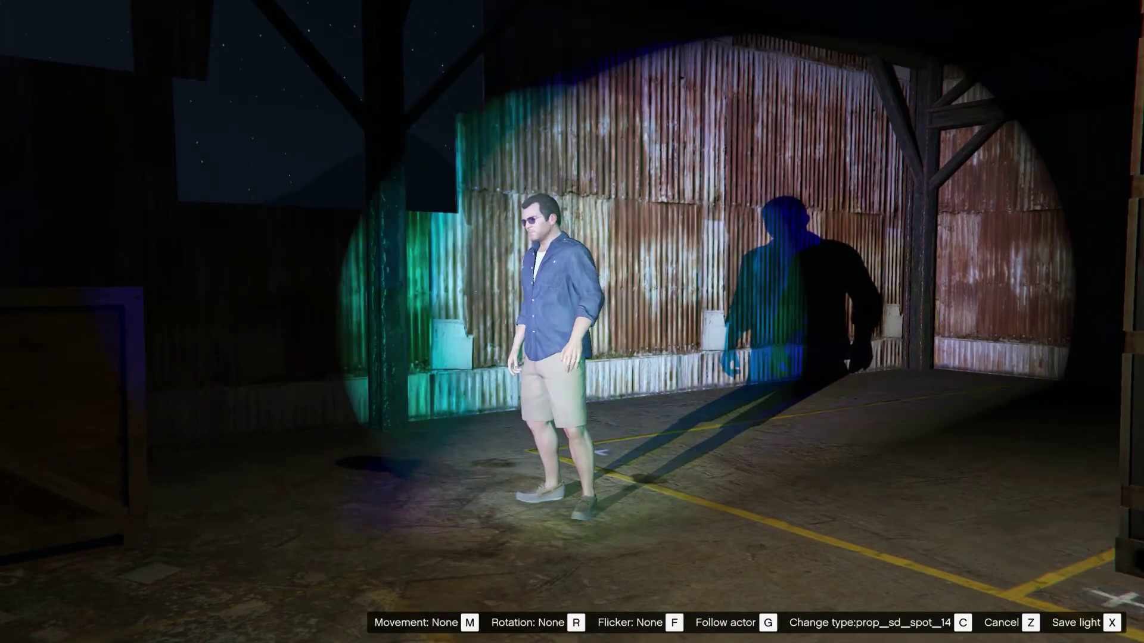
key(c)
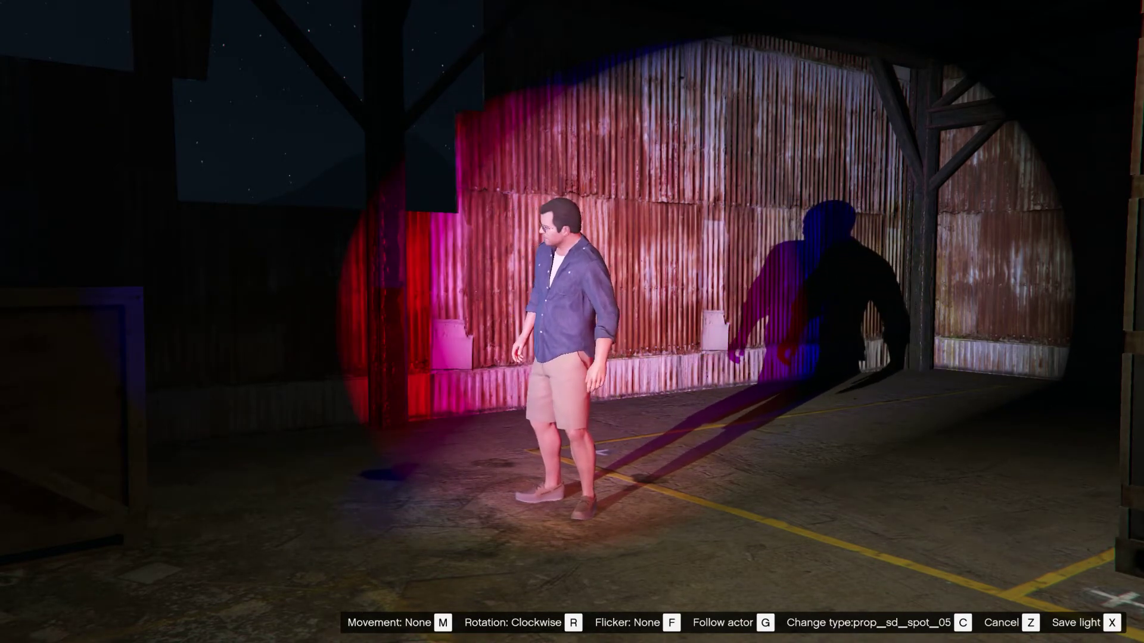
key(x)
key(s)
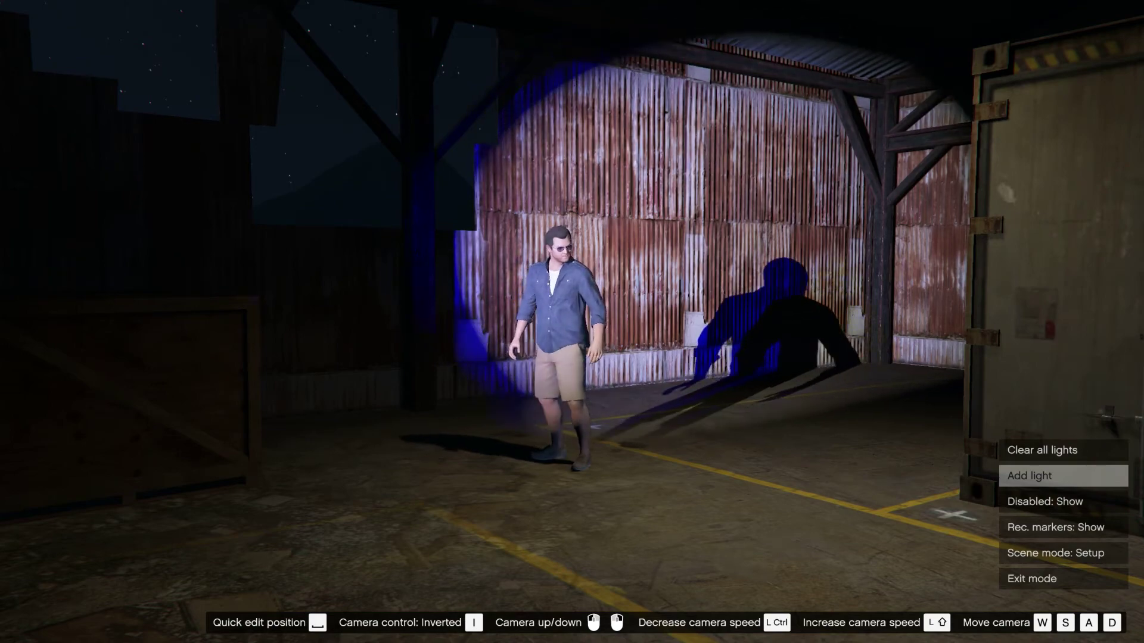
key(w)
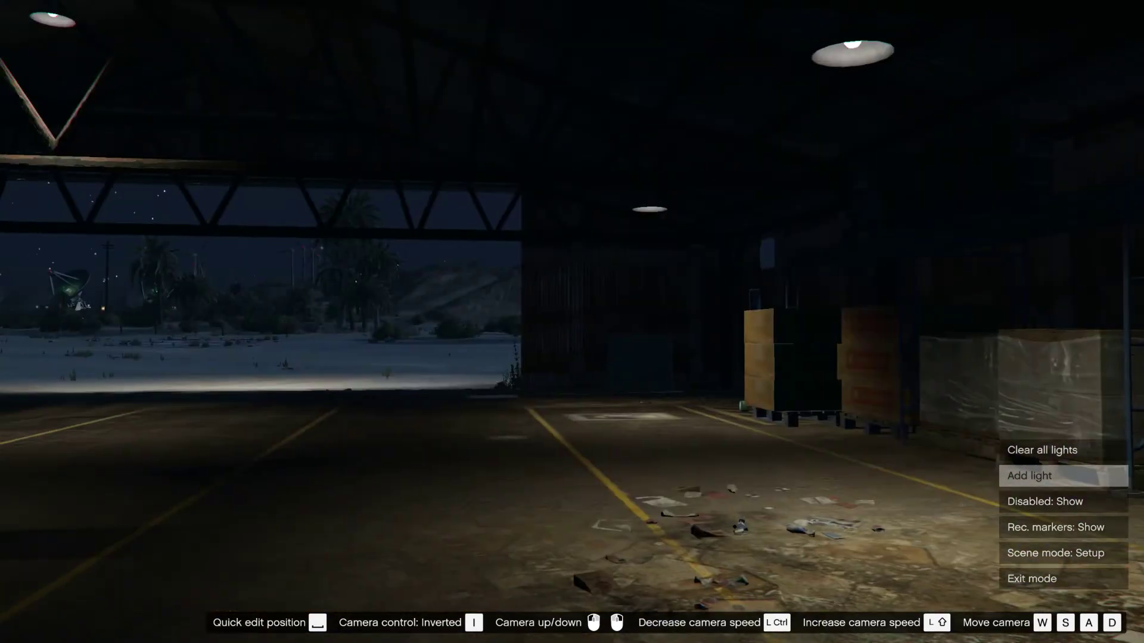
Fly the camera out of the hangar toward the desert trailer and cancel the pending spotlight
key(w)
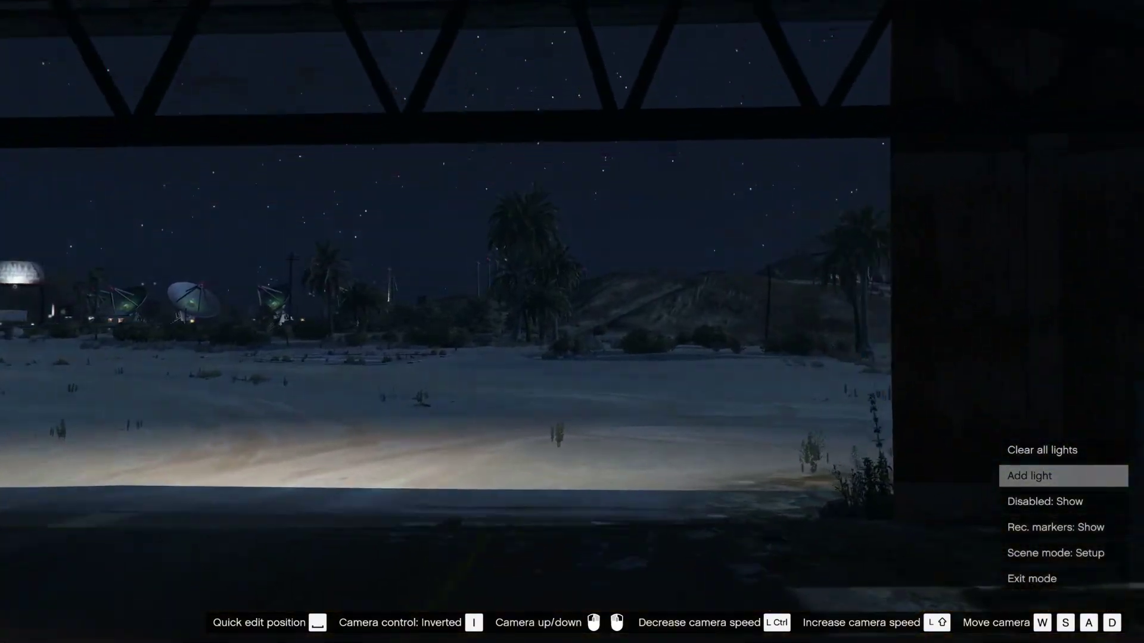
key(w)
key(Up)
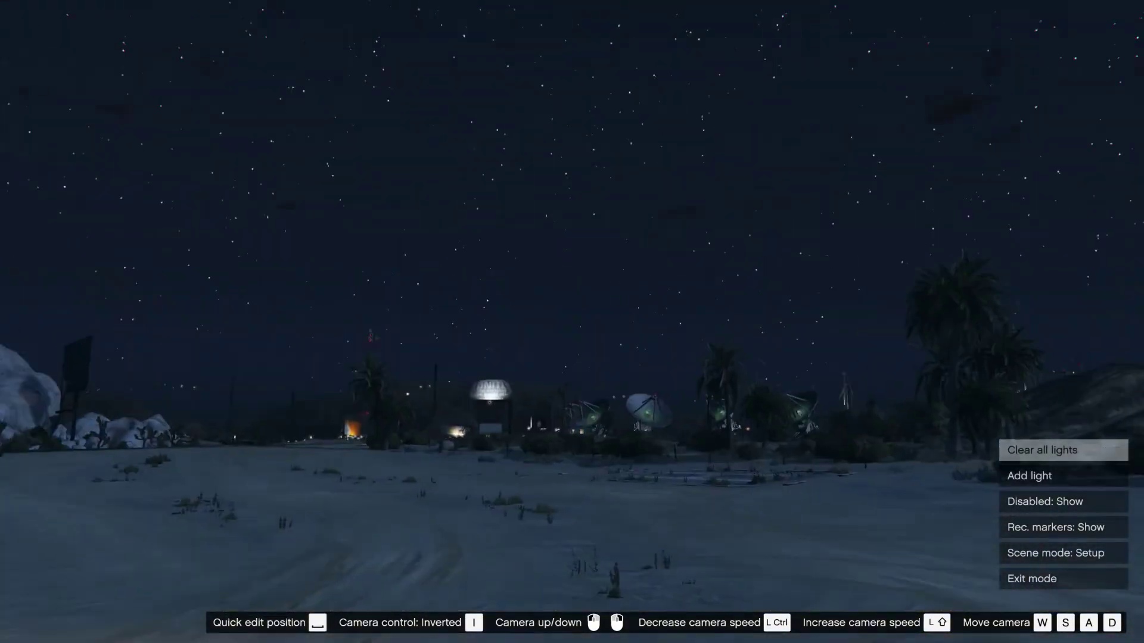
key(w)
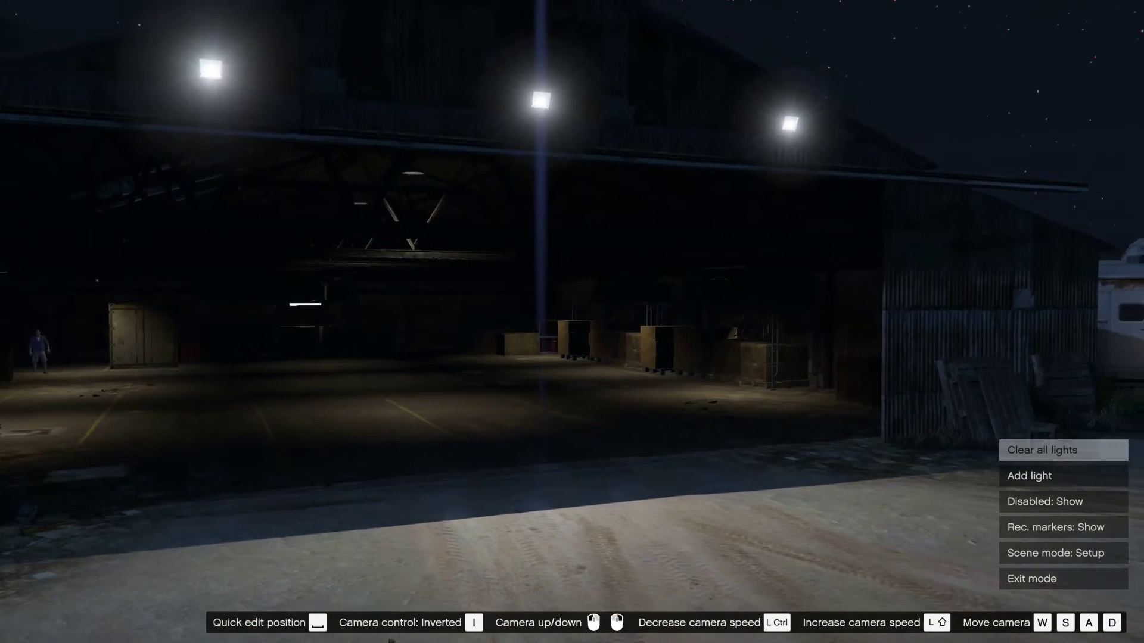
key(w)
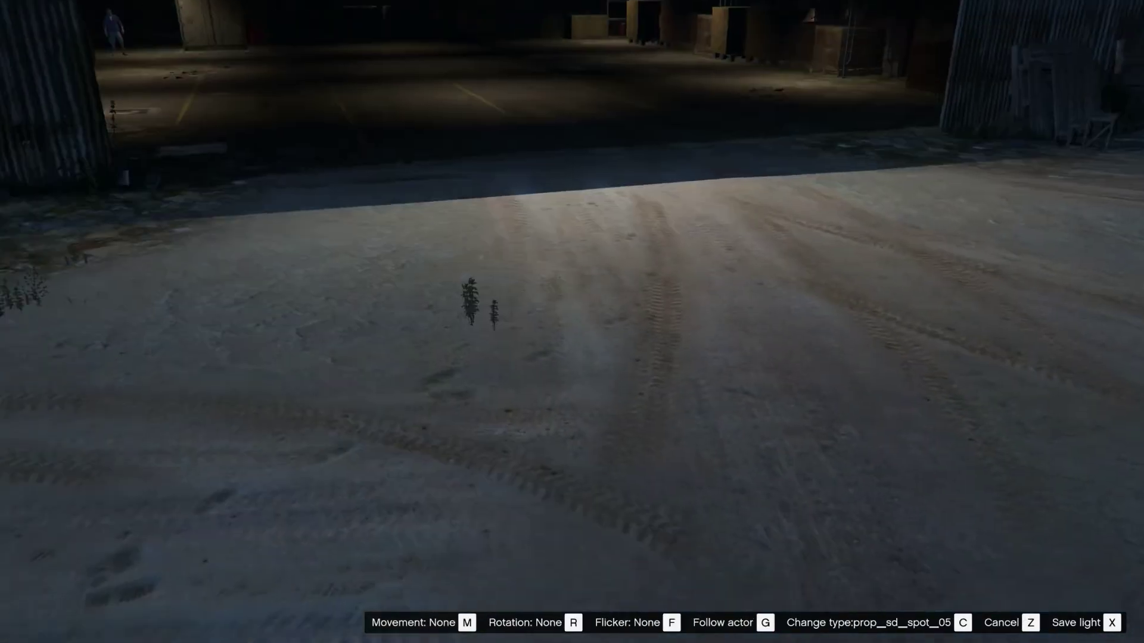
key(z)
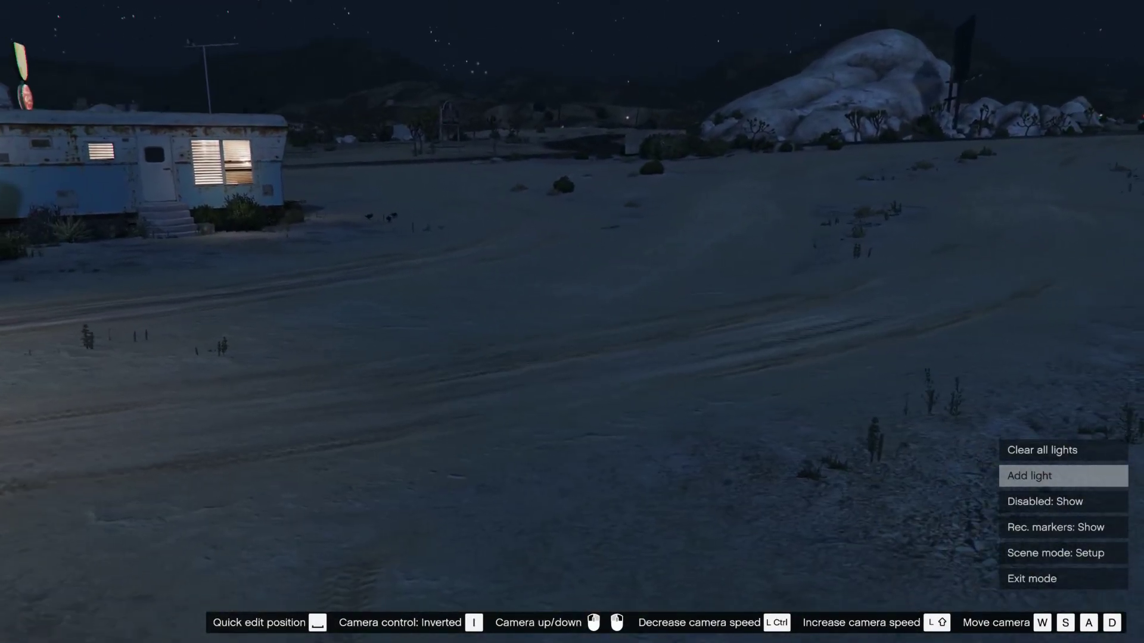
Save a red sideways-moving spotlight on the desert ground, then open the pause-menu map
key(Return)
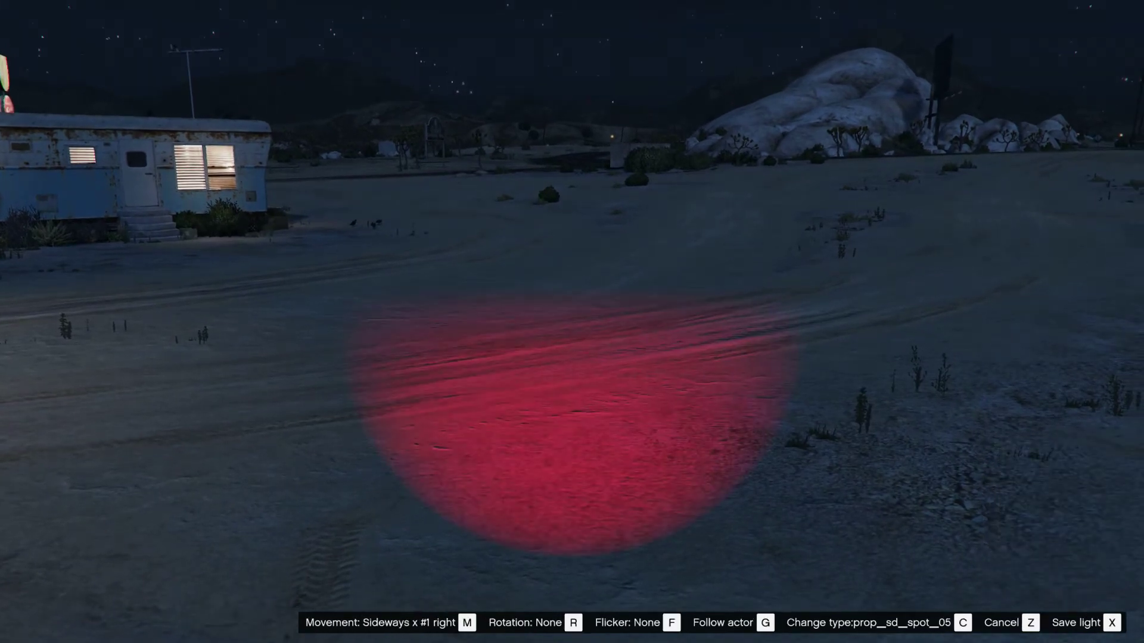
key(m)
key(m)
key(m)
key(m)
key(m)
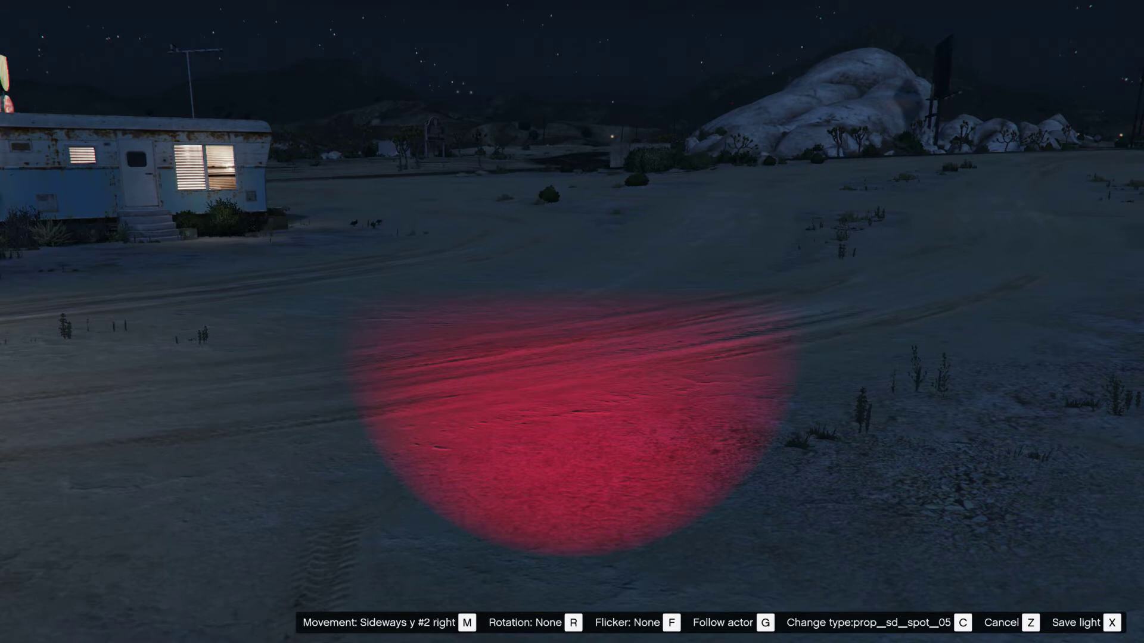
key(x)
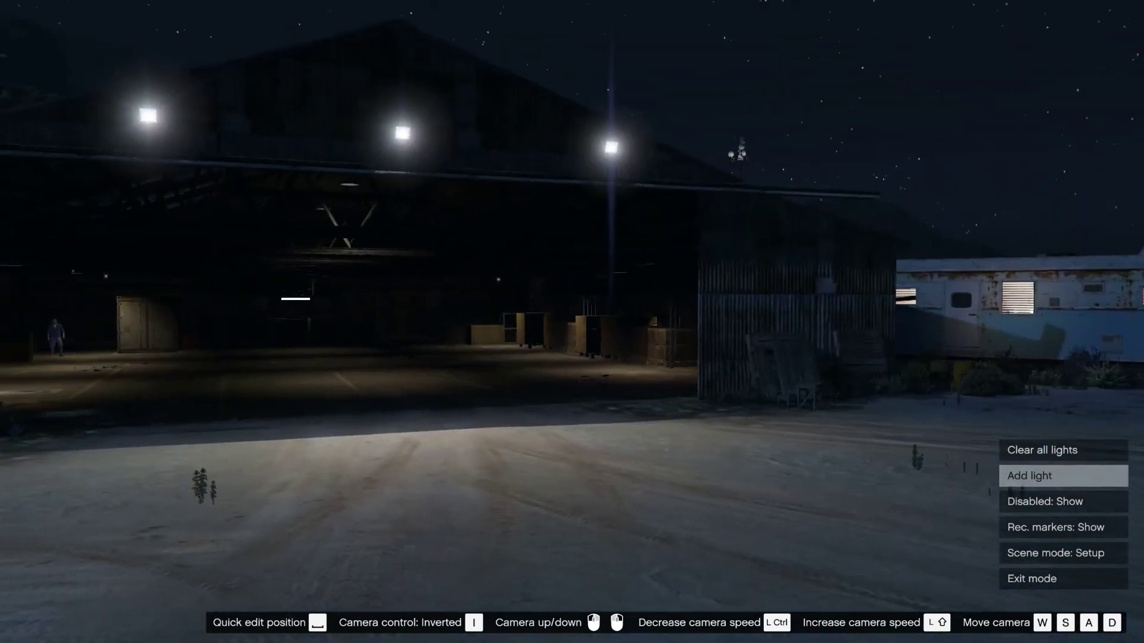
key(Escape)
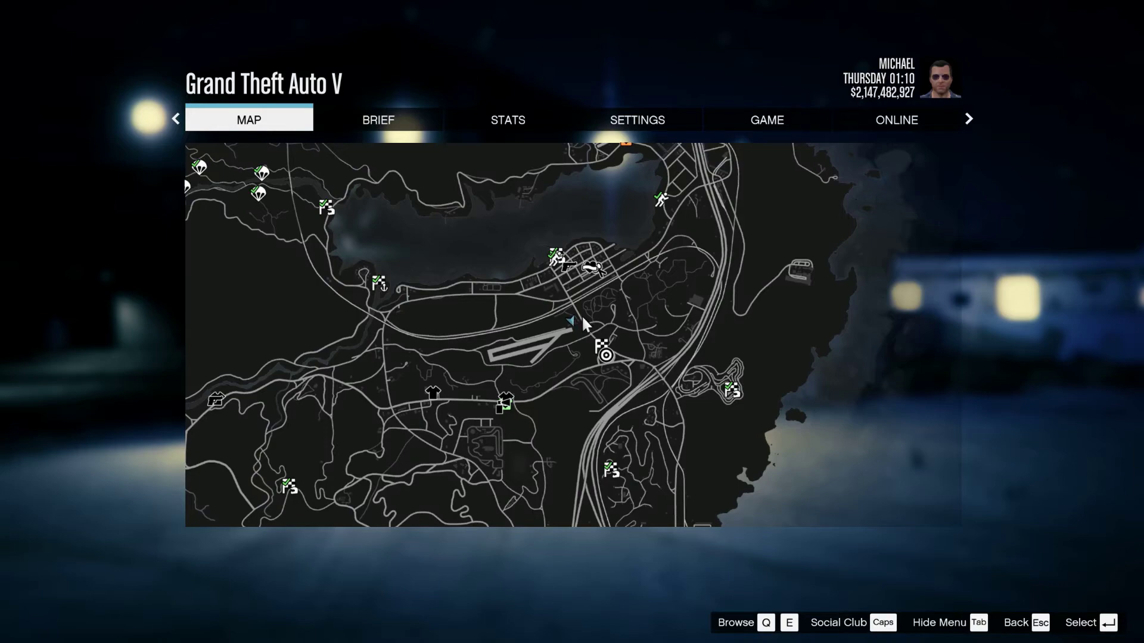
Place a map waypoint in the Vinewood Hills above the city and resume the game
click(549, 420)
scroll(527, 420, down, 3)
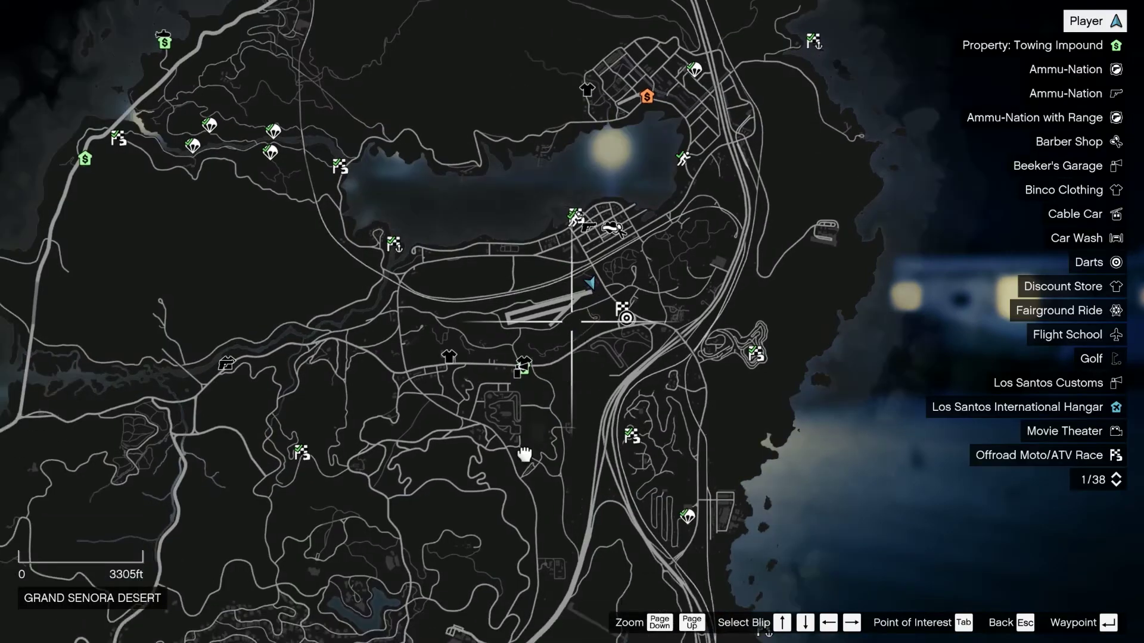
drag(535, 370, 592, 365)
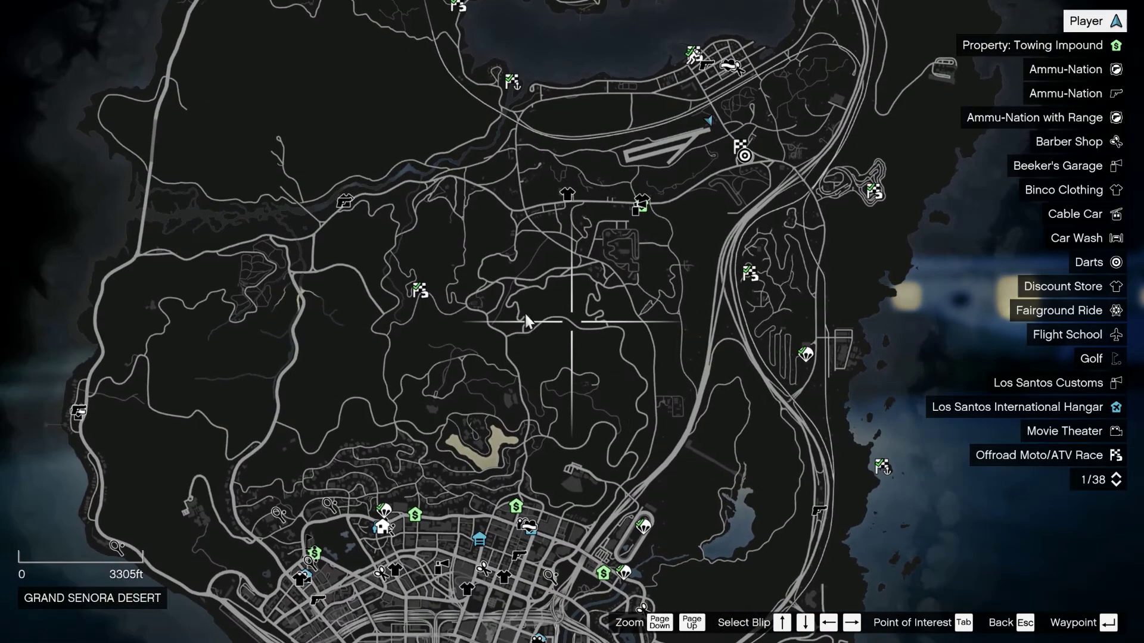
click(438, 364)
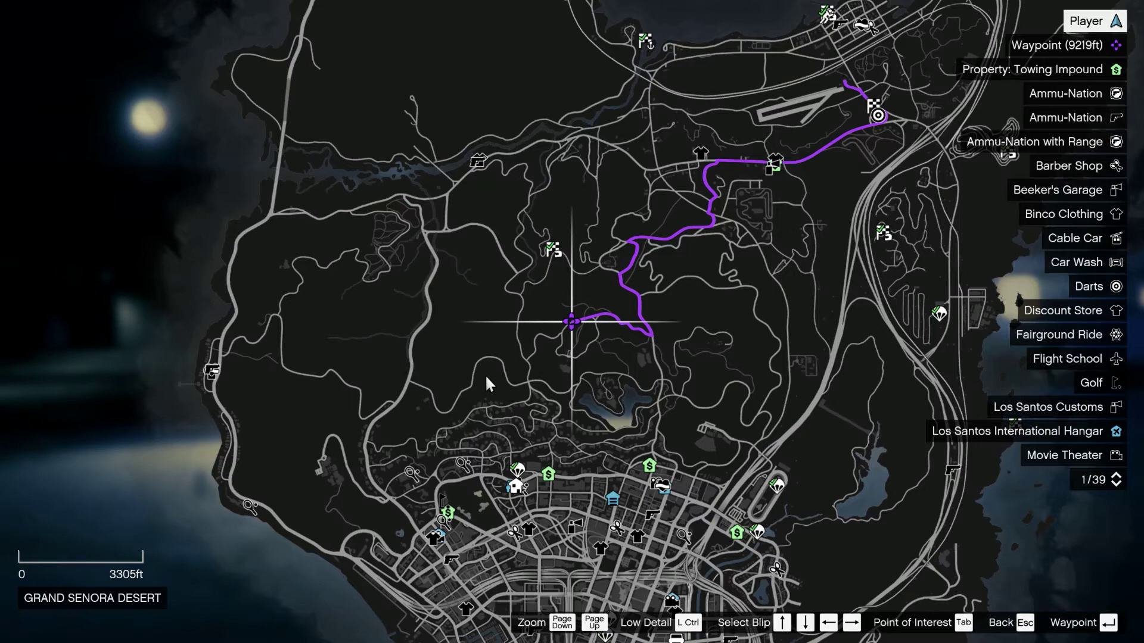
key(Escape)
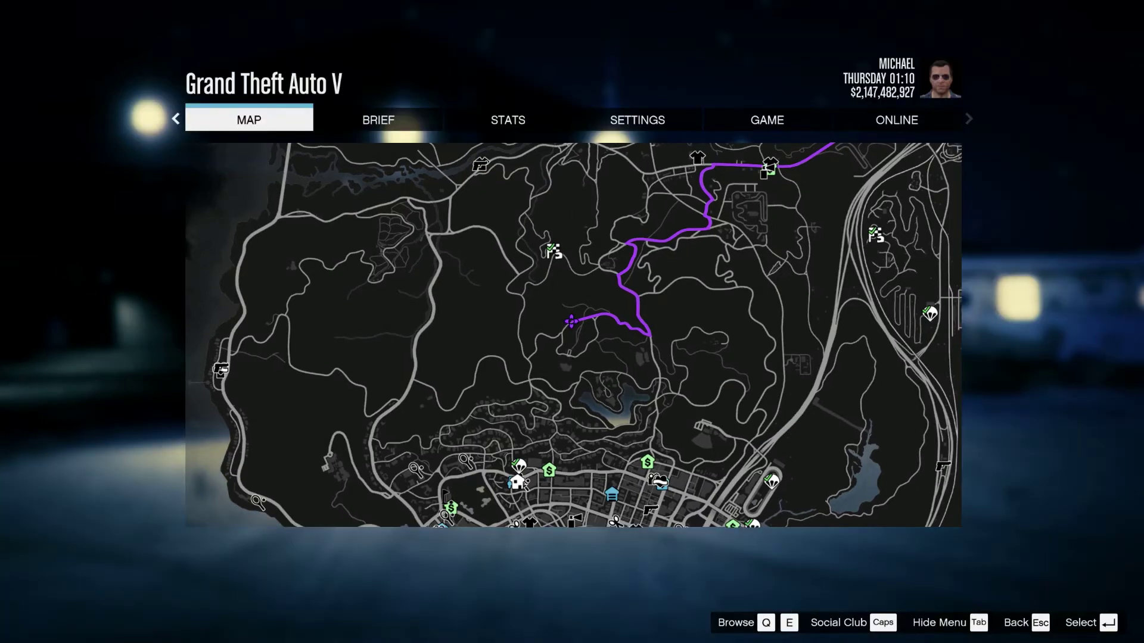
key(Escape)
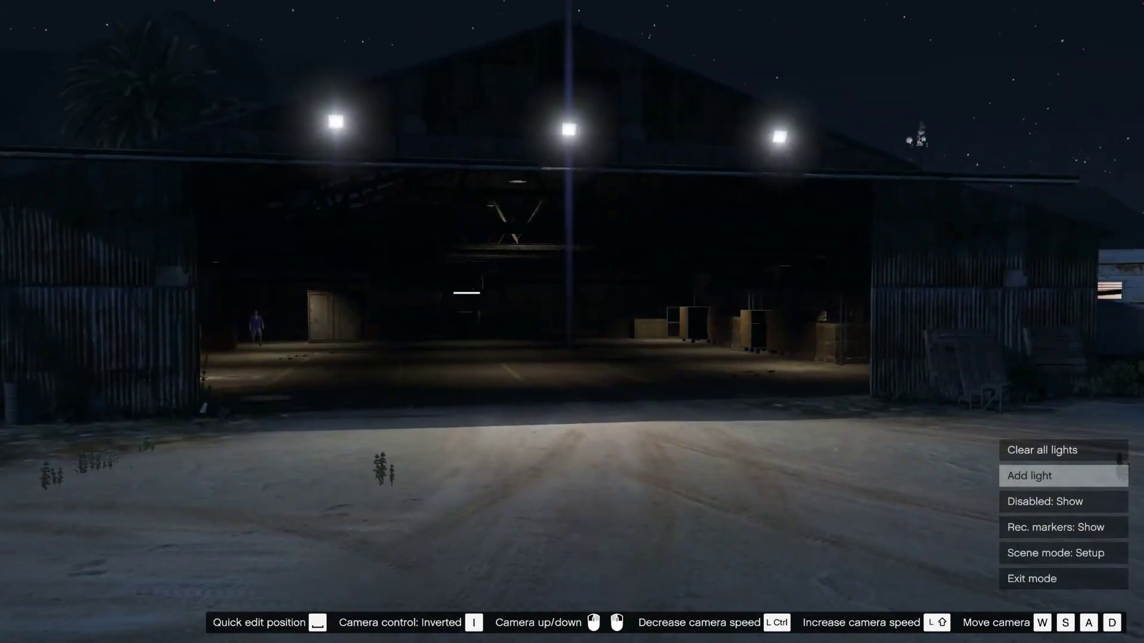
Teleport to the waypoint with F8, run into the tunnel, and check the position on a zoomed map
key(Down)
key(Down)
key(Down)
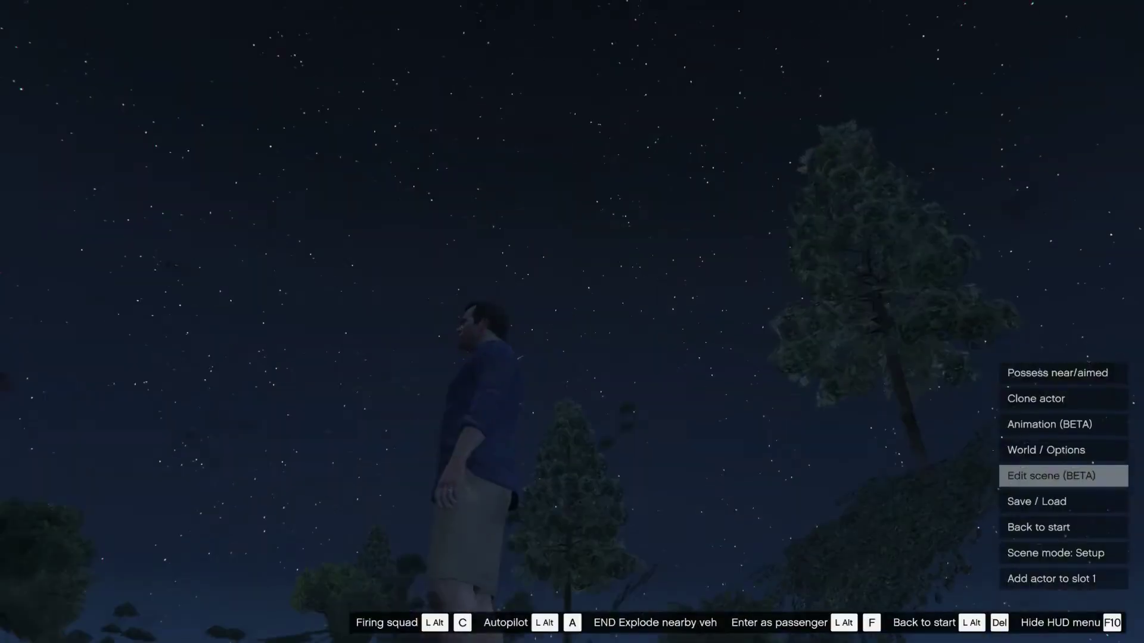
key(F8)
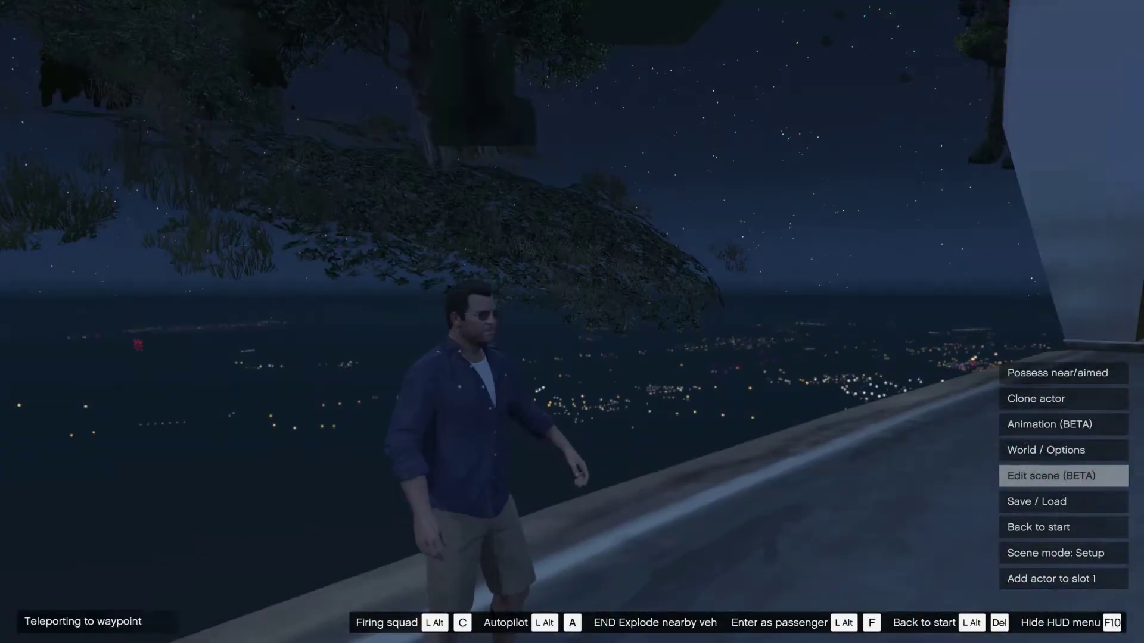
key(w)
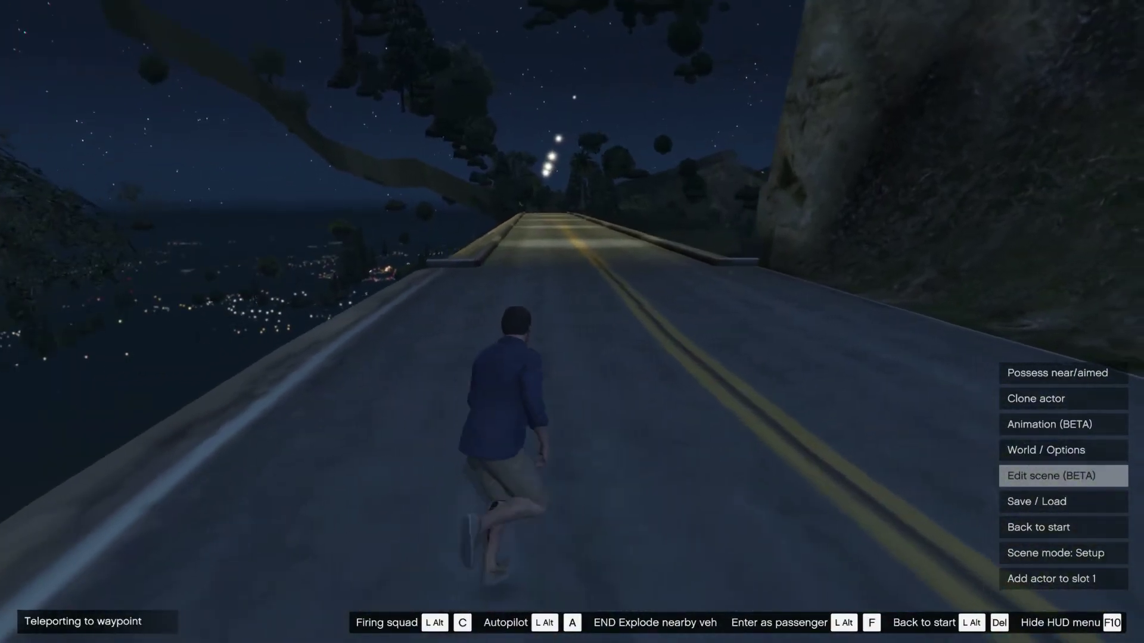
key(w)
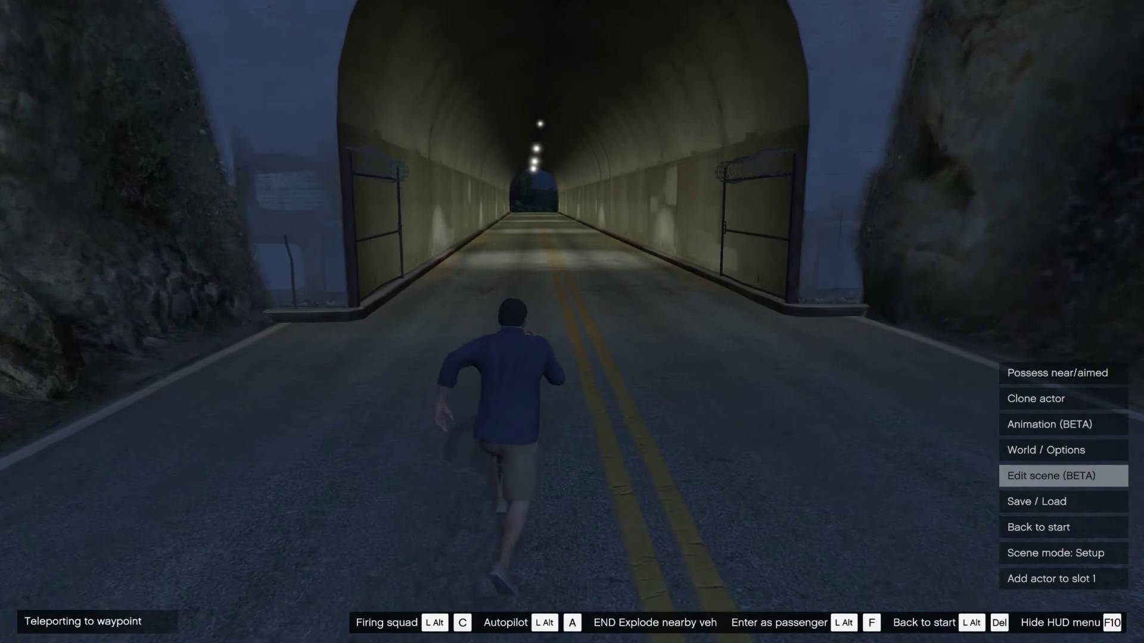
key(Escape)
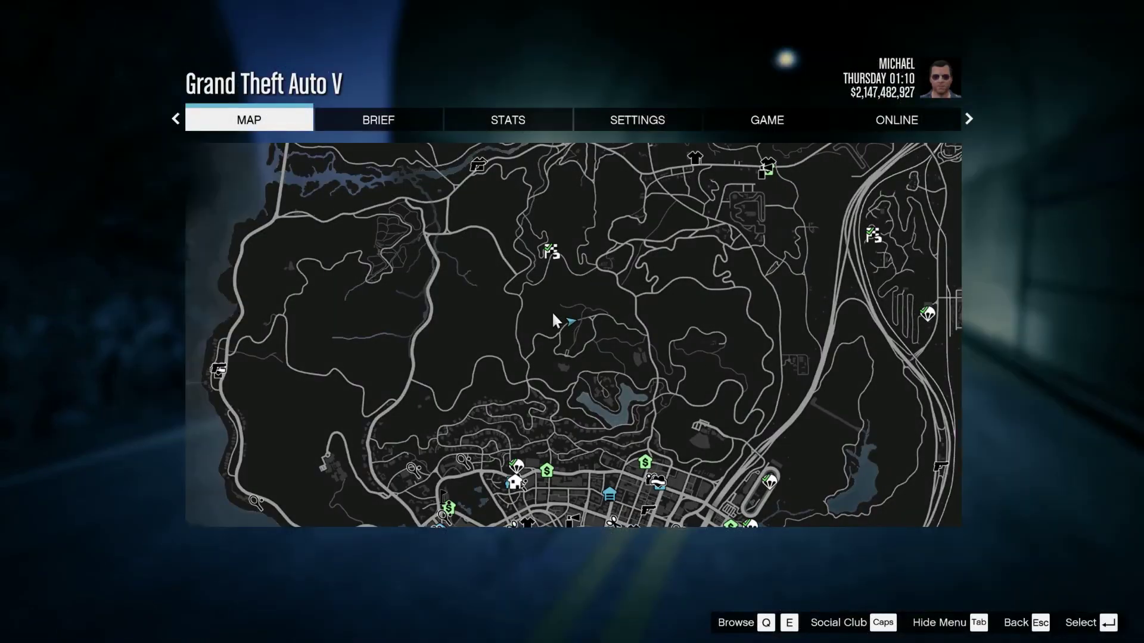
click(553, 314)
scroll(563, 317, up, 5)
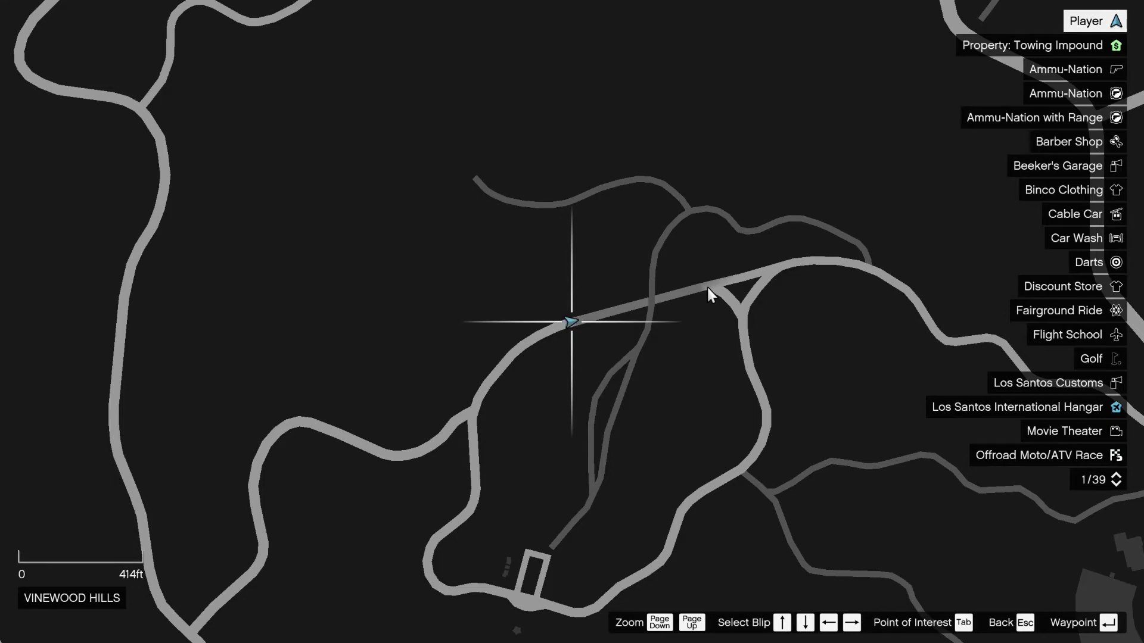
Enter scene editing and aim the free camera at the tunnel ceiling
key(Escape)
key(Escape)
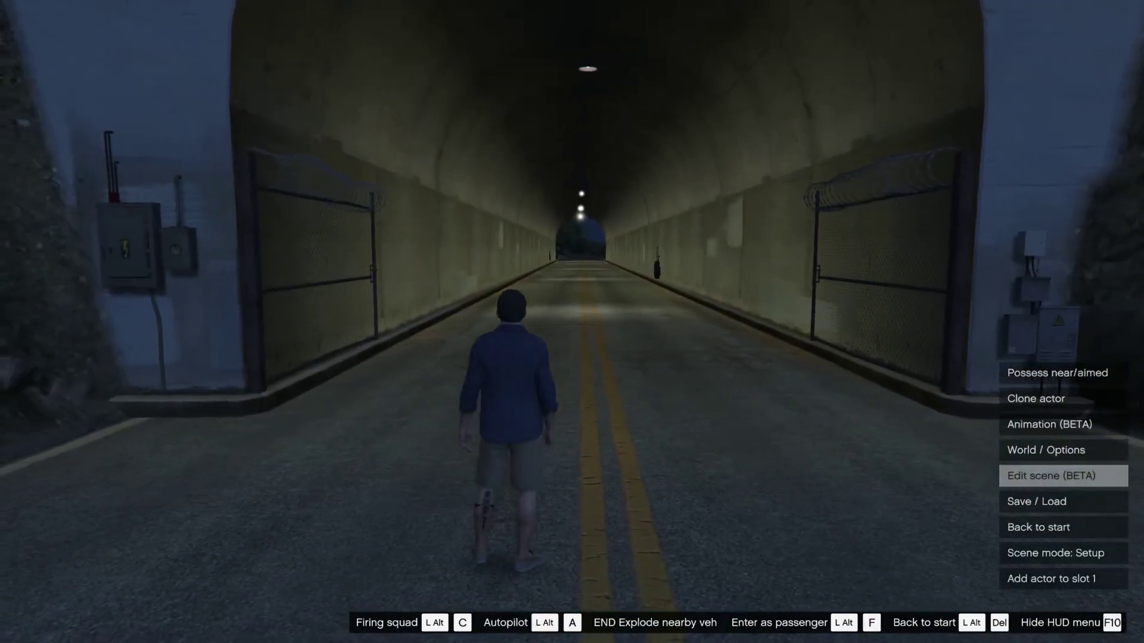
key(Down)
key(Down)
key(Down)
key(Up)
key(Up)
key(Up)
key(Return)
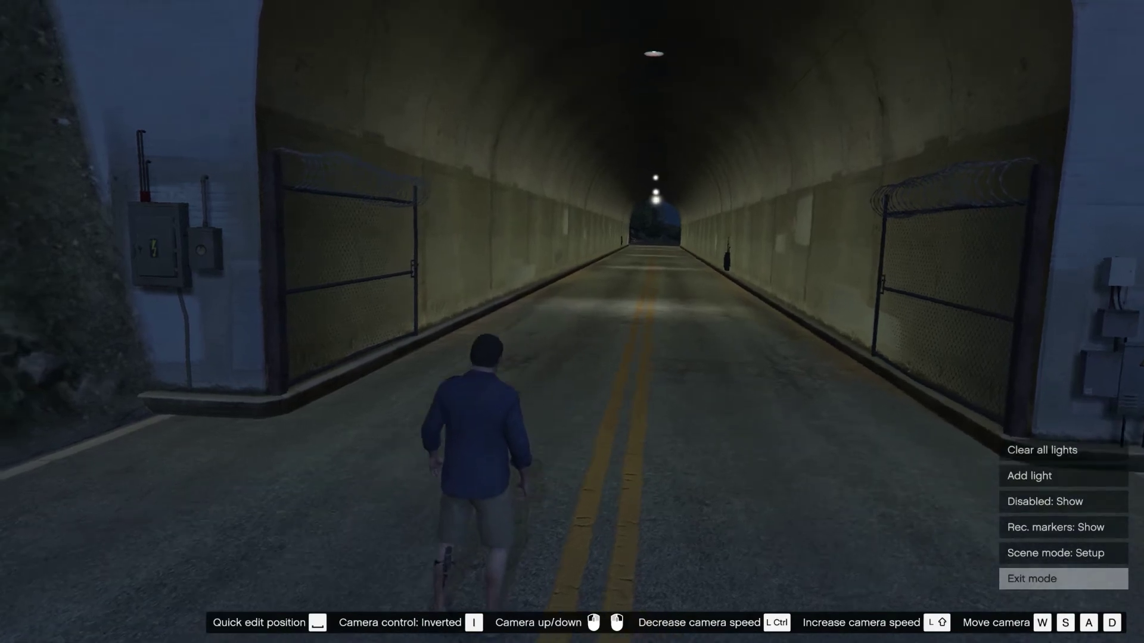
key(d)
key(w)
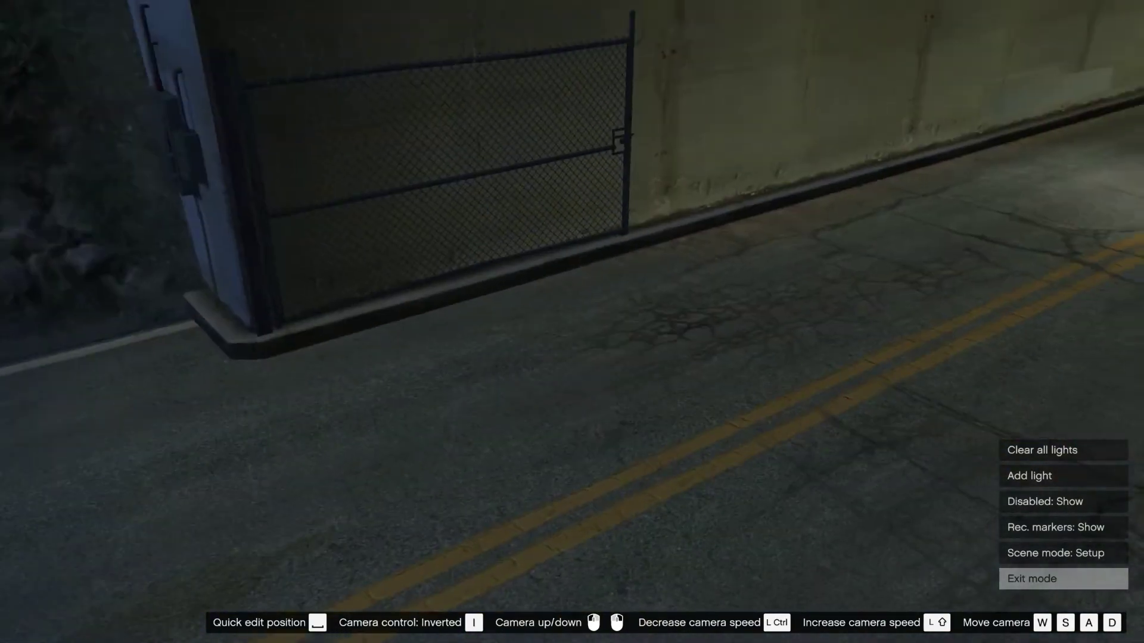
key(a)
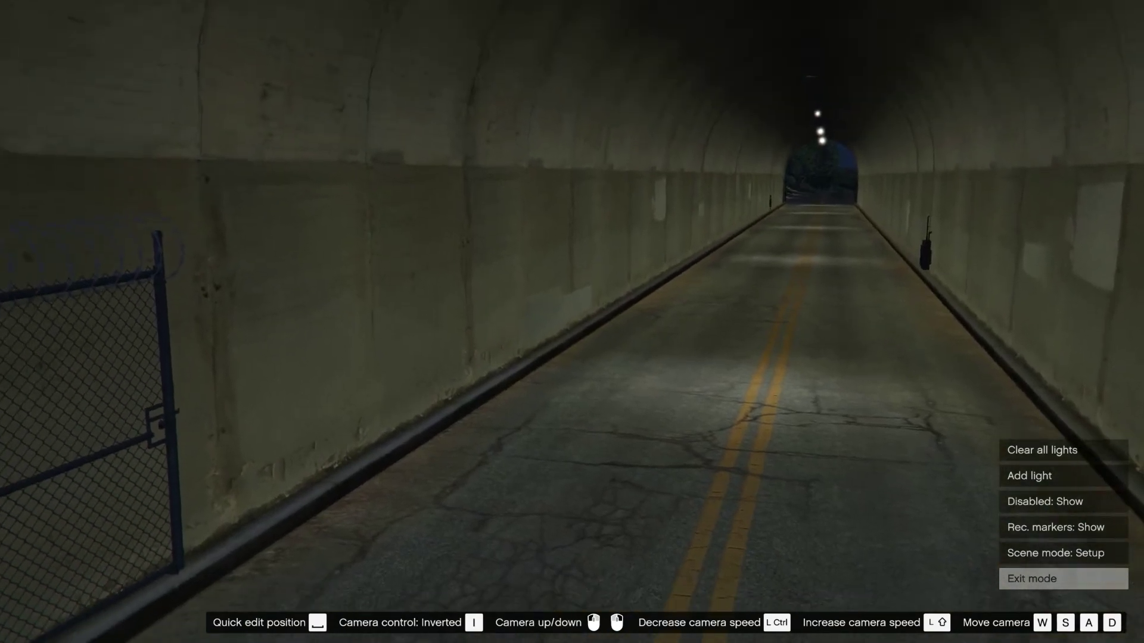
right_click(572, 322)
key(d)
key(Up)
key(Up)
key(Up)
key(Up)
Add a prop_sd_spot_02 hanging lamp with Fly and return movement and save it to the scene
key(Return)
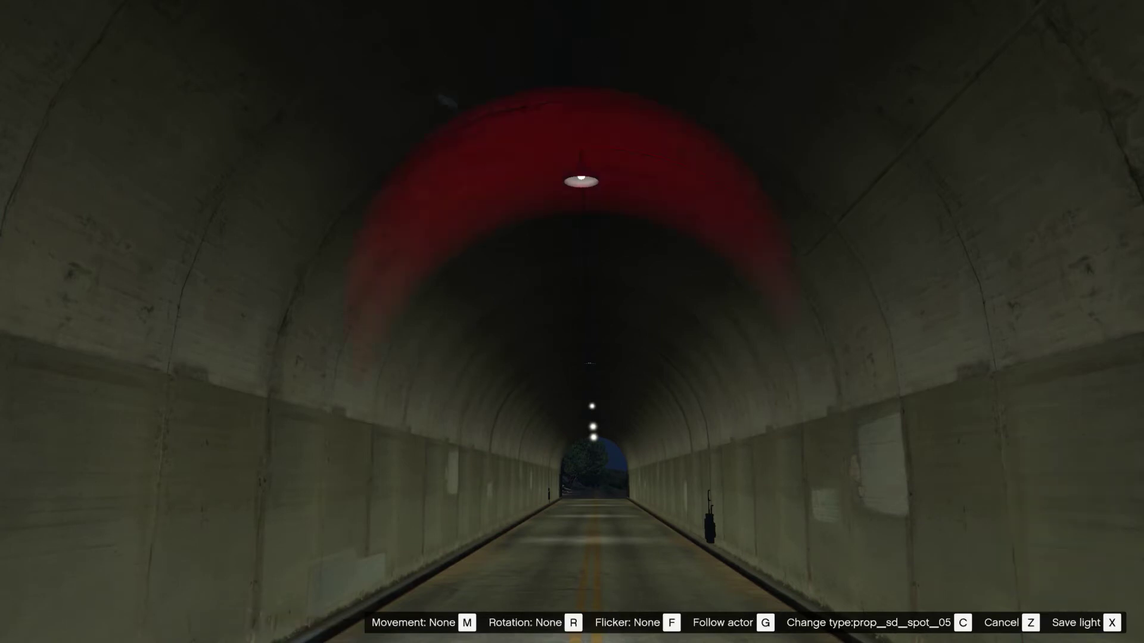
key(c)
key(c)
key(c)
key(c)
key(c)
key(c)
key(c)
key(c)
key(c)
key(c)
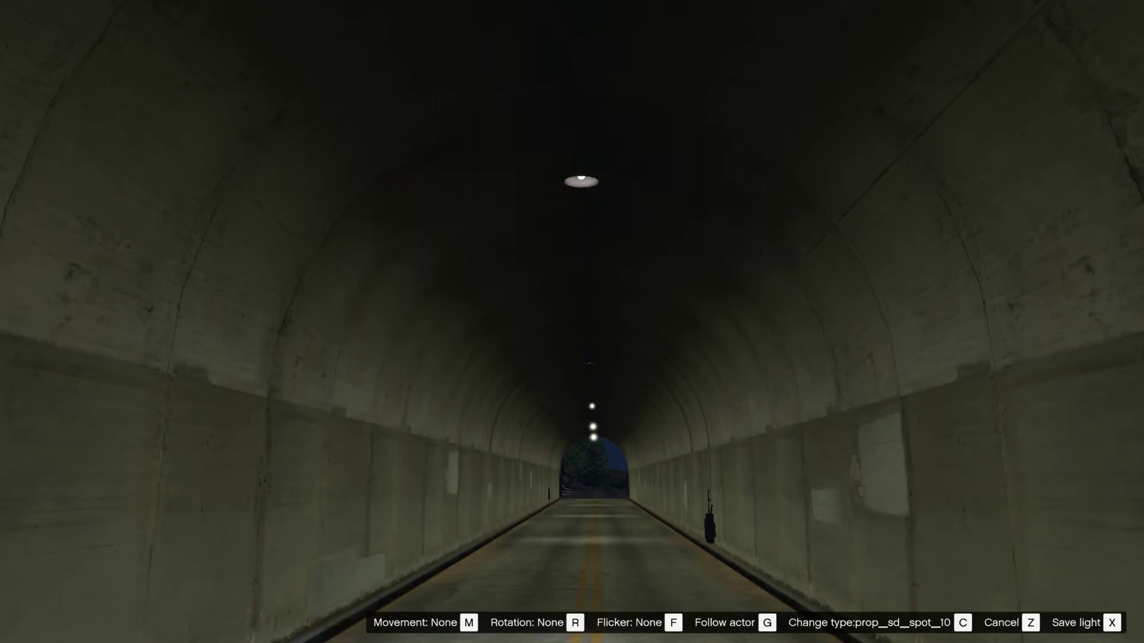
key(c)
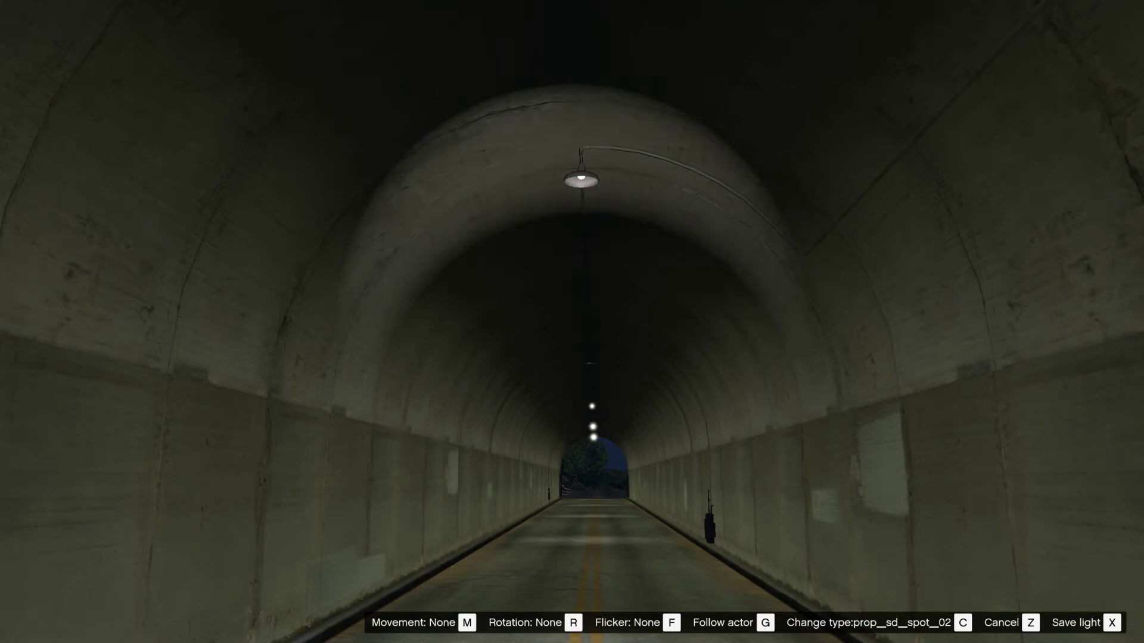
key(m)
key(m)
key(m)
key(m)
key(m)
key(m)
key(m)
key(m)
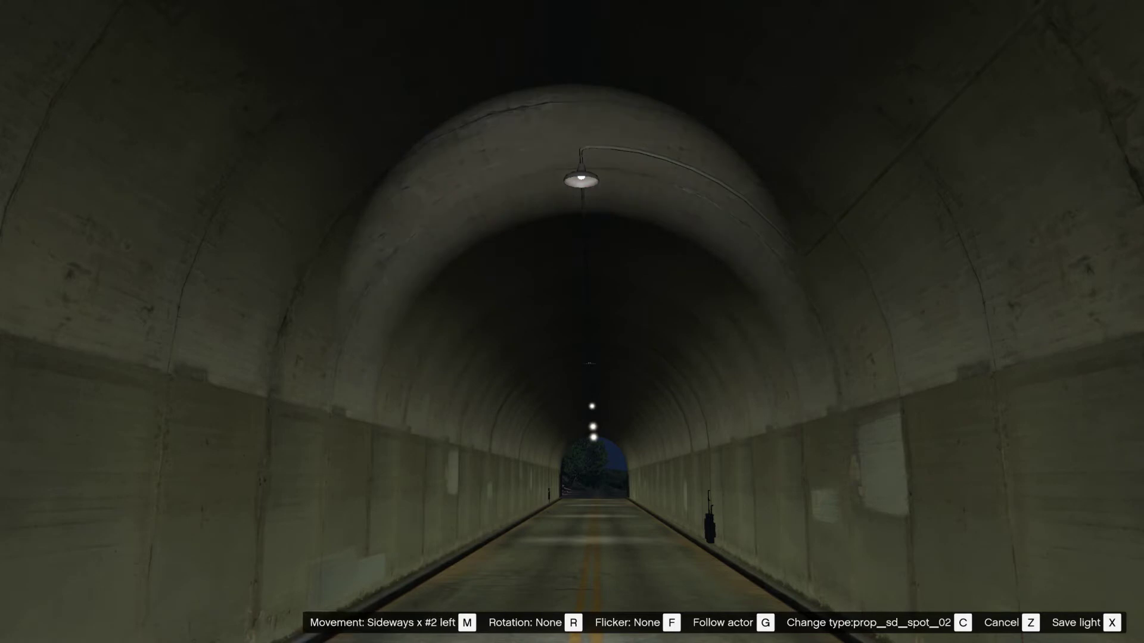
key(m)
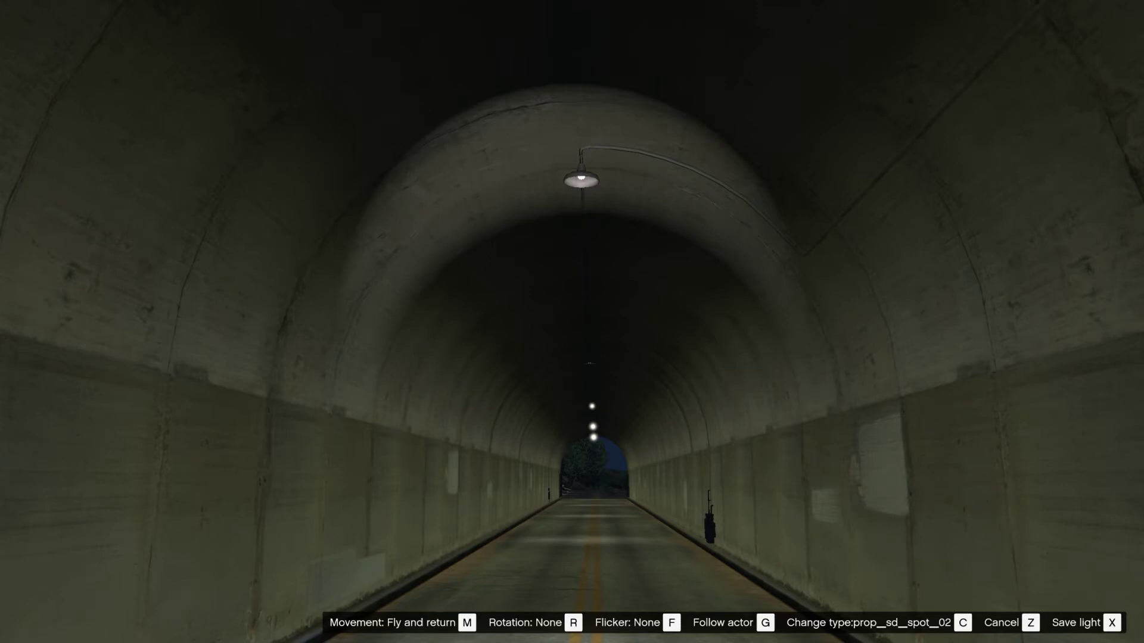
key(x)
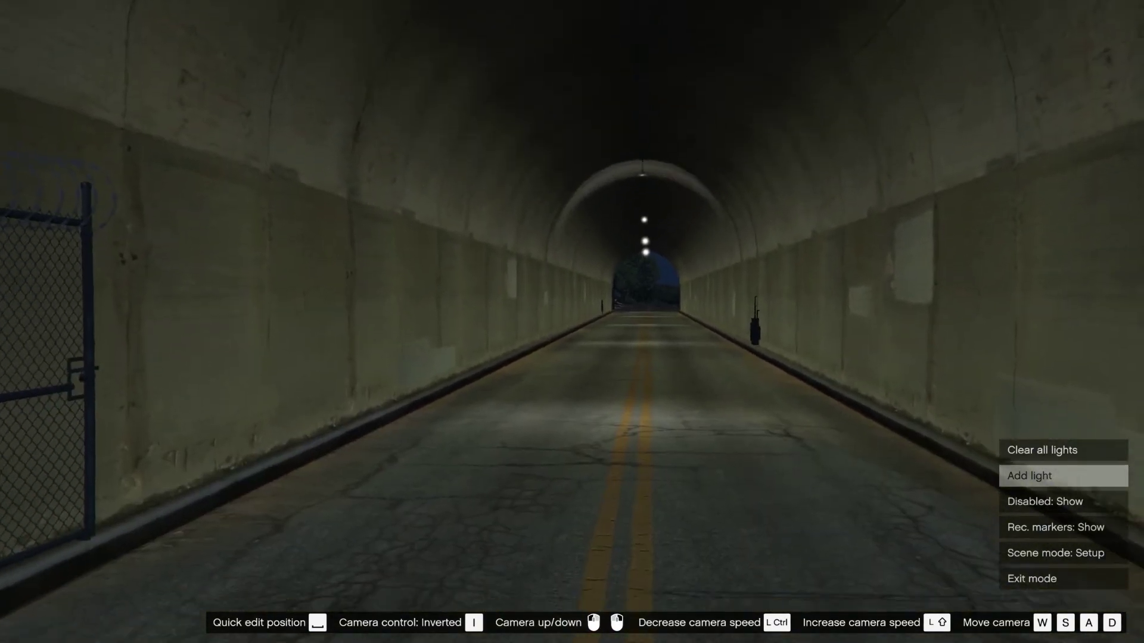
Add a red spotlight on the tunnel road with a changed movement mode and save it
key(w)
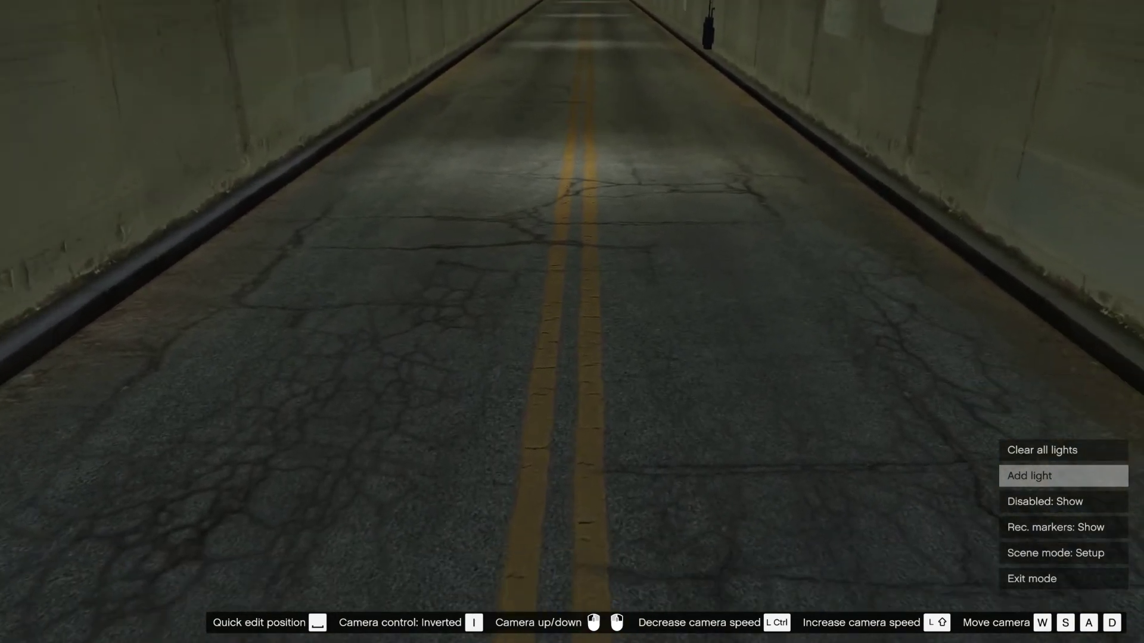
key(Return)
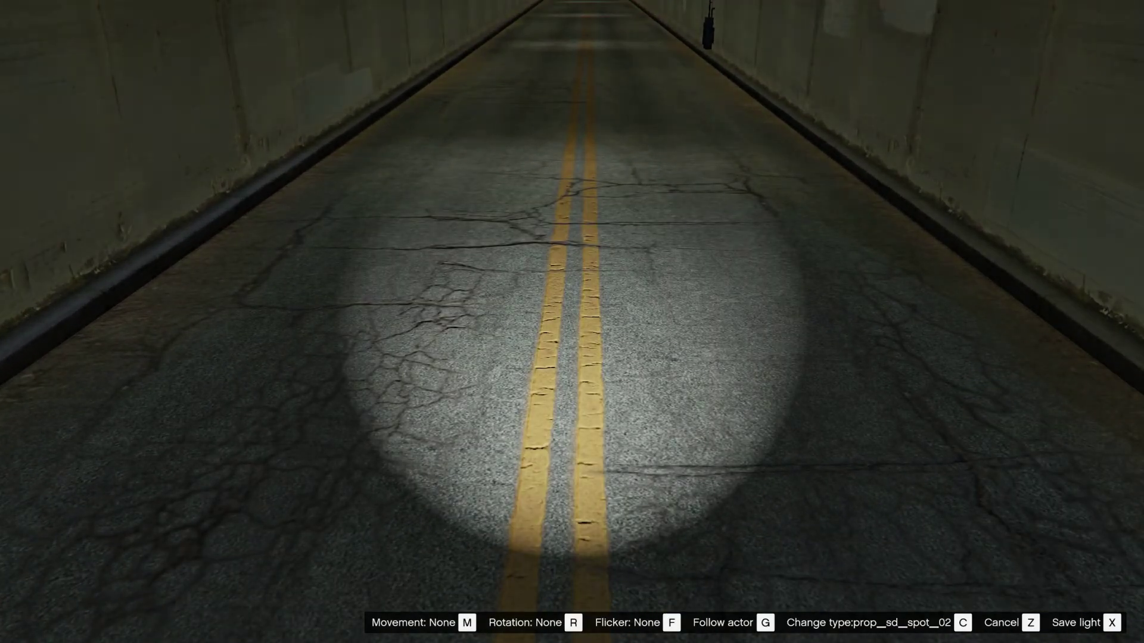
key(m)
key(m)
key(m)
key(m)
key(m)
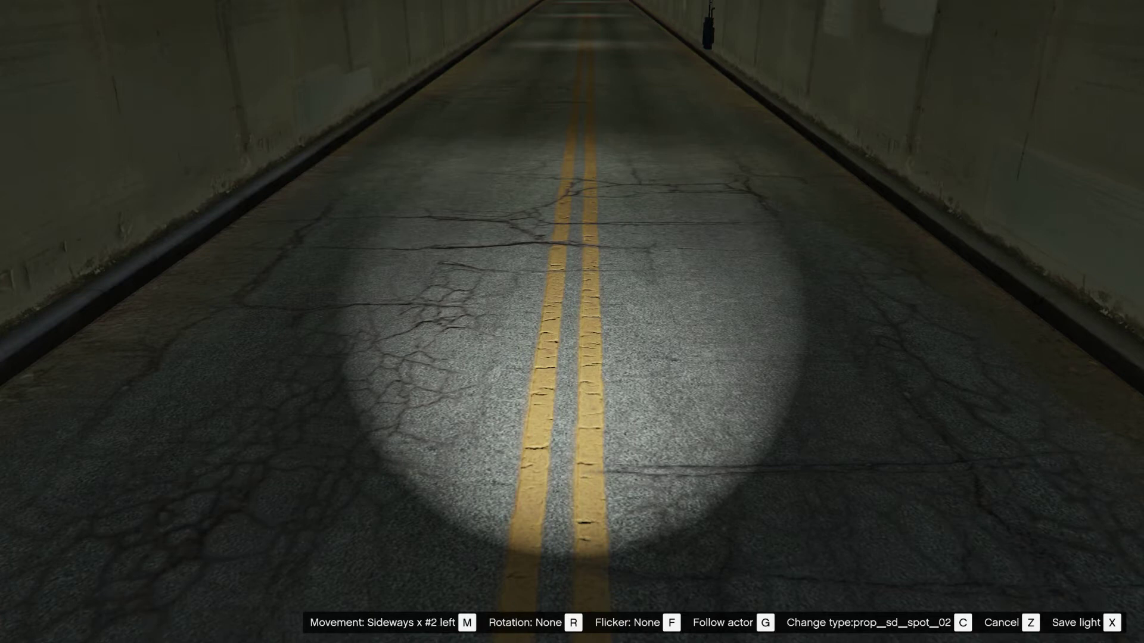
key(m)
key(m)
key(m)
key(c)
key(c)
key(x)
Fly the free camera down the tunnel past the red light to the far exit
key(s)
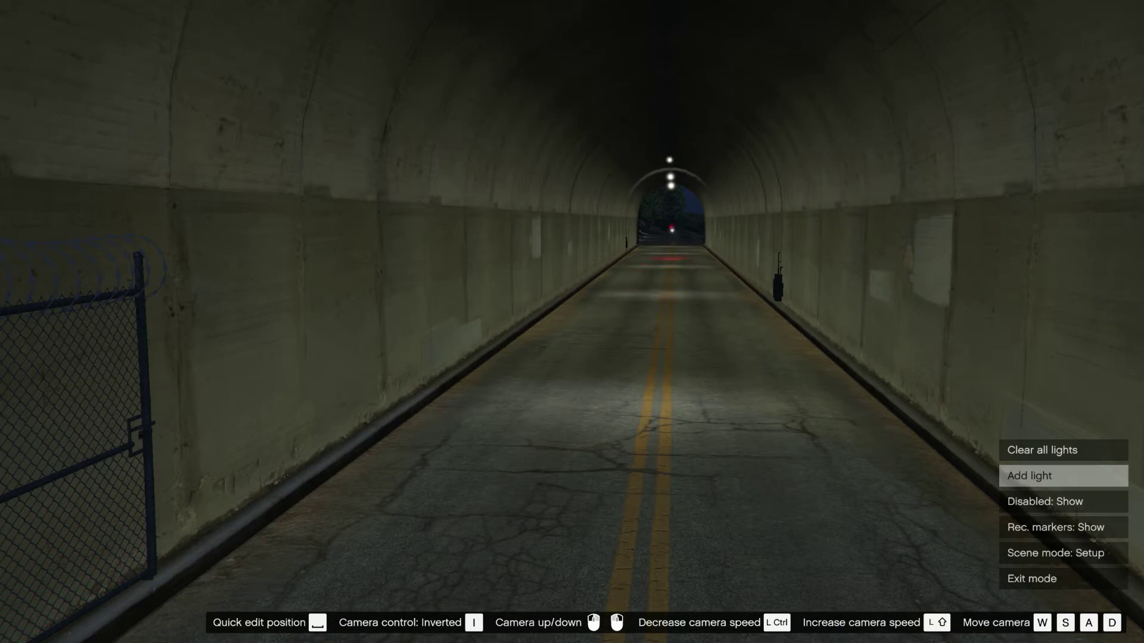
key(w)
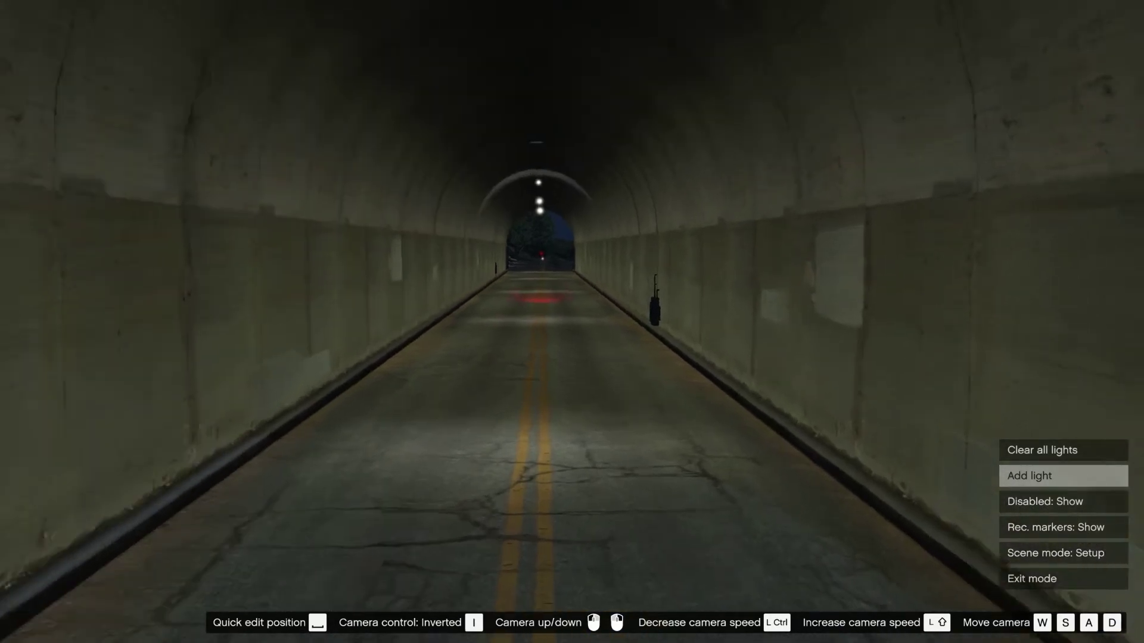
key(w)
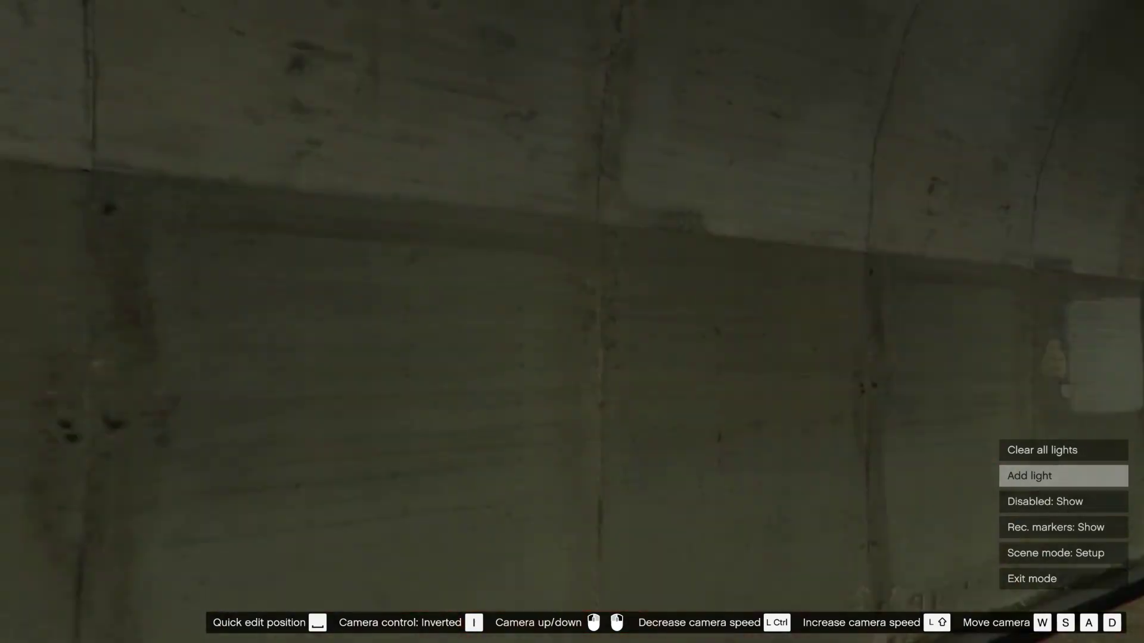
key(s)
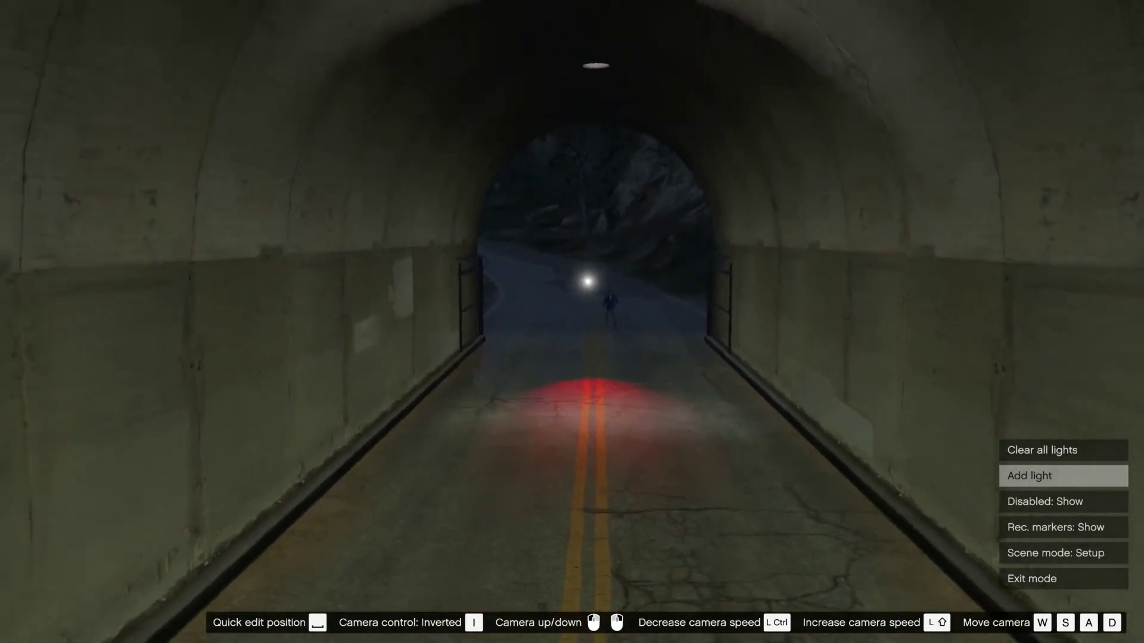
key(w)
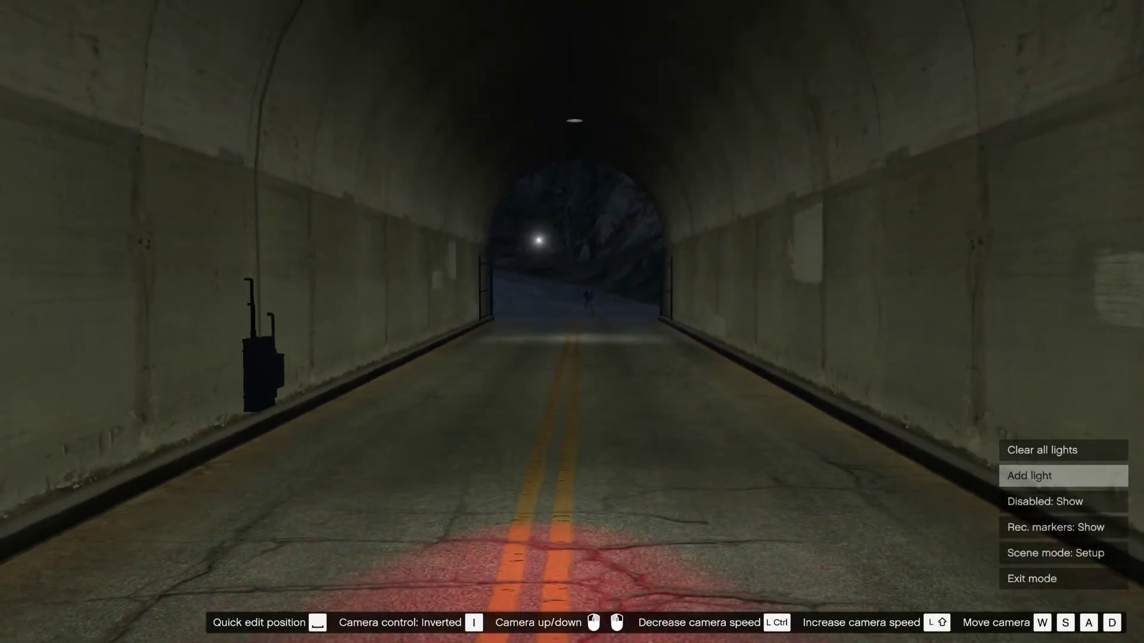
key(w)
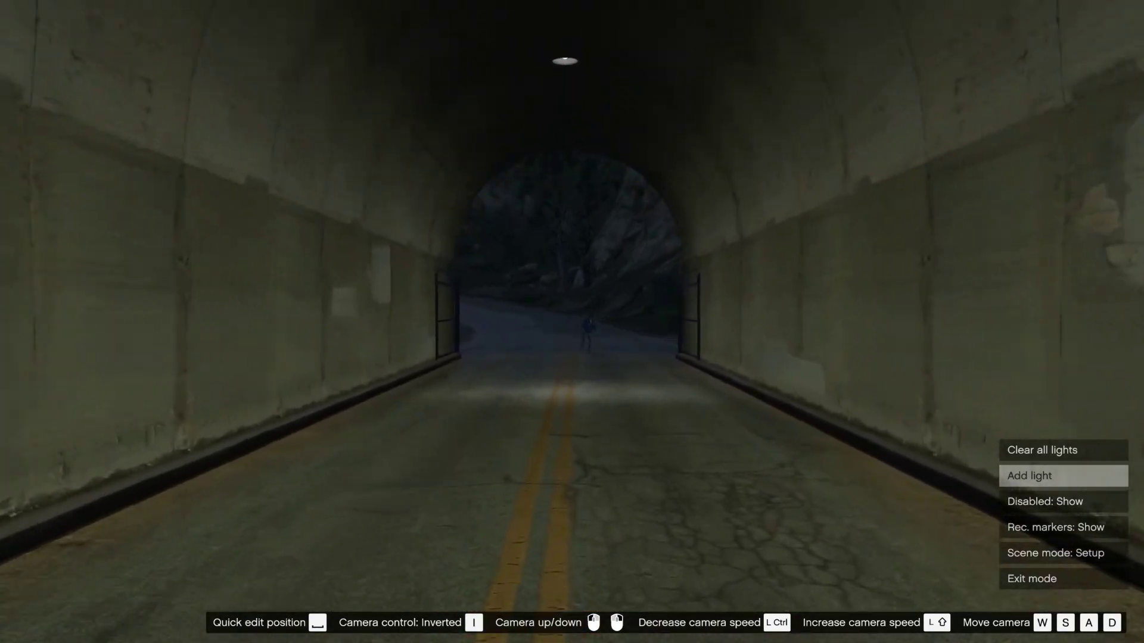
key(w)
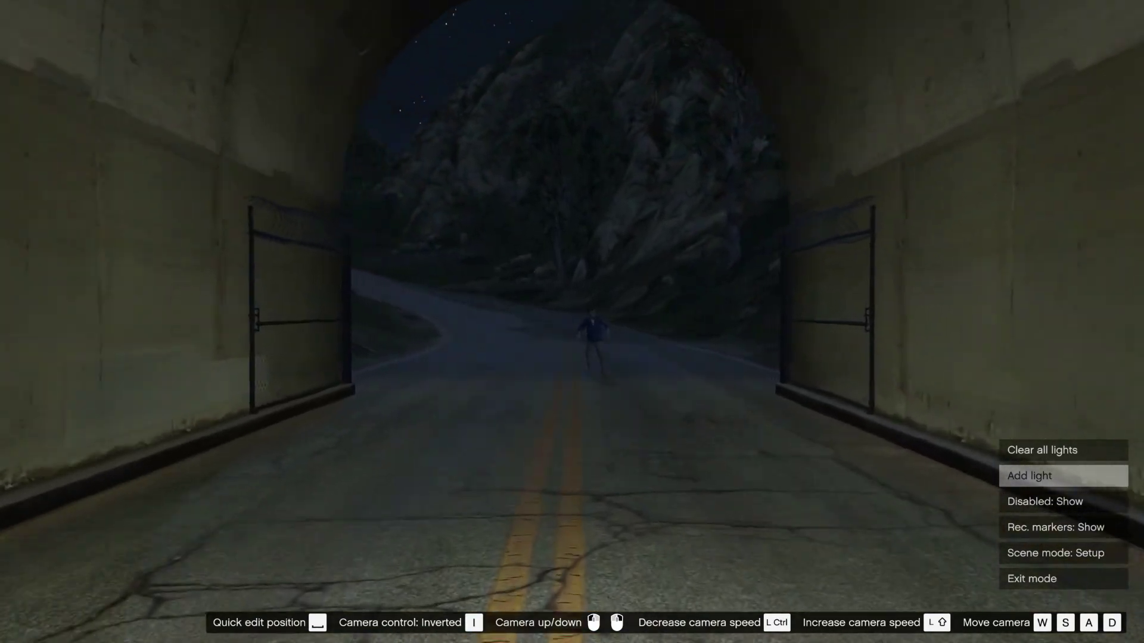
key(w)
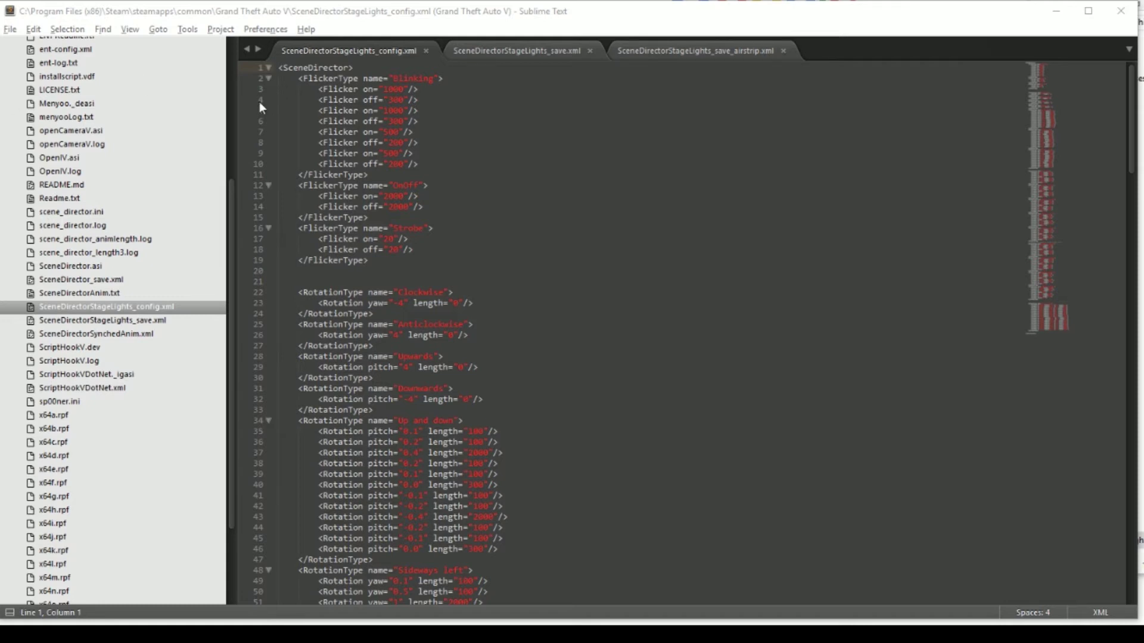
scroll(235, 118, up, 5)
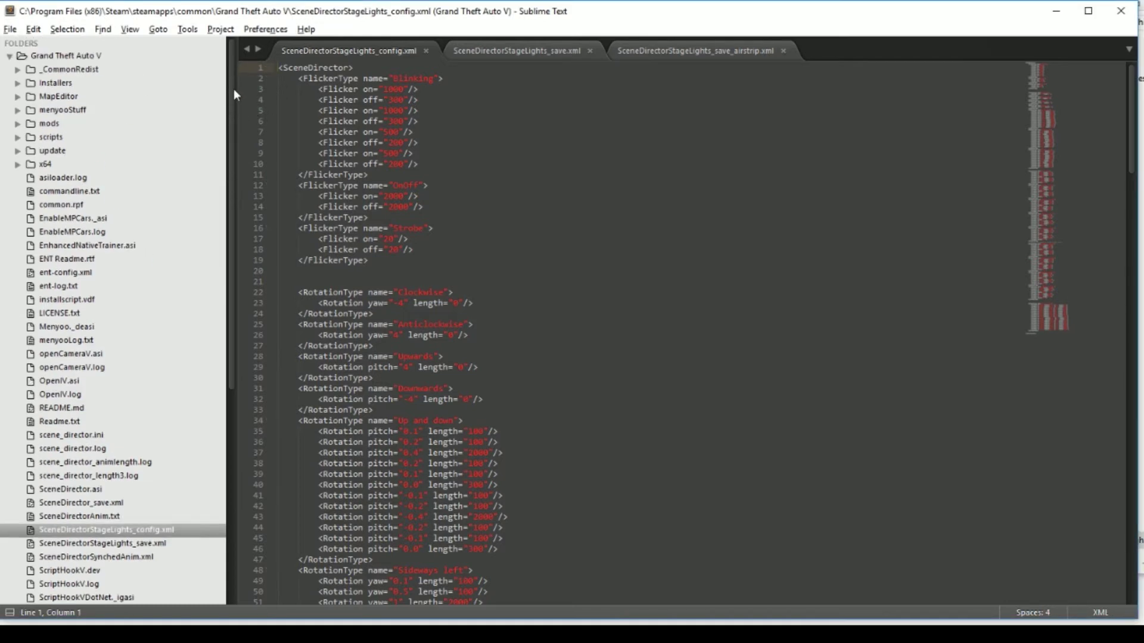
scroll(234, 88, down, 5)
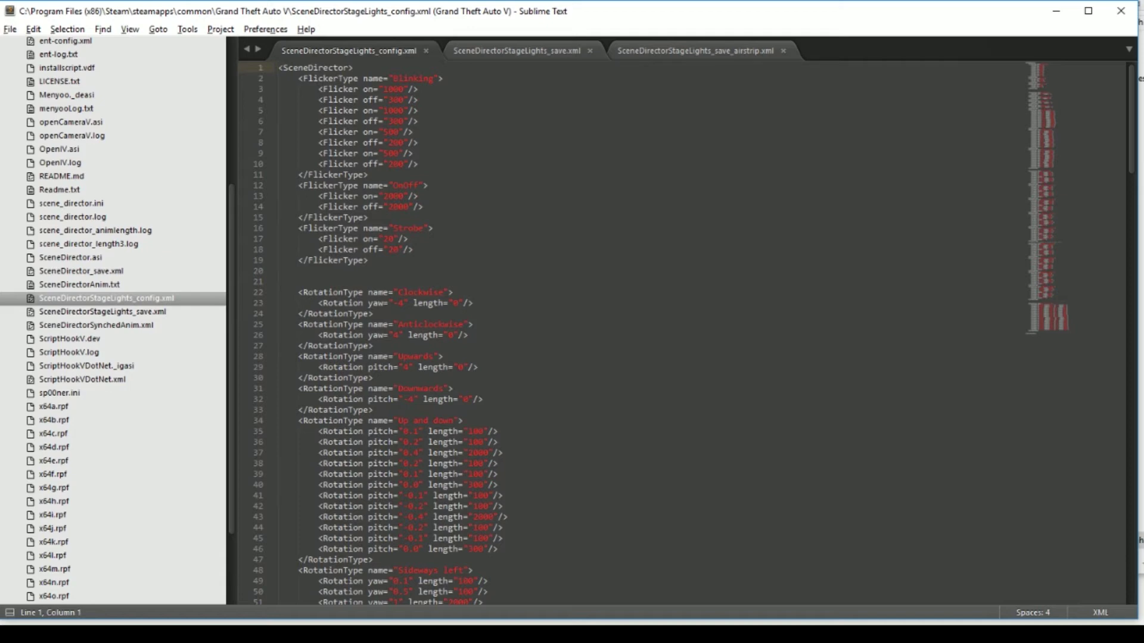
key(alt+Tab)
double_click(322, 82)
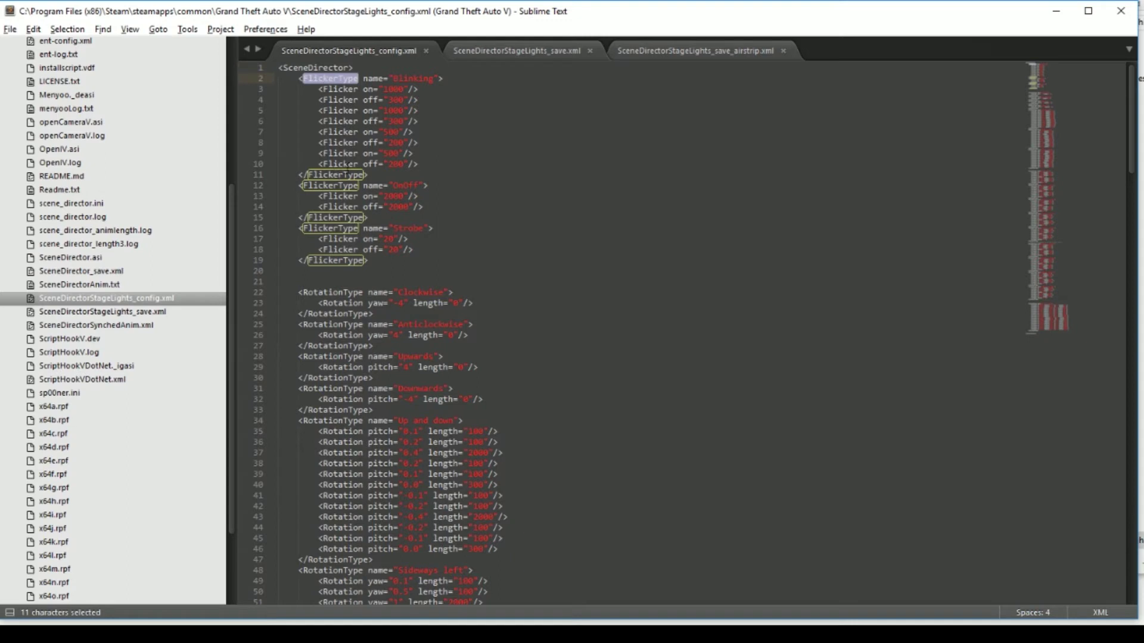
double_click(334, 175)
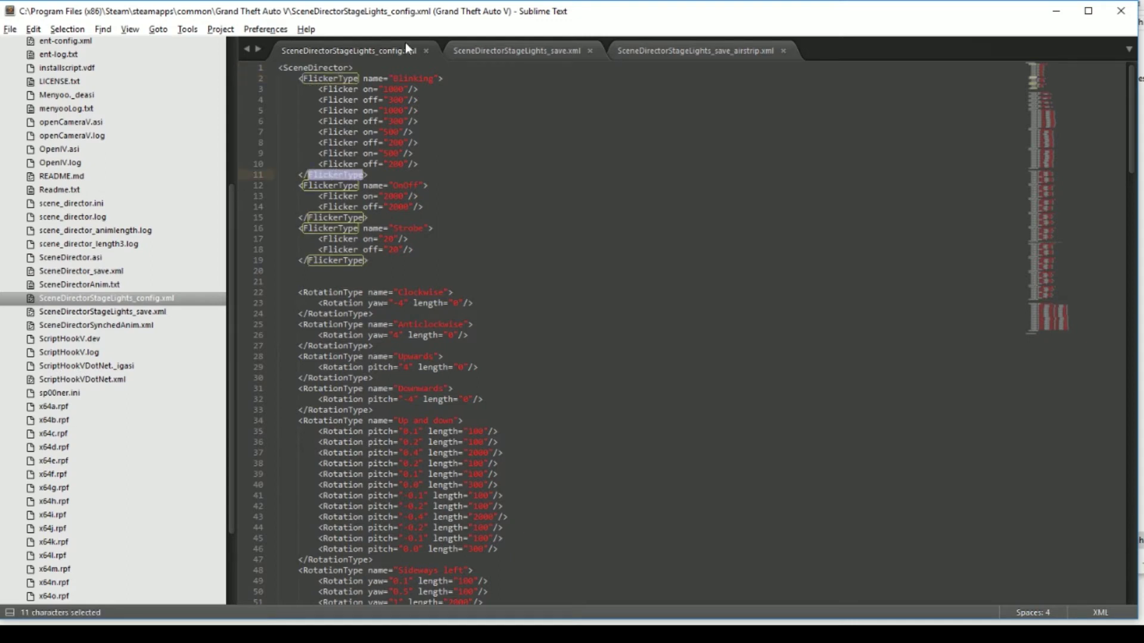
double_click(373, 78)
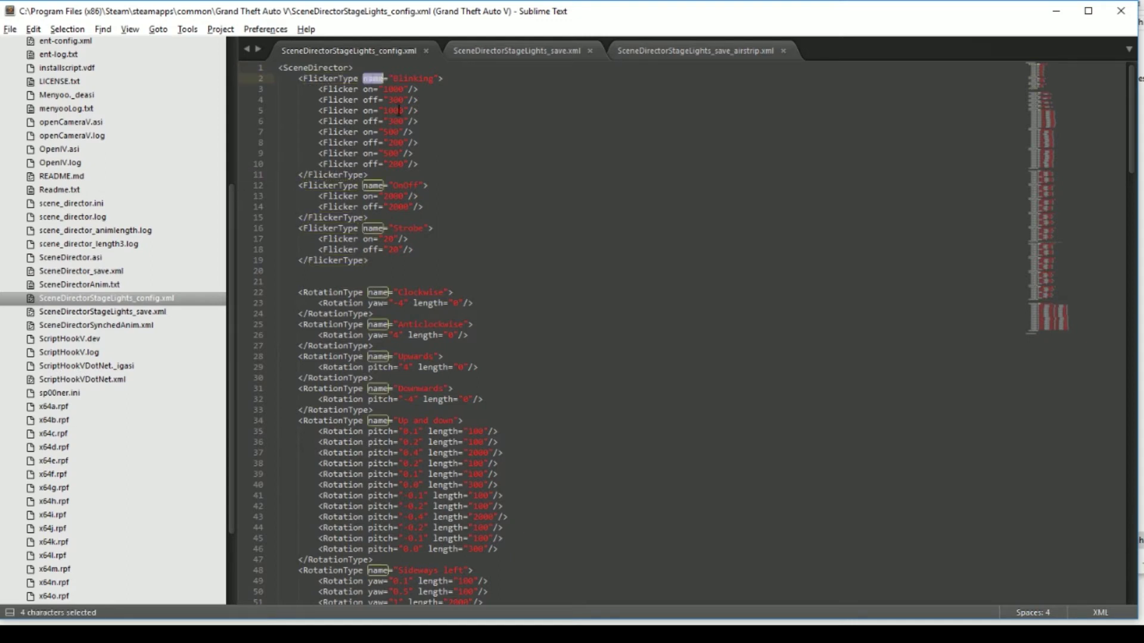
double_click(420, 78)
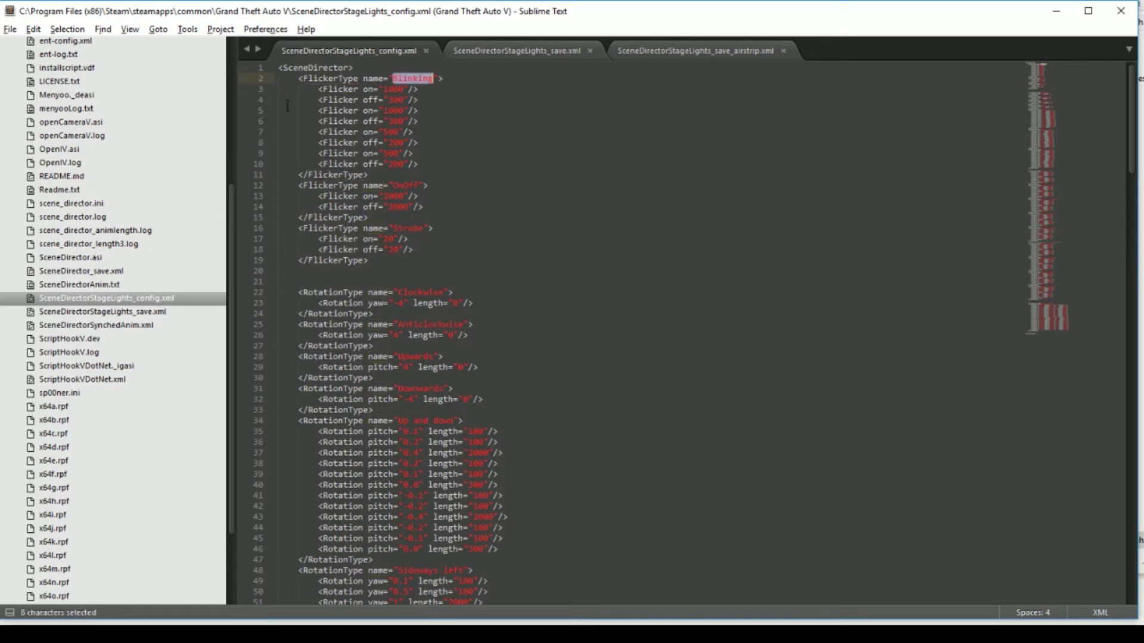
click(373, 100)
double_click(329, 78)
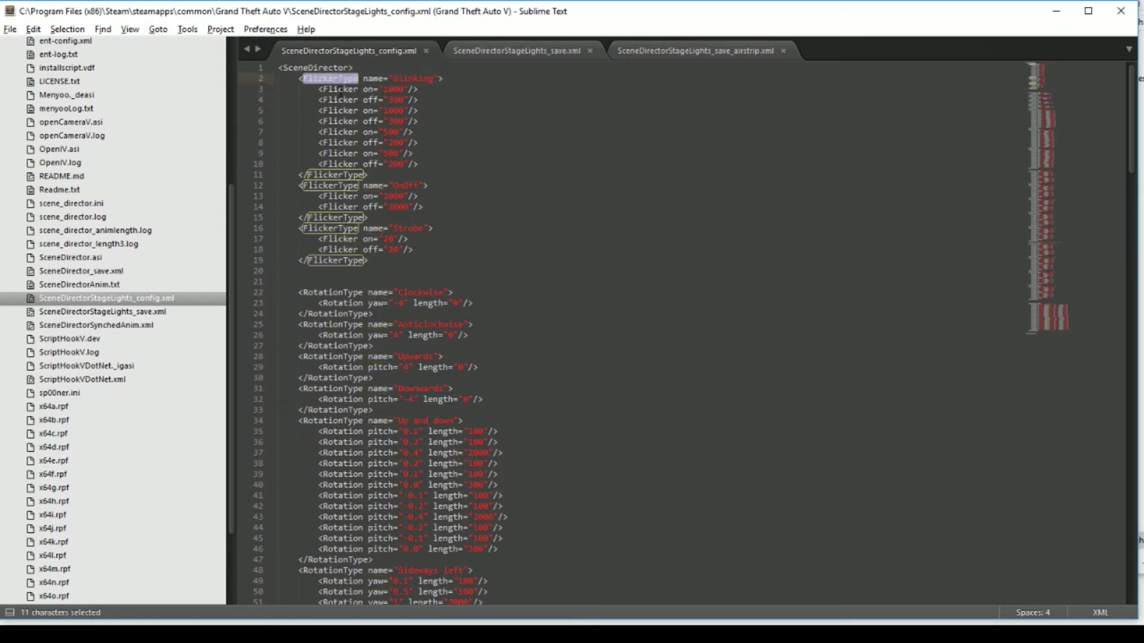
double_click(339, 89)
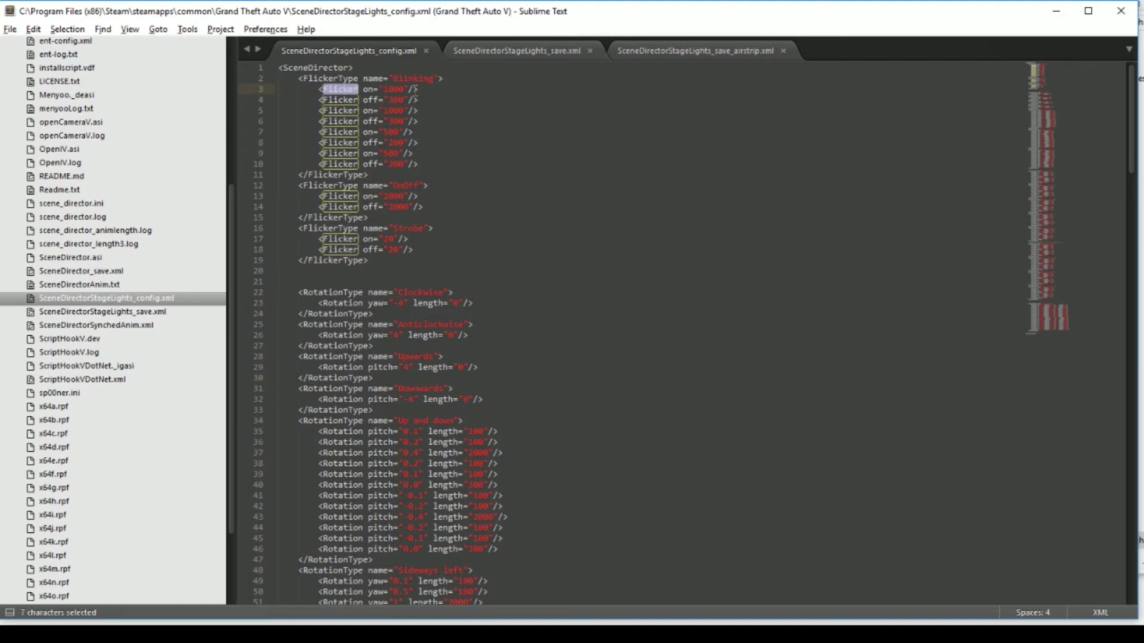
drag(407, 89, 412, 88)
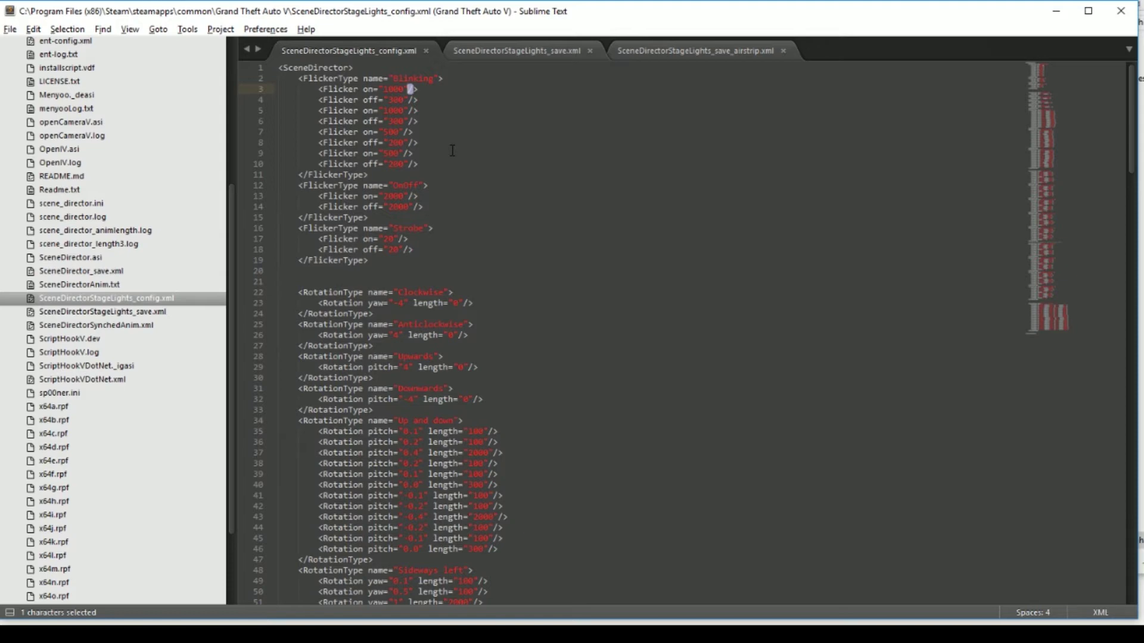
click(419, 89)
drag(419, 89, 409, 88)
double_click(412, 79)
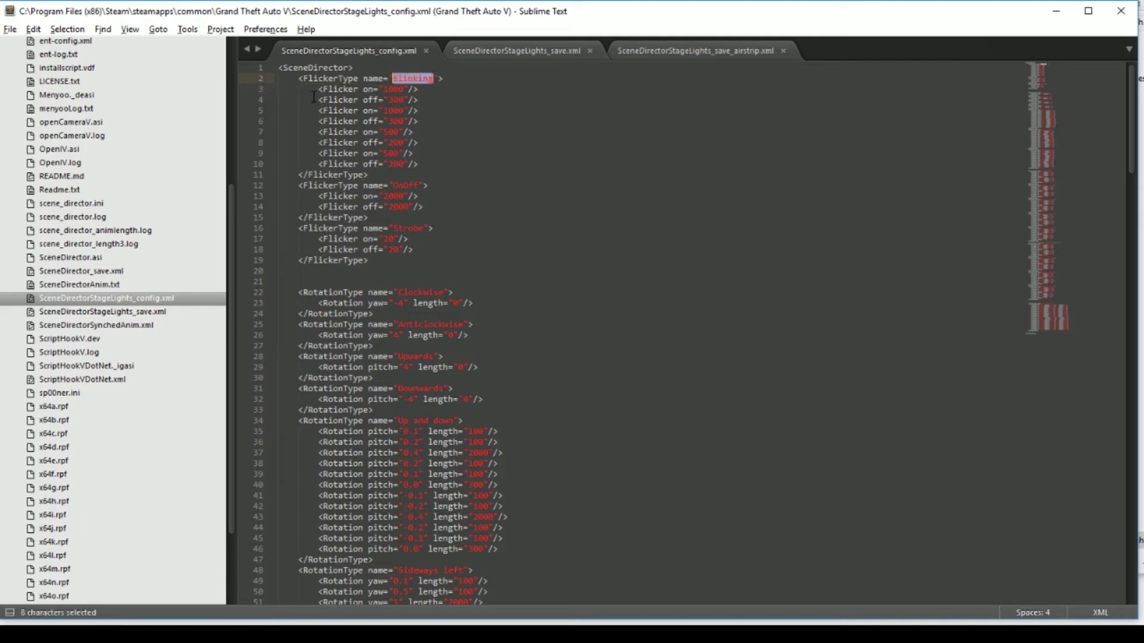
double_click(334, 90)
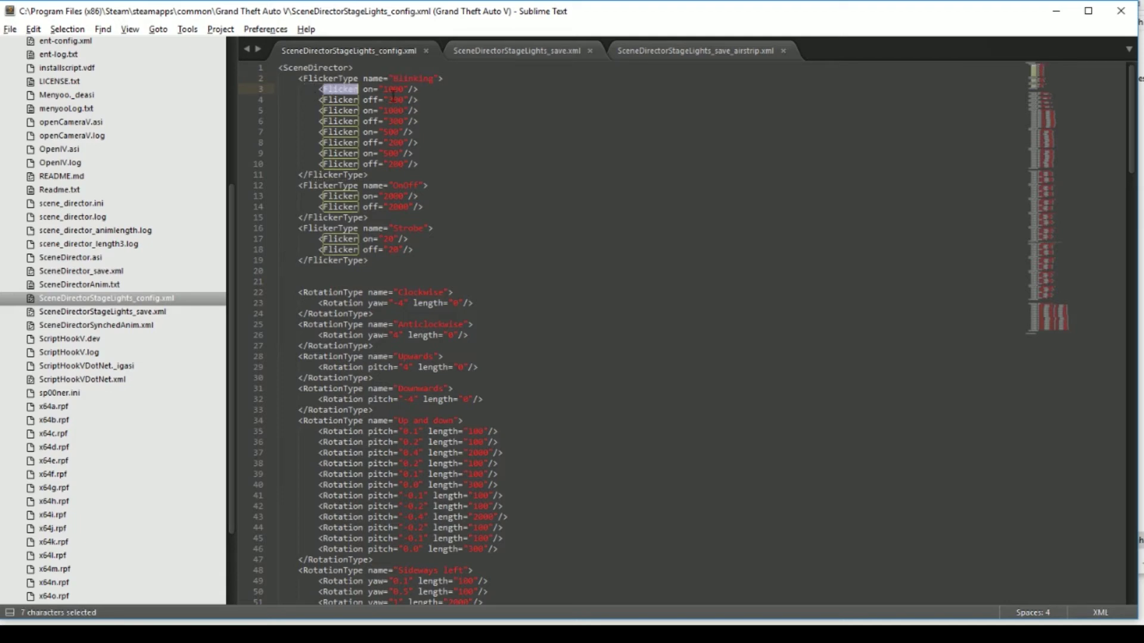
double_click(393, 90)
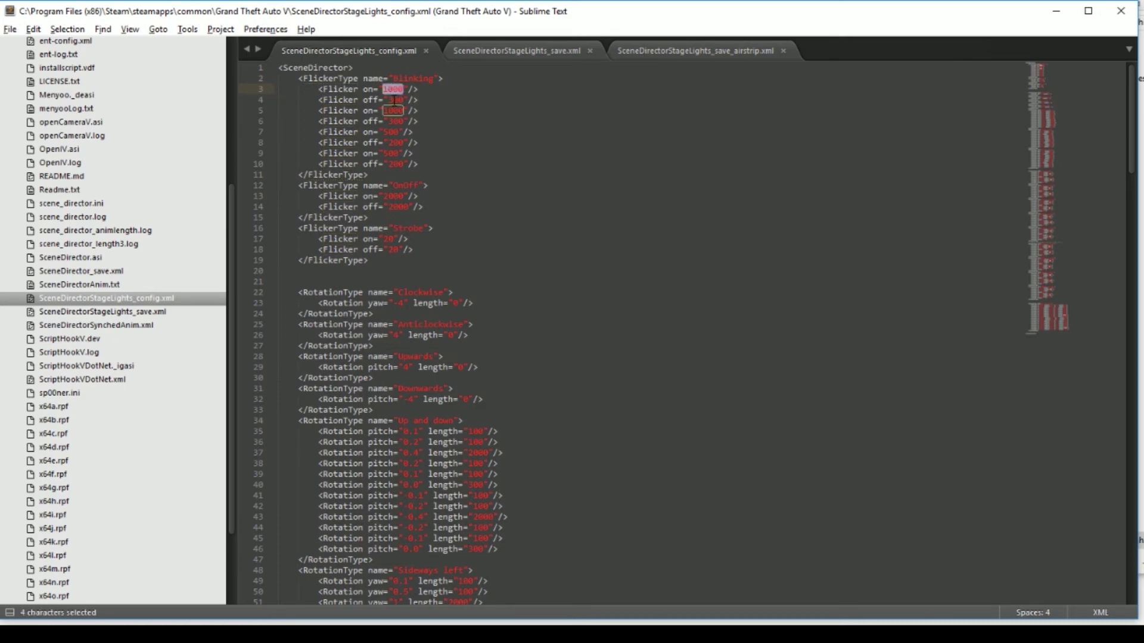
double_click(395, 99)
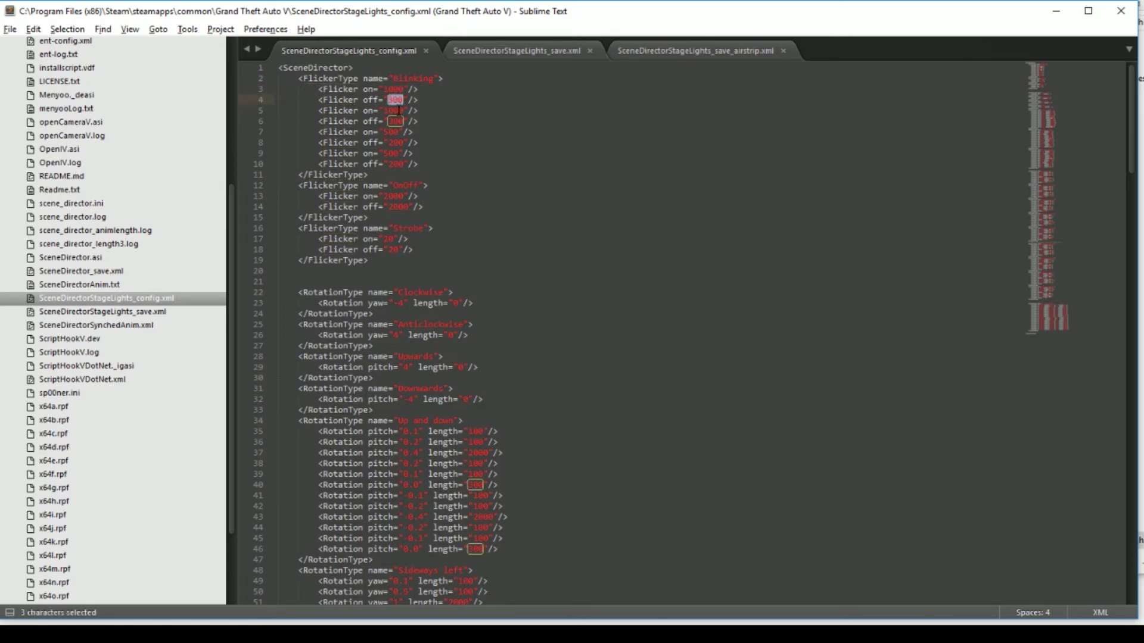
double_click(393, 110)
click(429, 164)
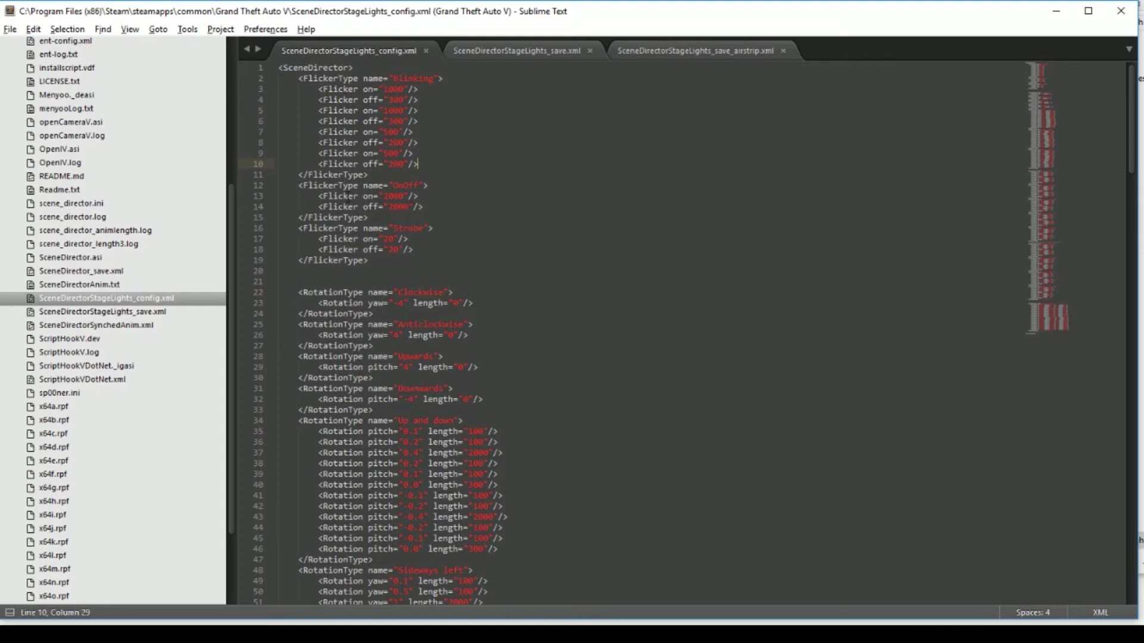
double_click(393, 196)
double_click(397, 207)
double_click(388, 239)
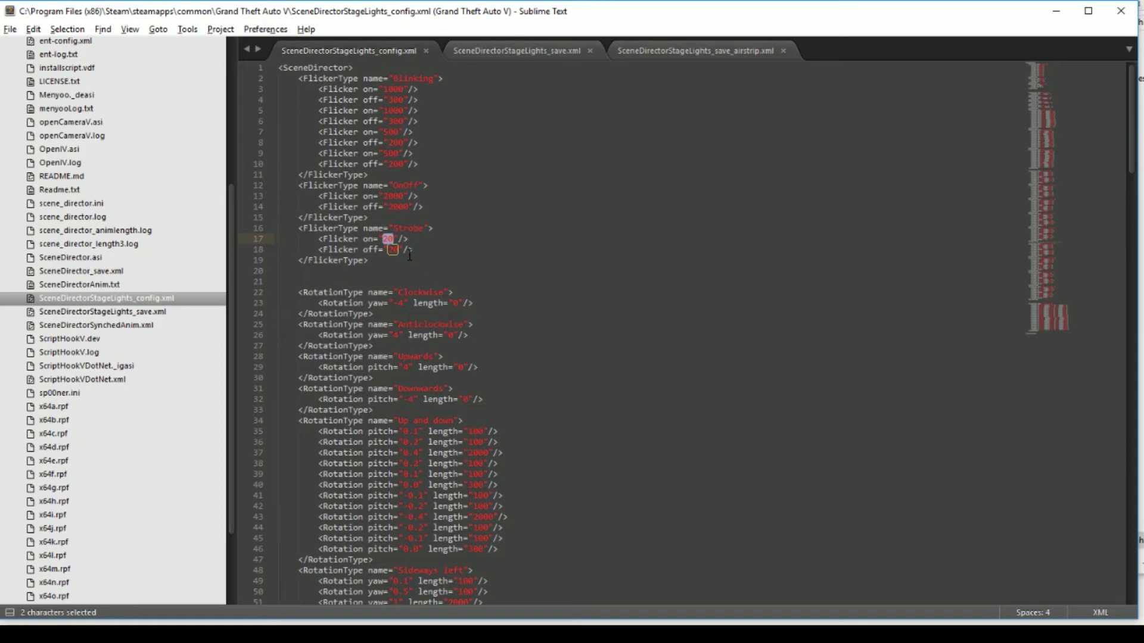
scroll(445, 241, down, 7)
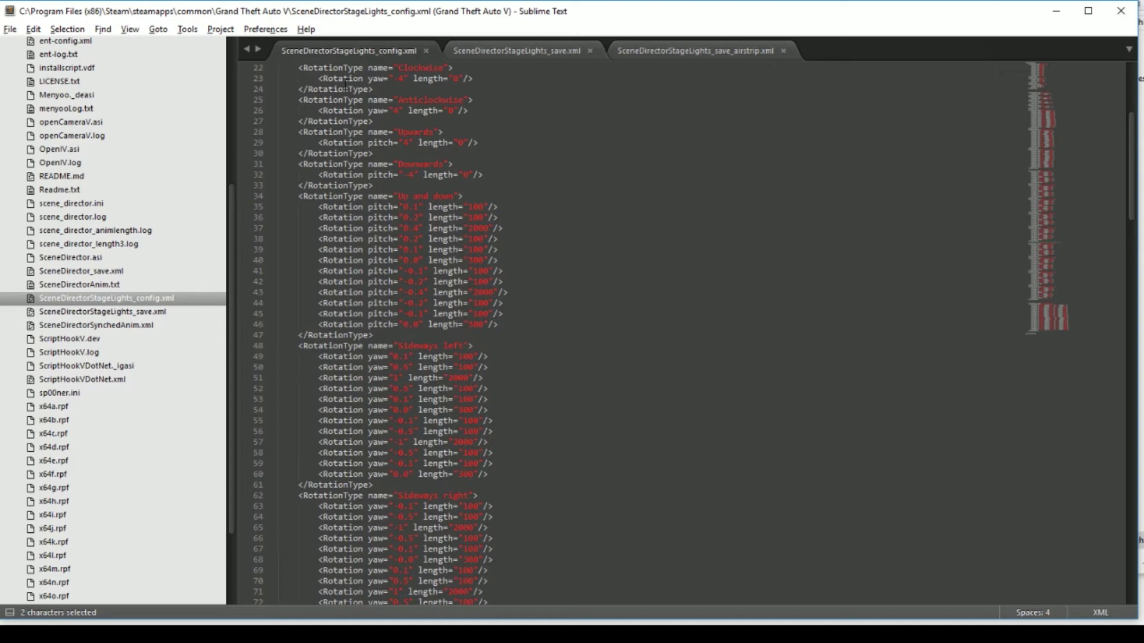
double_click(376, 78)
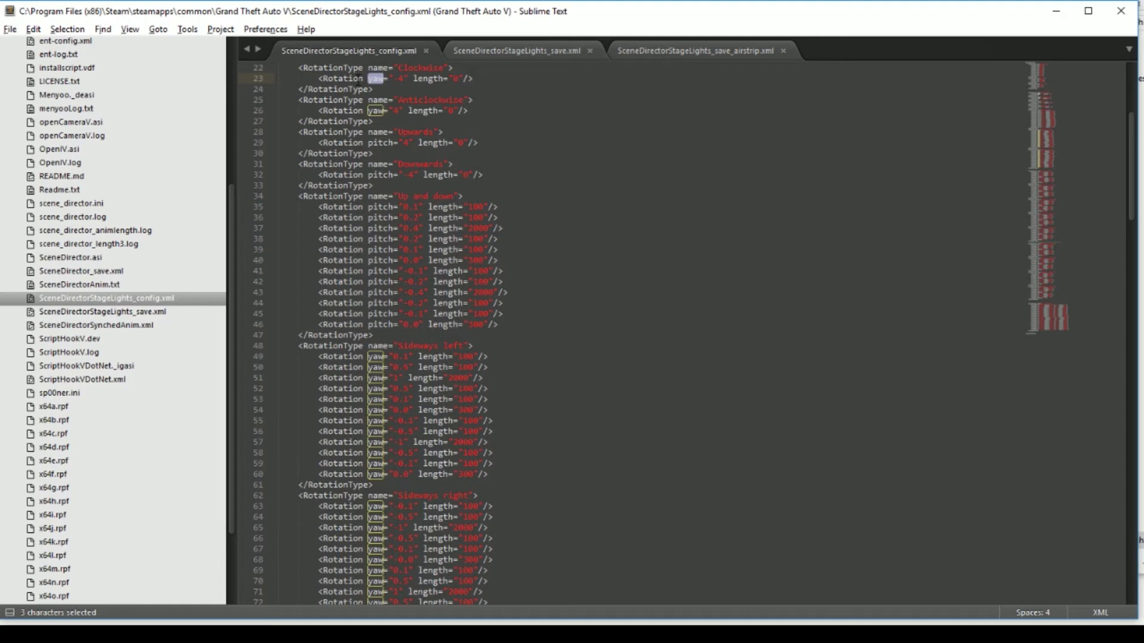
click(457, 78)
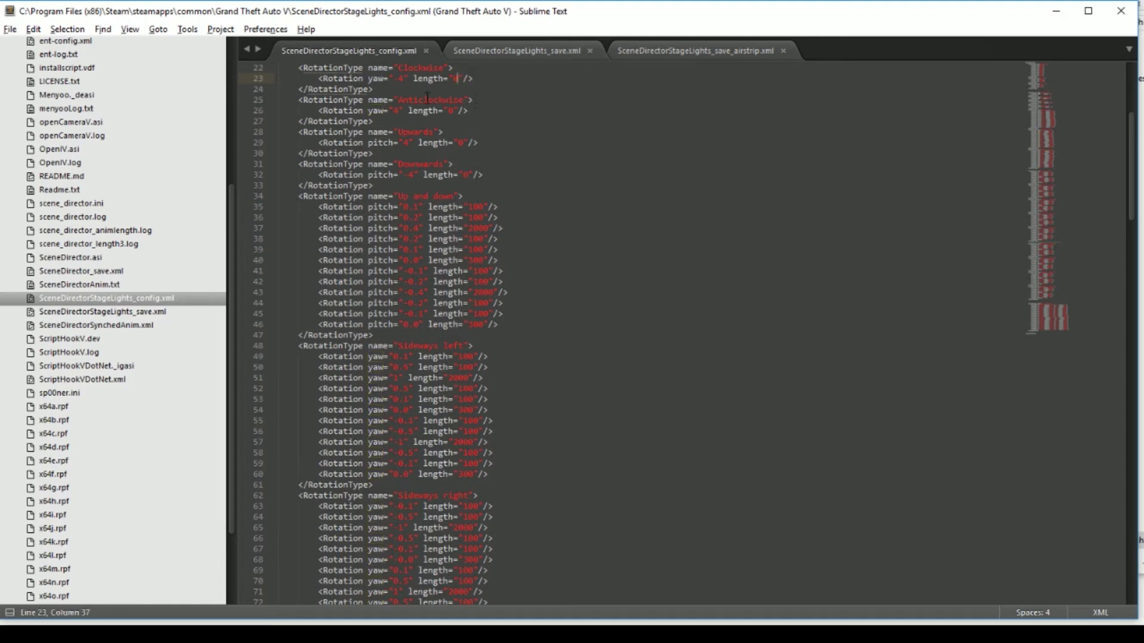
scroll(393, 137, down, 2)
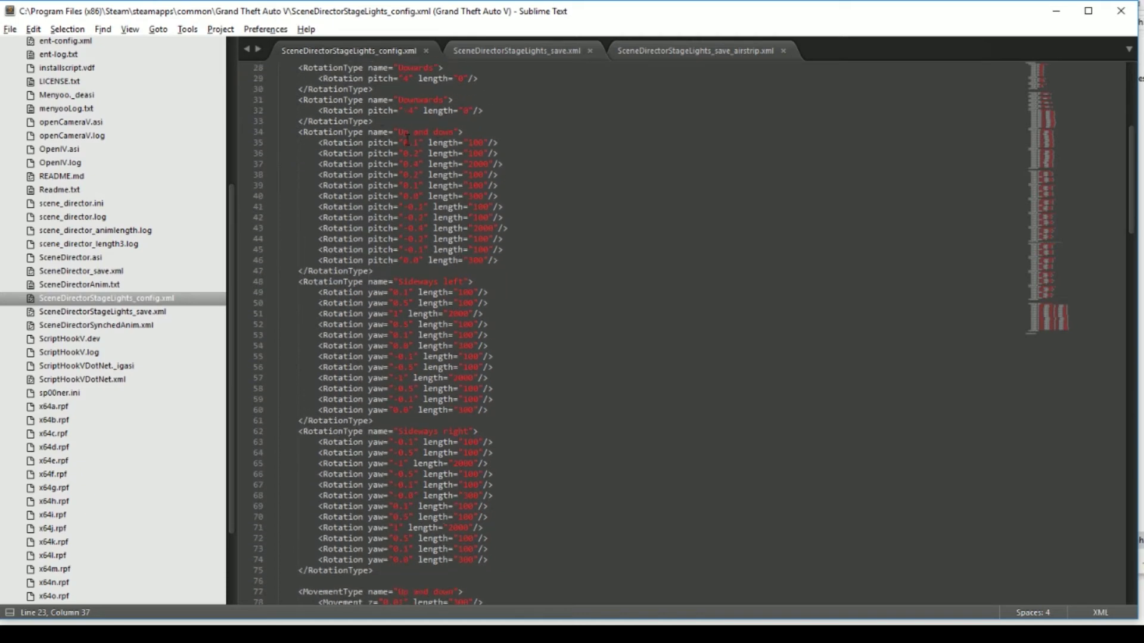
click(472, 132)
drag(508, 196, 231, 145)
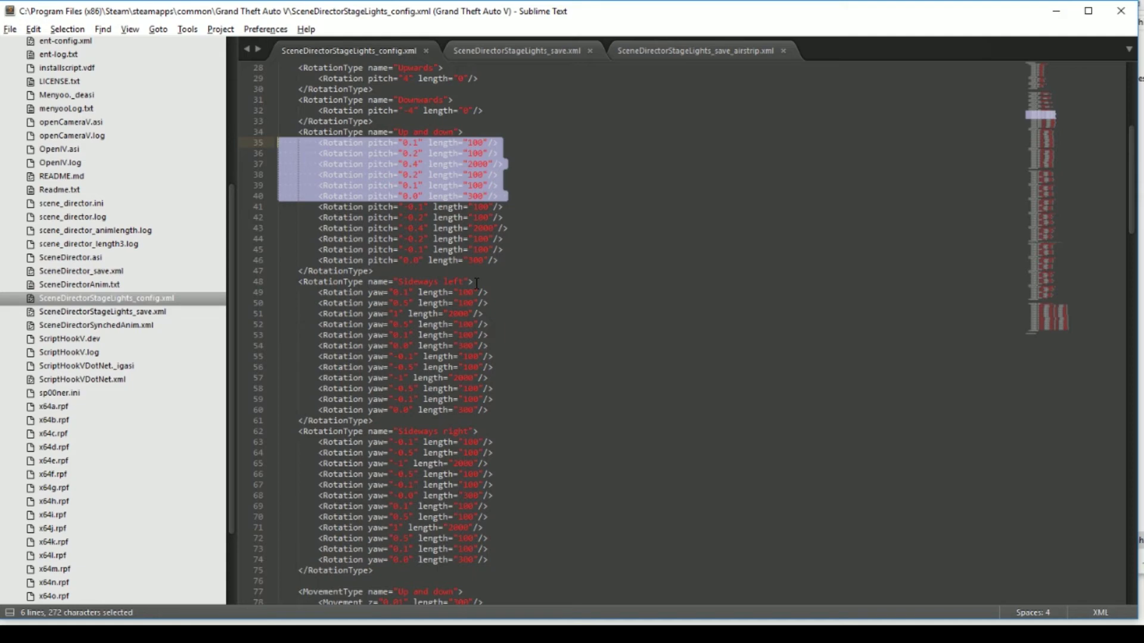
click(564, 334)
scroll(562, 332, down, 6)
scroll(403, 286, down, 7)
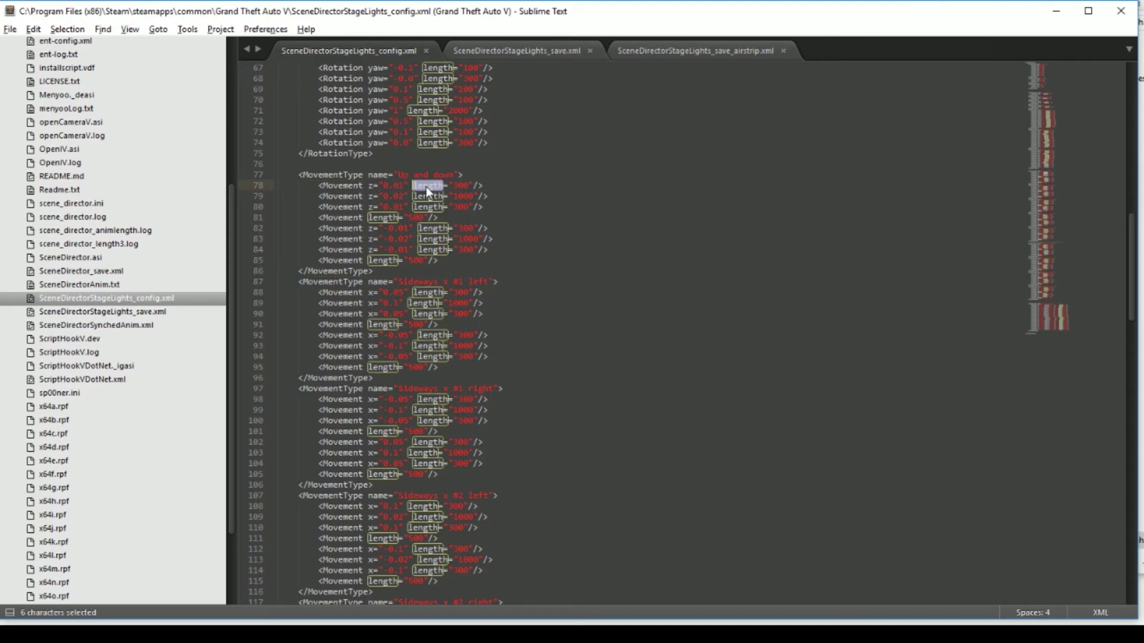
click(370, 230)
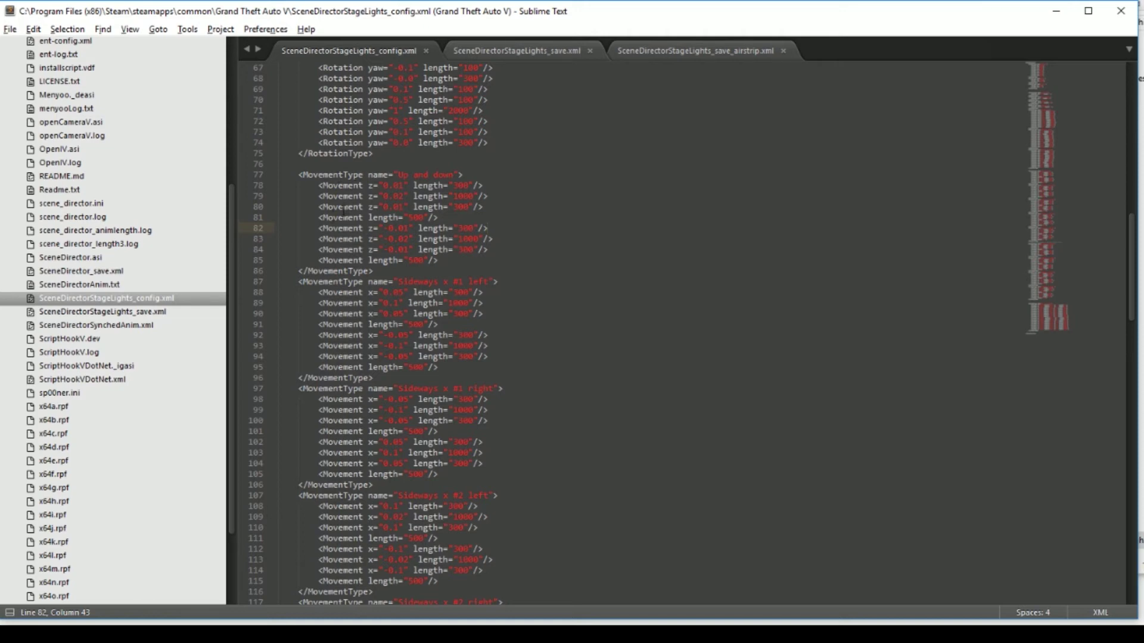
drag(446, 219, 317, 219)
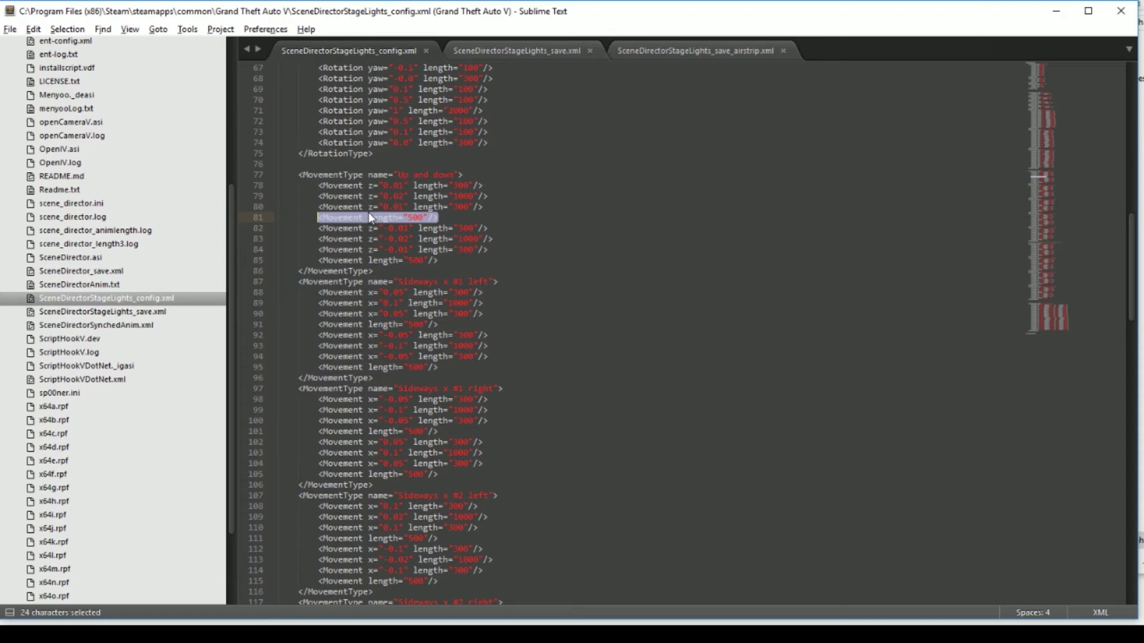
scroll(369, 212, down, 15)
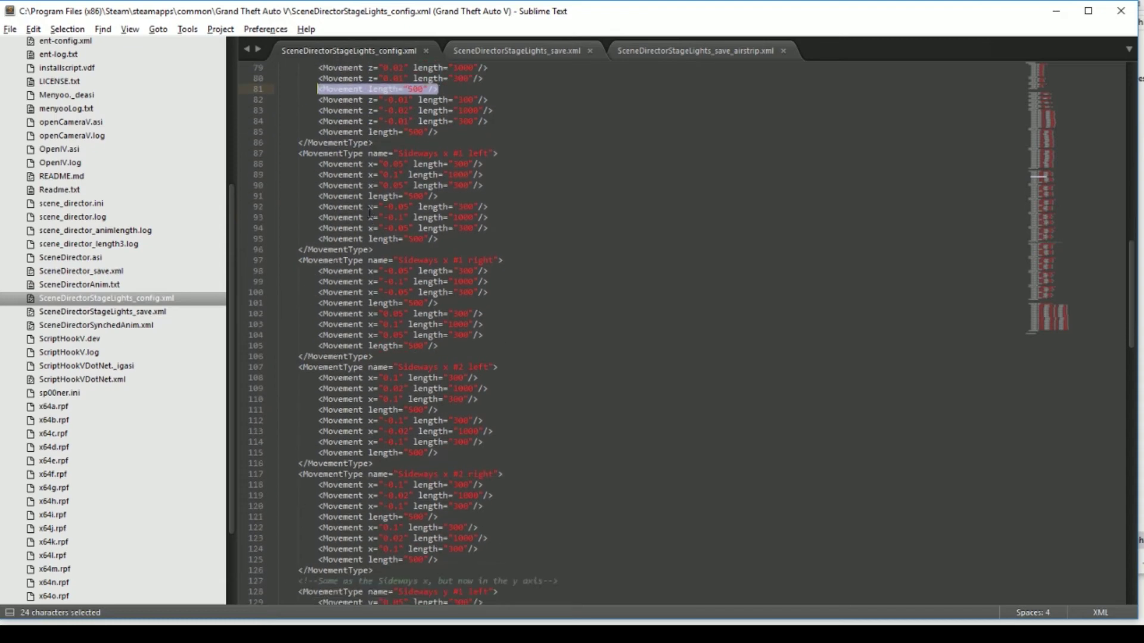
Highlight the xyRatio attributes on lines 171 and 174, then switch to SceneDirectorStageLights_save.xml
scroll(370, 212, down, 11)
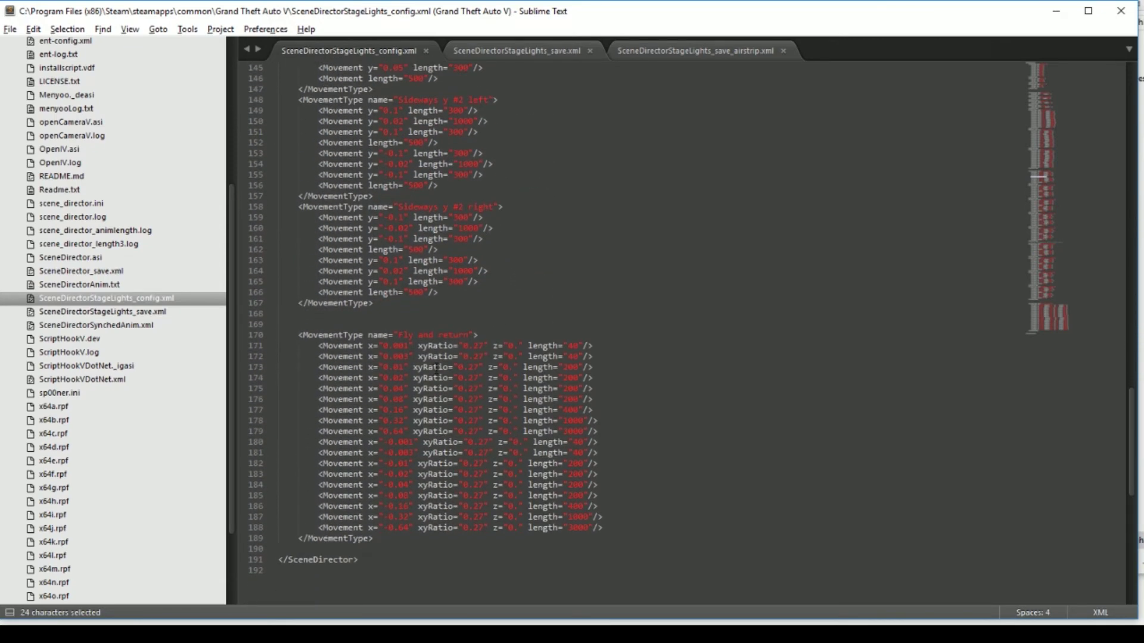
double_click(435, 348)
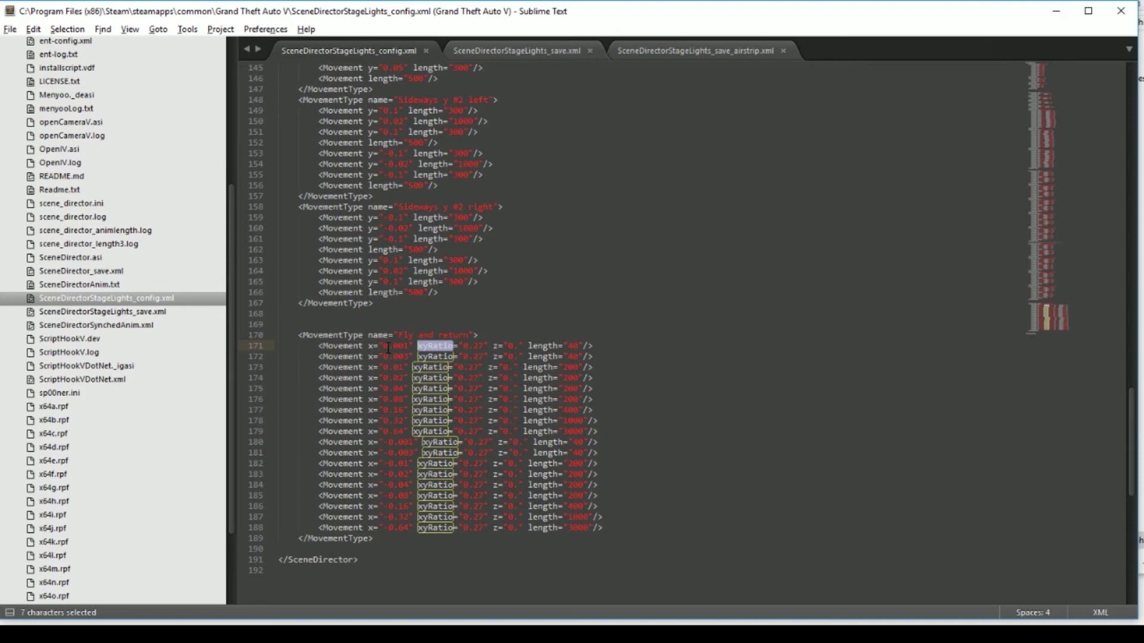
click(427, 378)
double_click(427, 378)
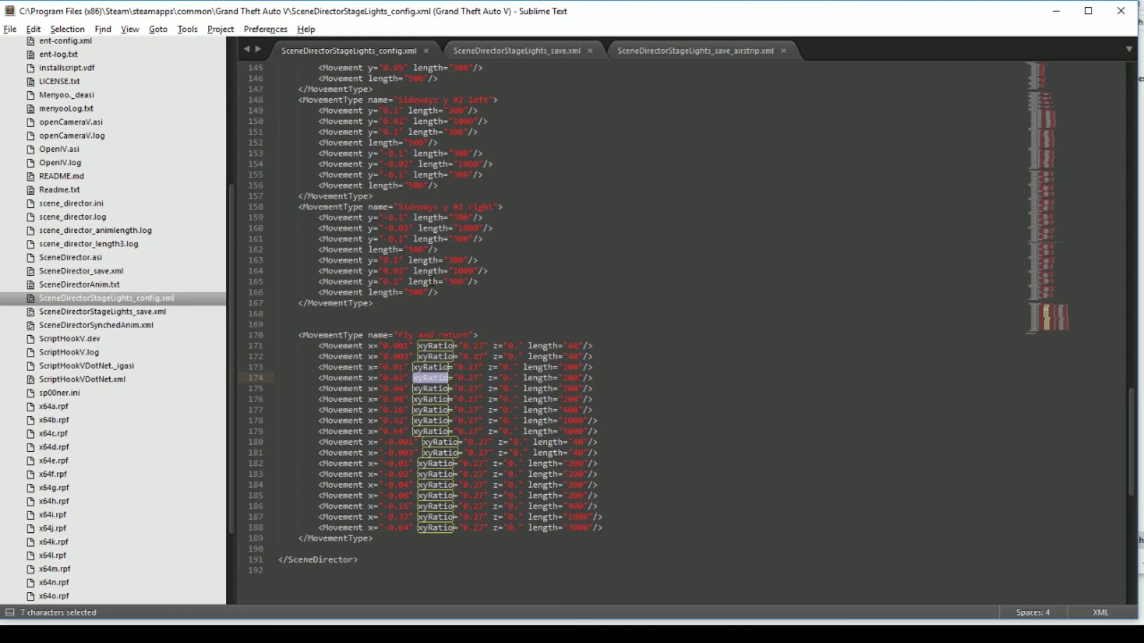
click(513, 50)
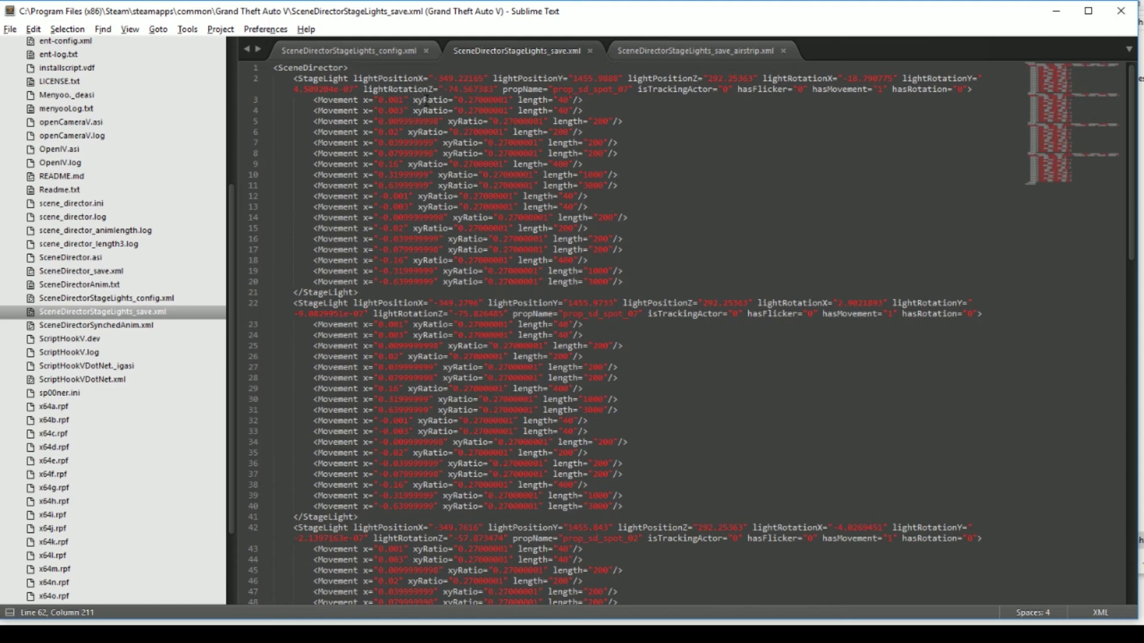
Compare the config and save files, highlight the repeated decimal value, then open SceneDirectorStageLights_save_airstrip.xml
click(357, 48)
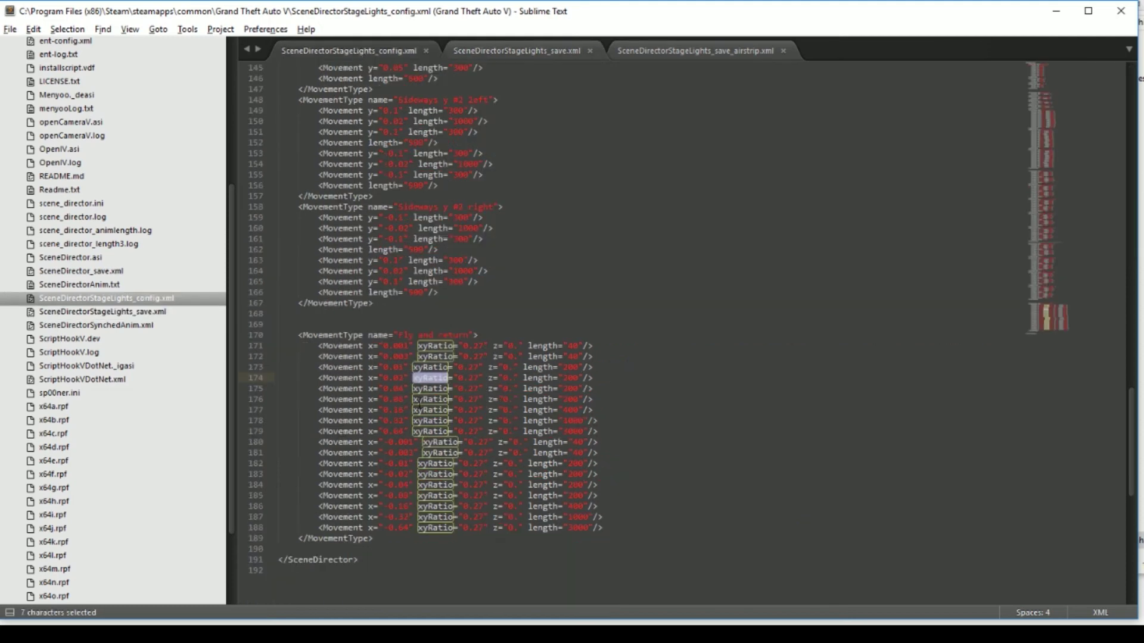
click(483, 51)
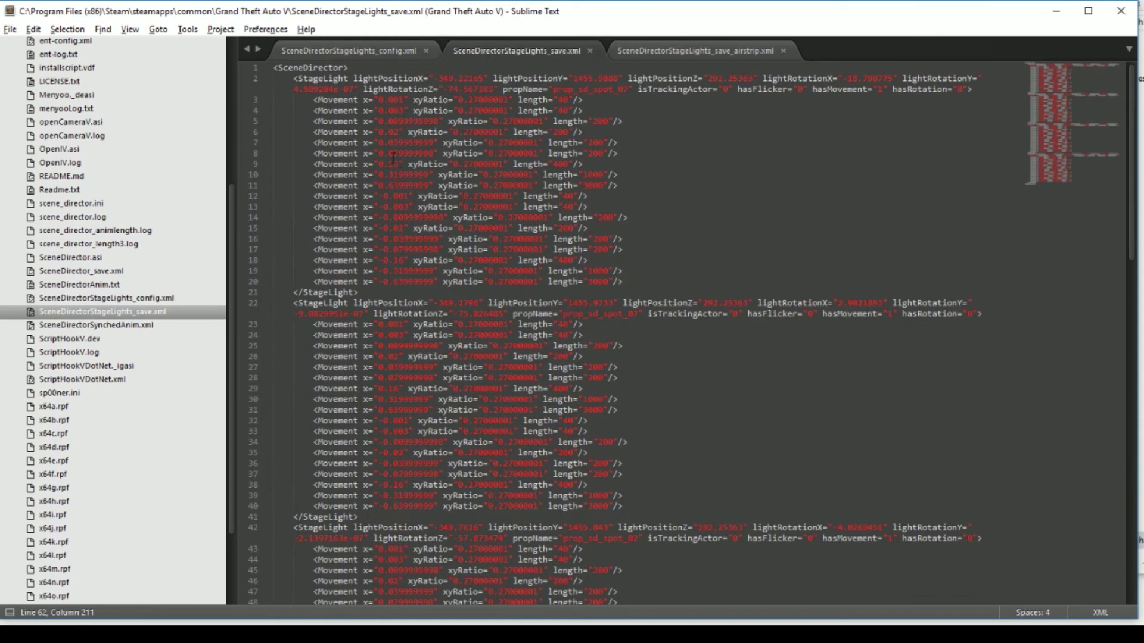
double_click(406, 122)
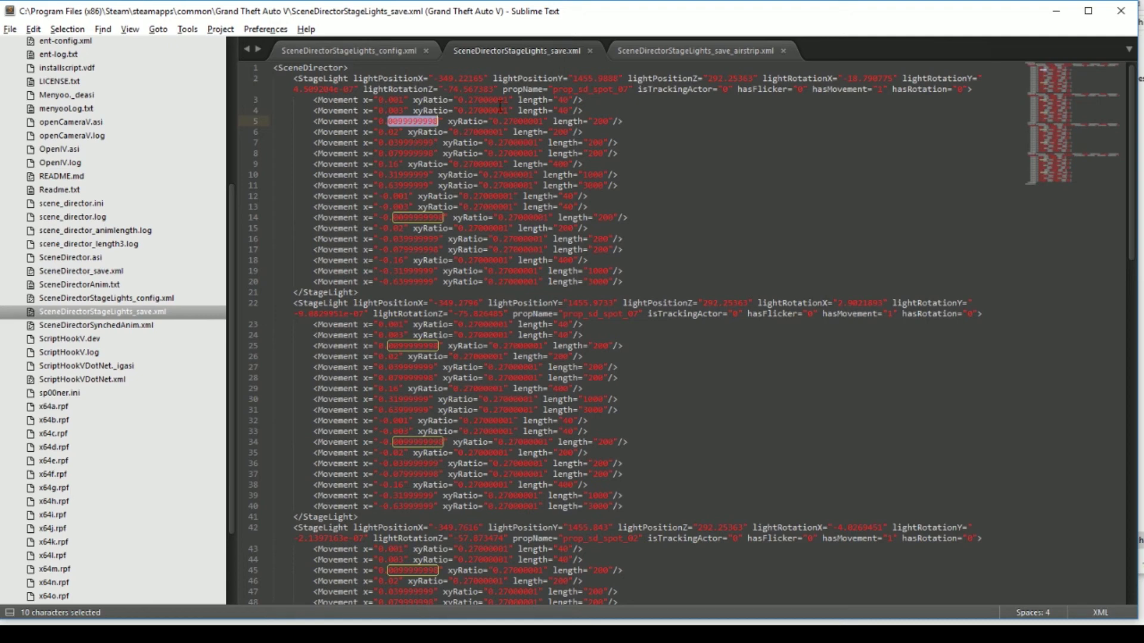
click(695, 48)
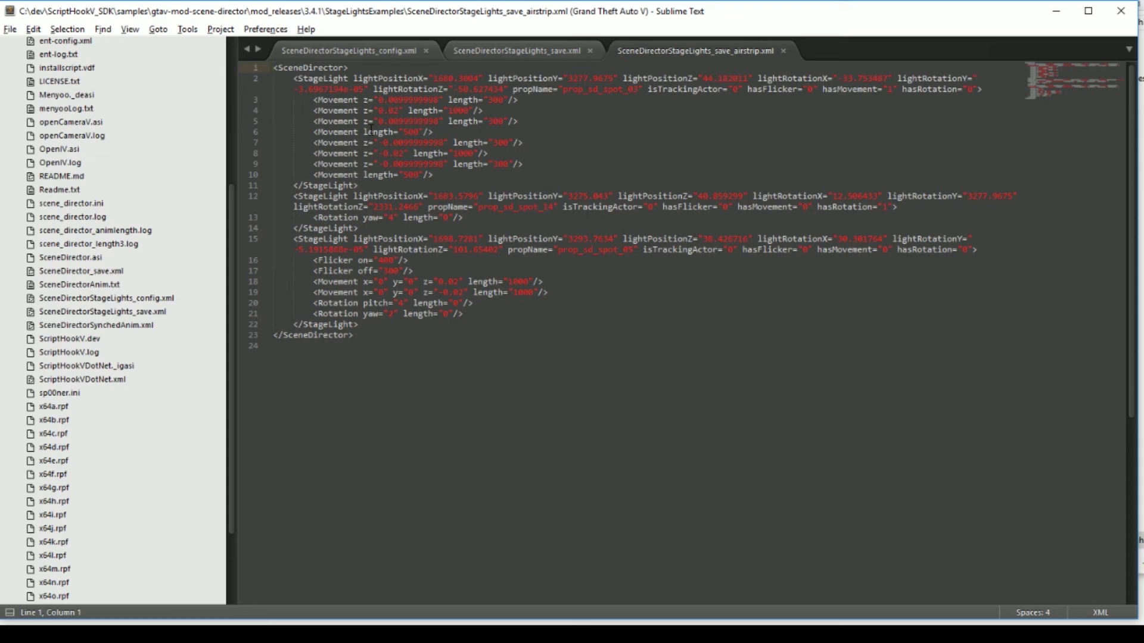
double_click(320, 80)
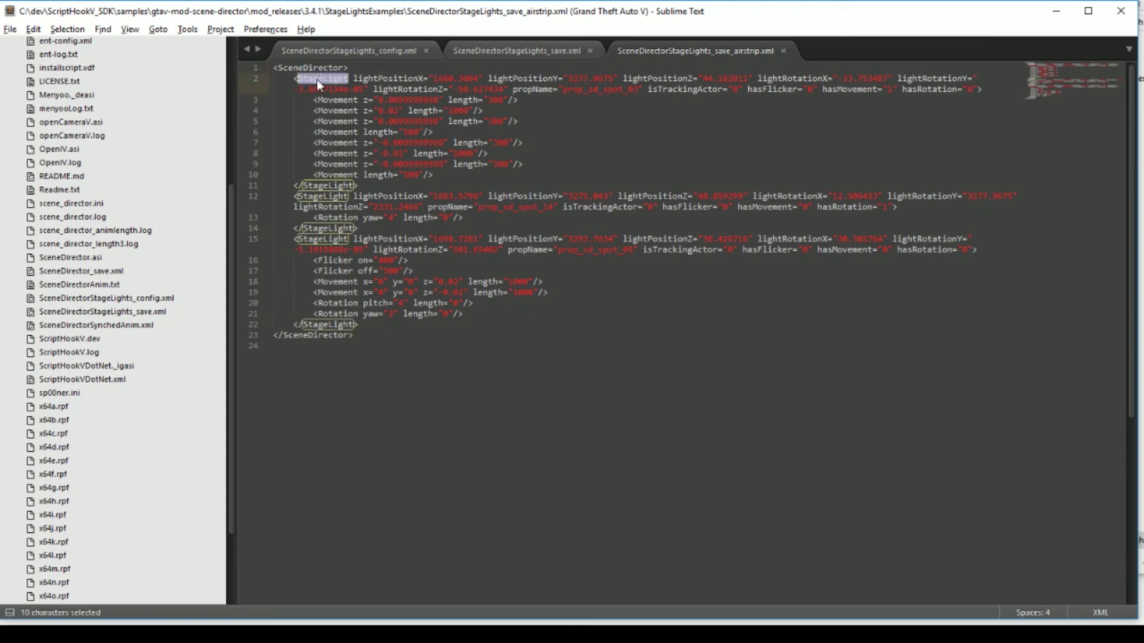
double_click(387, 78)
double_click(522, 78)
double_click(655, 78)
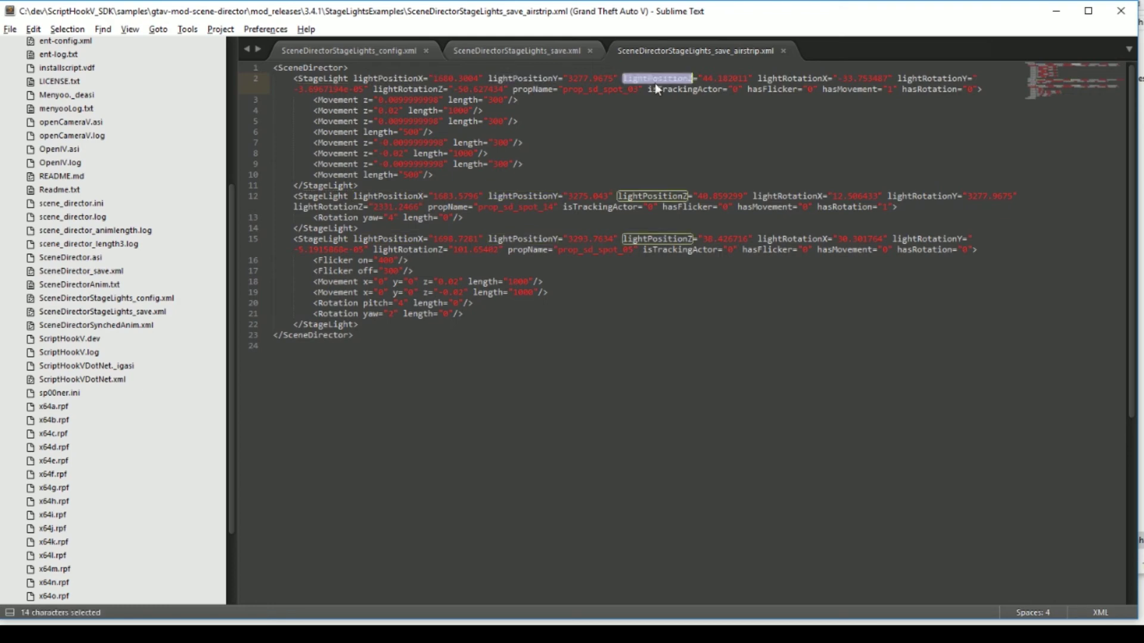
double_click(798, 79)
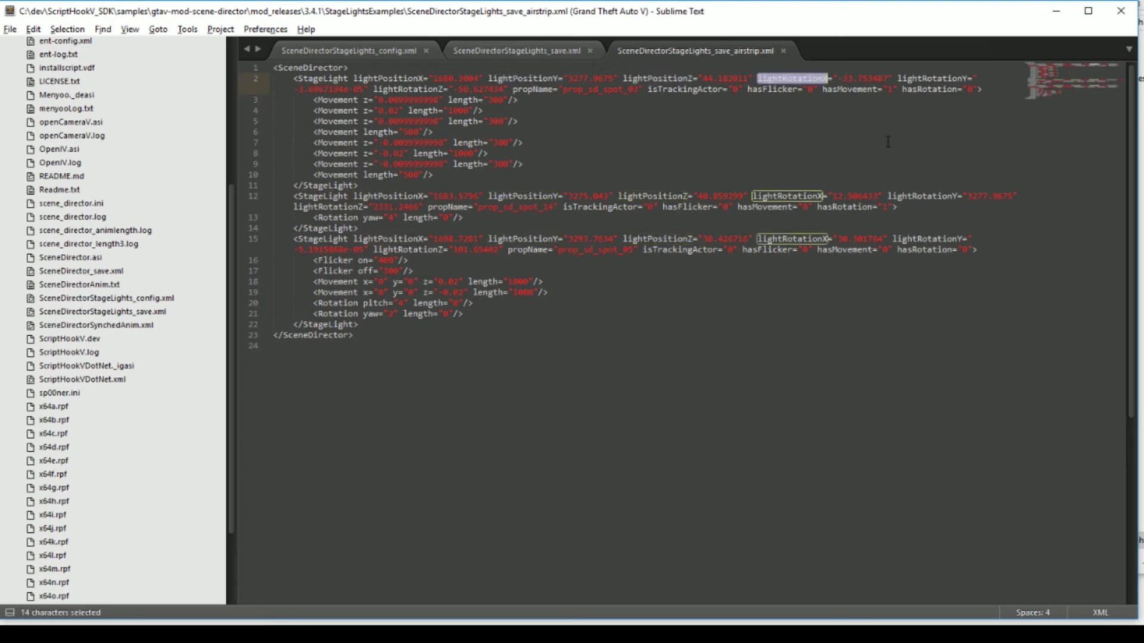
double_click(930, 78)
double_click(421, 89)
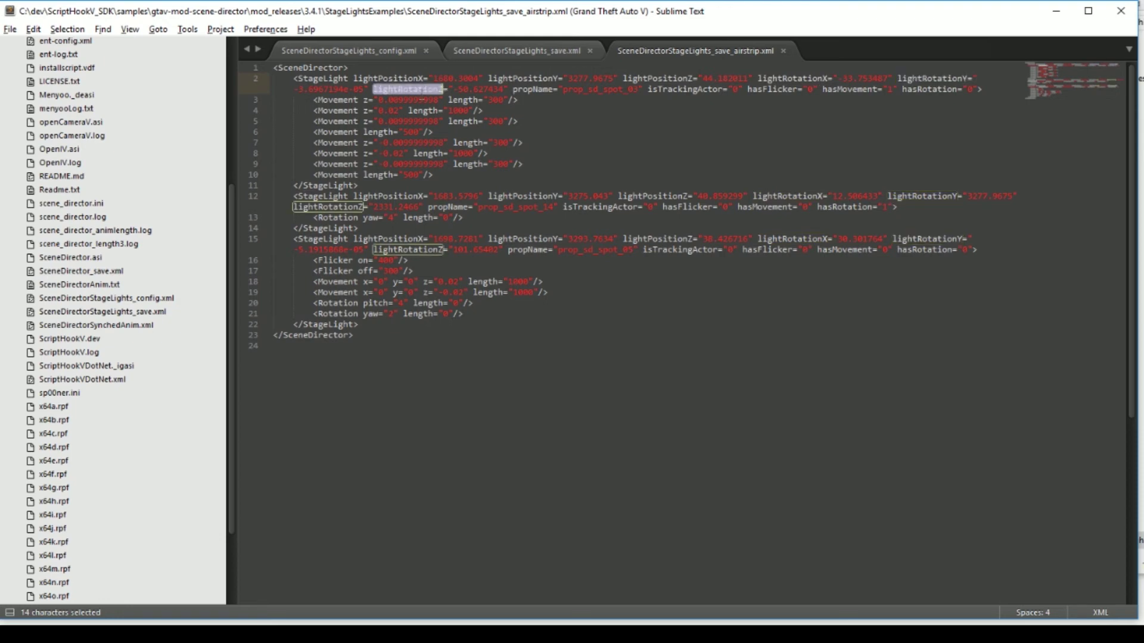
double_click(947, 78)
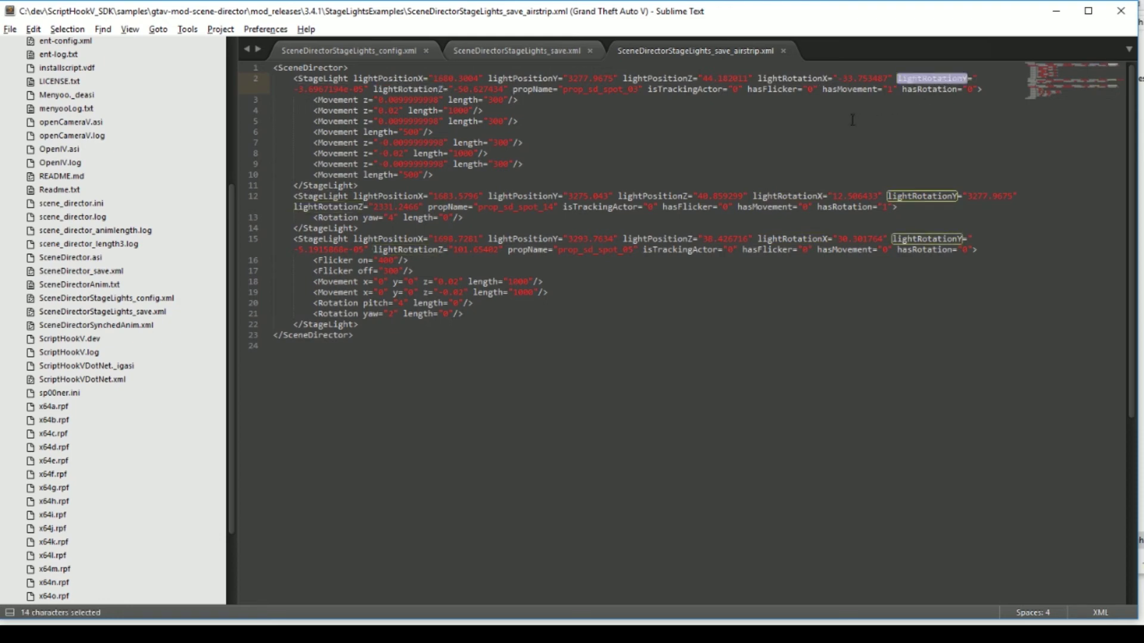
double_click(536, 89)
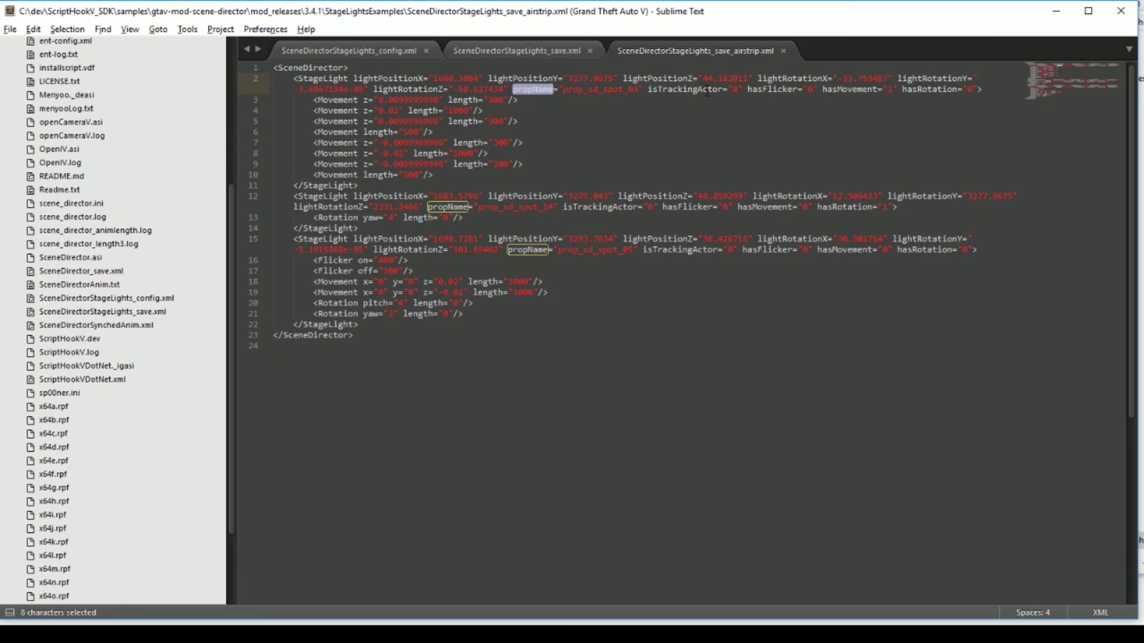
double_click(673, 90)
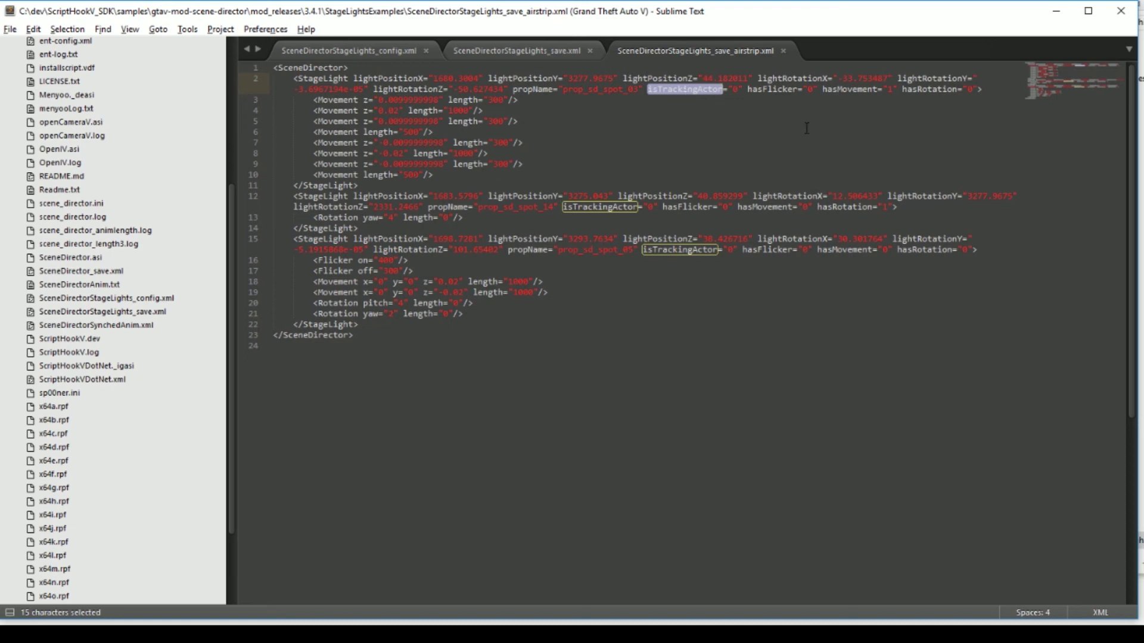
double_click(771, 89)
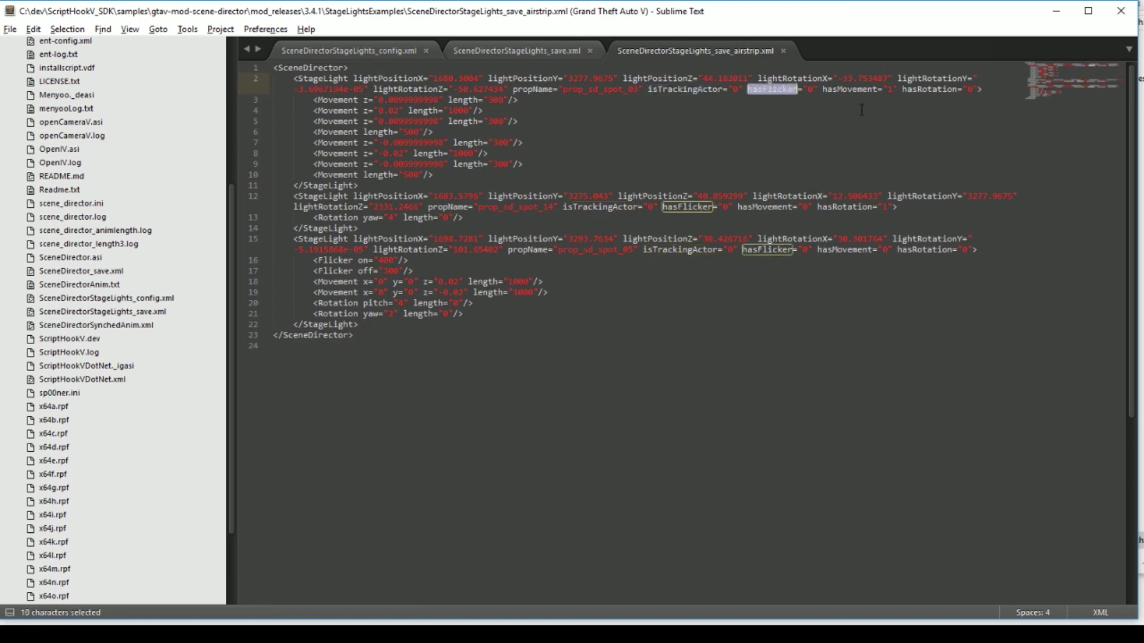
double_click(852, 90)
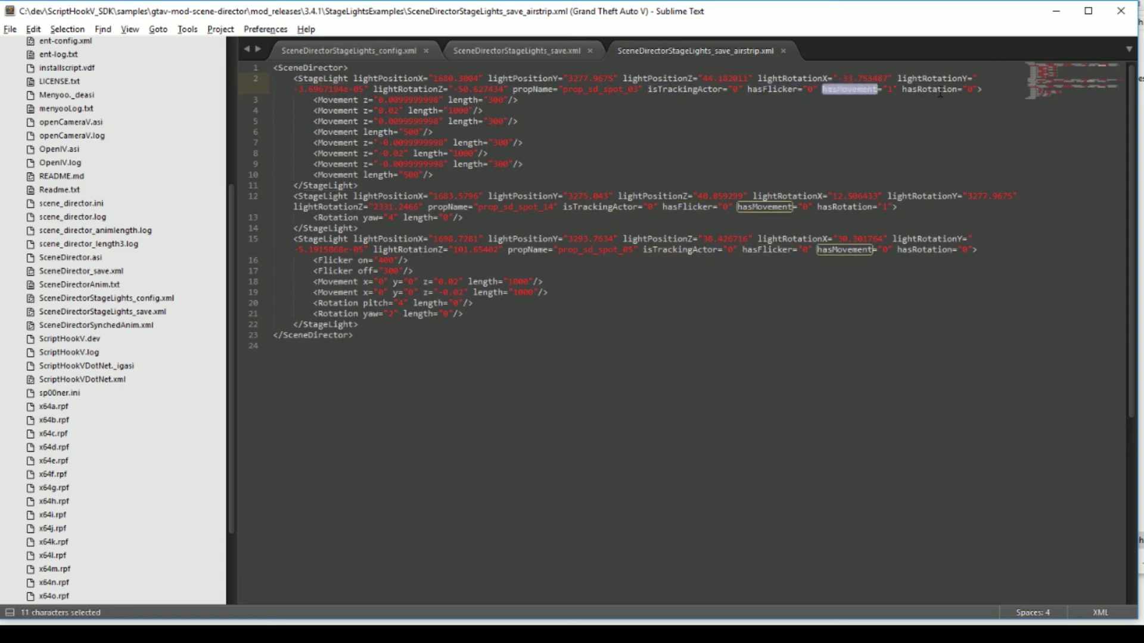
double_click(938, 90)
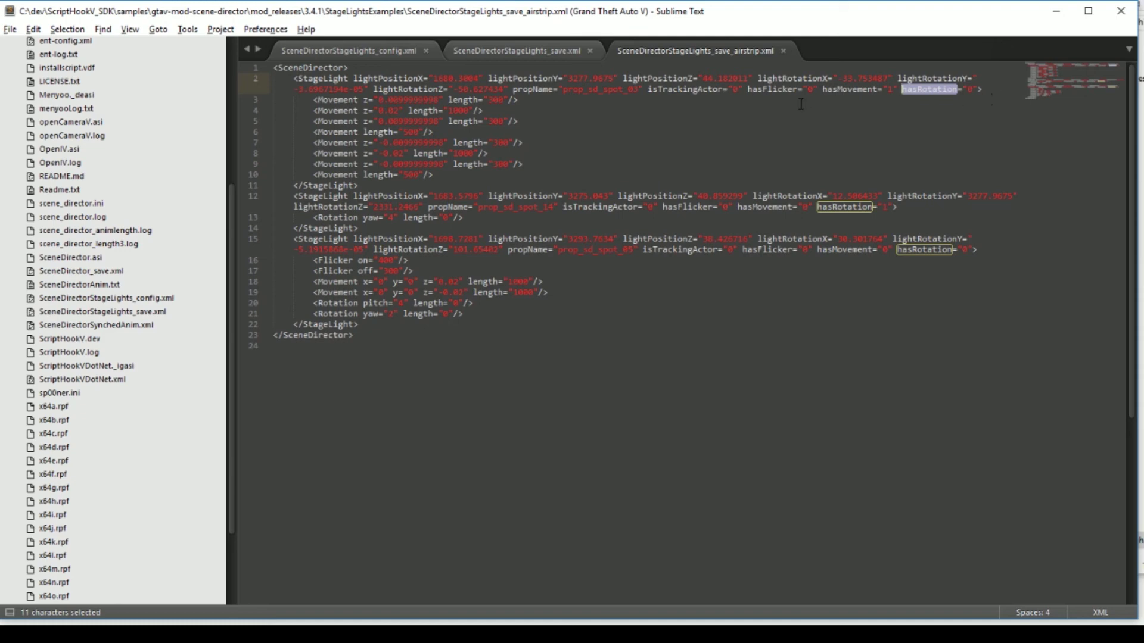
double_click(867, 91)
drag(880, 89, 891, 90)
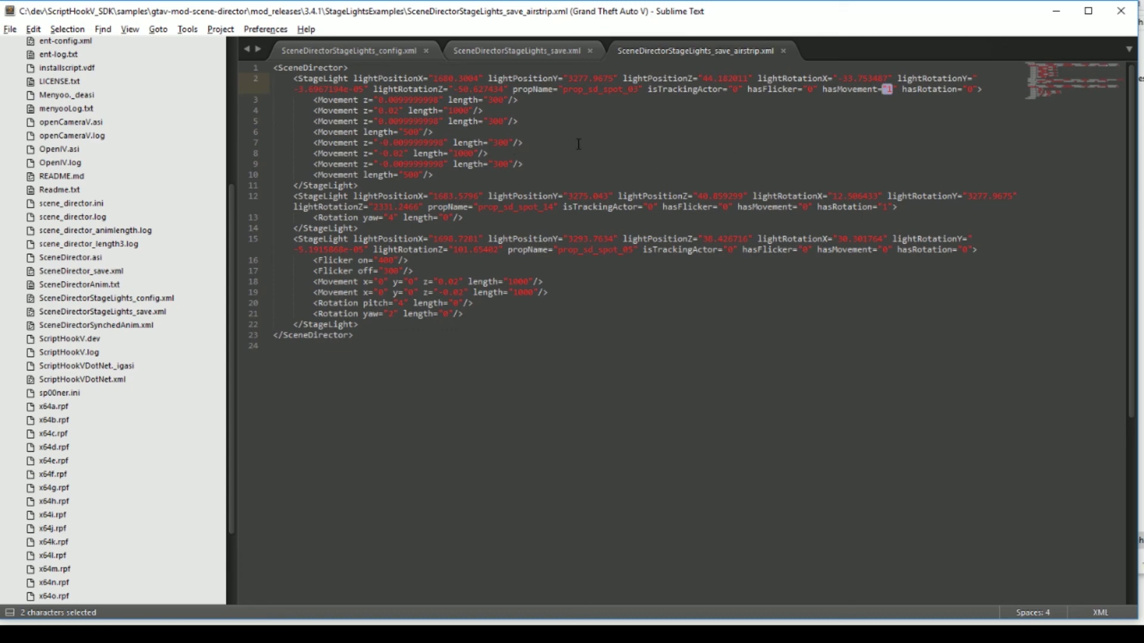
scroll(817, 185, down, 1)
scroll(856, 87, up, 1)
double_click(884, 206)
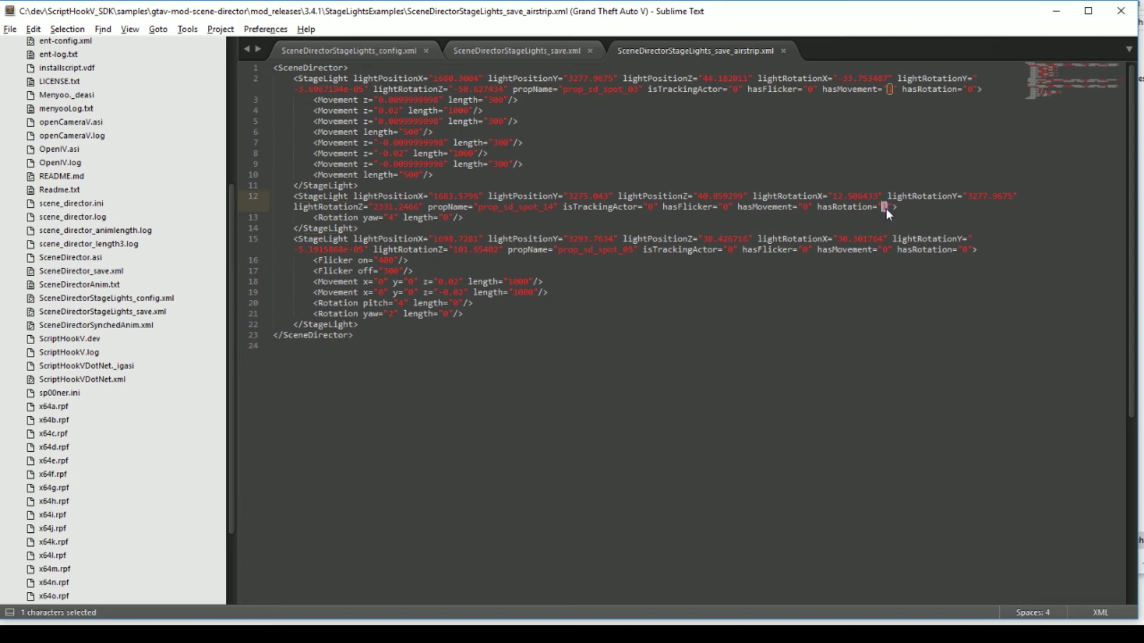
double_click(923, 249)
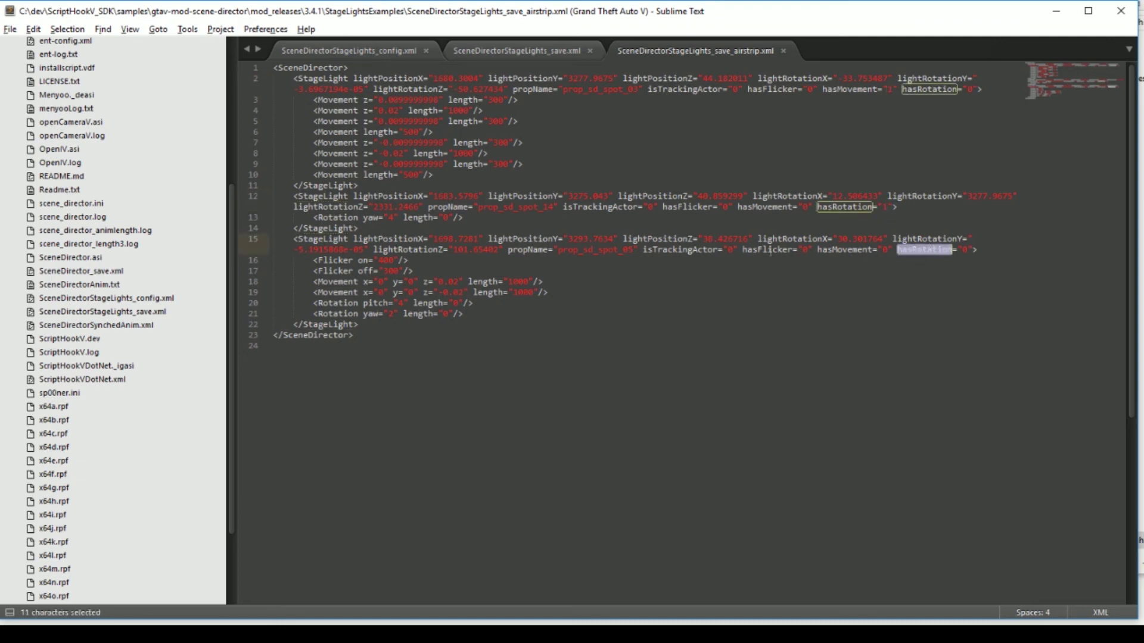
click(767, 250)
double_click(843, 251)
click(912, 250)
drag(485, 314, 266, 263)
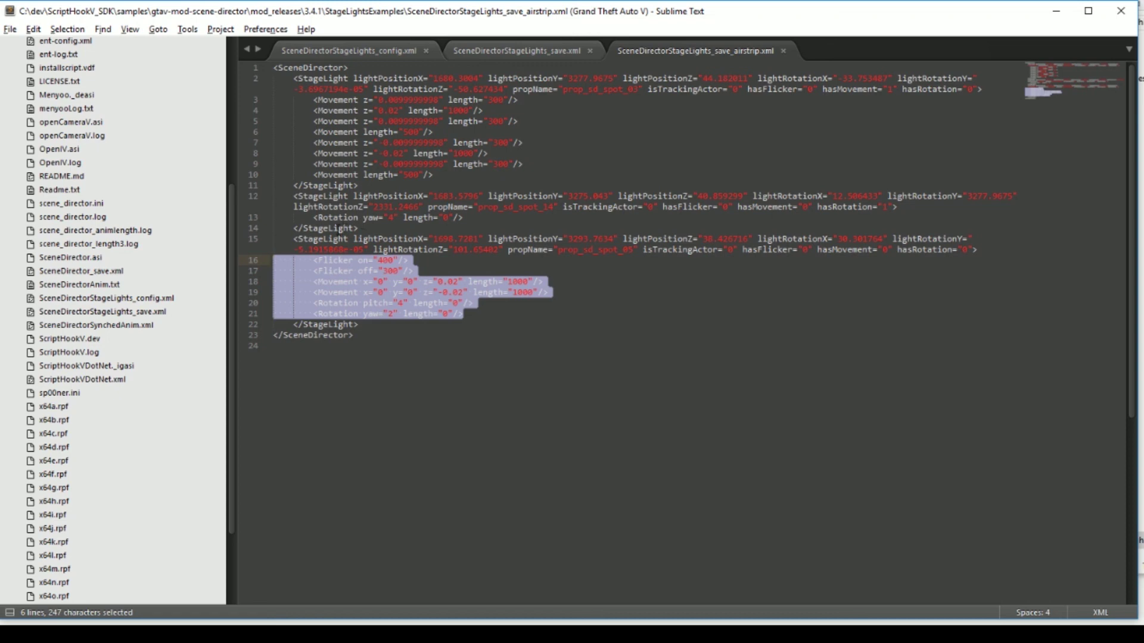
Back in the game, load the four saved stage lights into the tunnel, then clear them
key(alt+Tab)
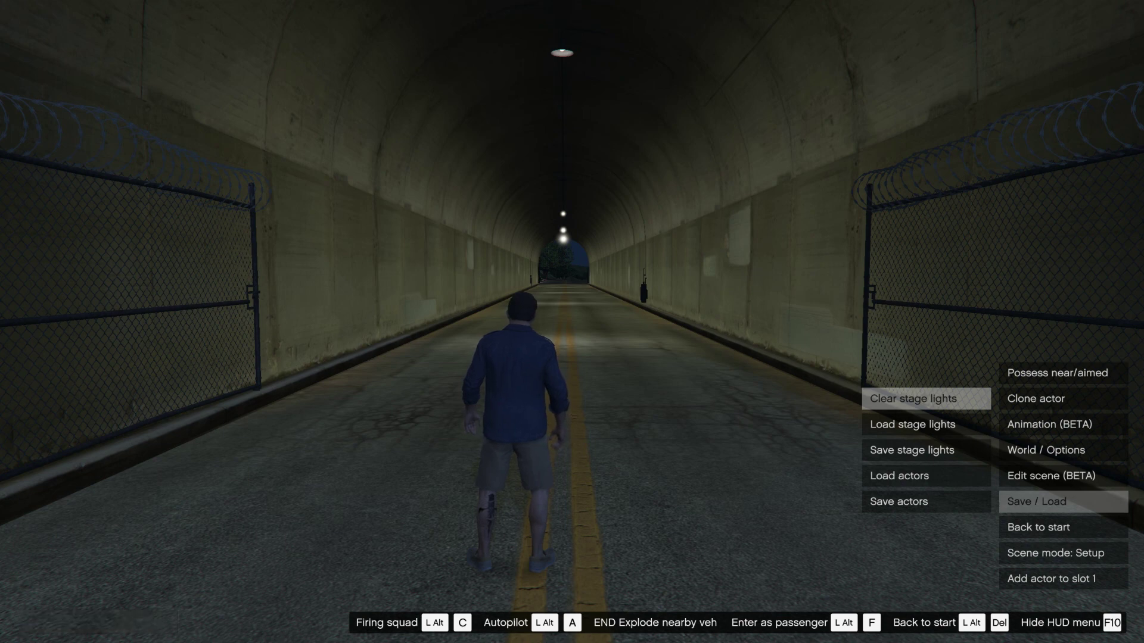
key(Down)
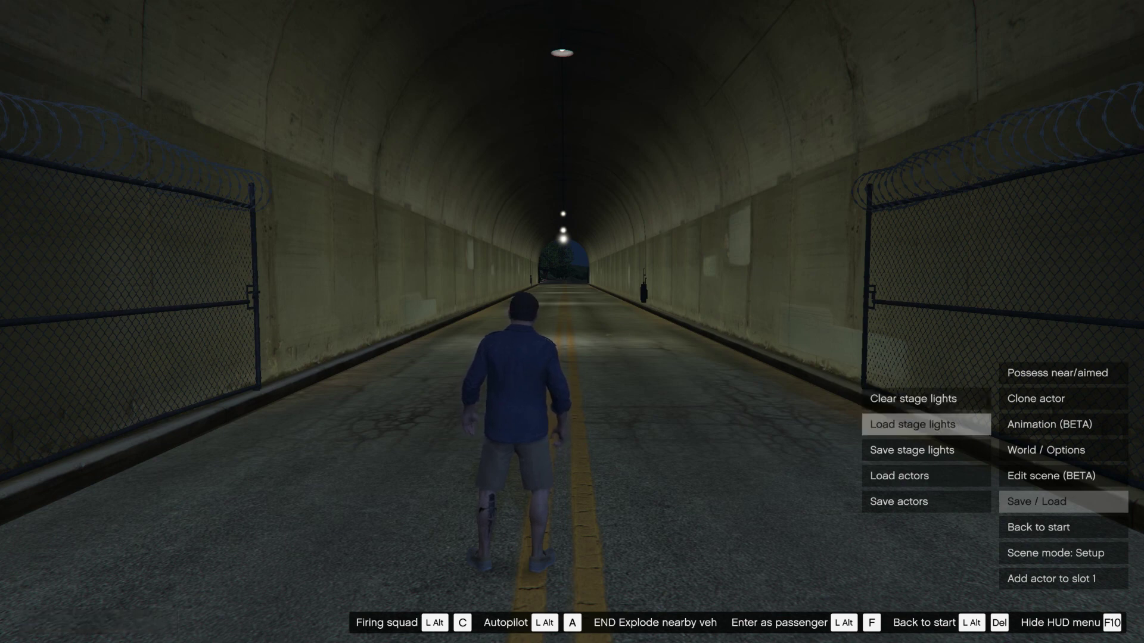
key(Return)
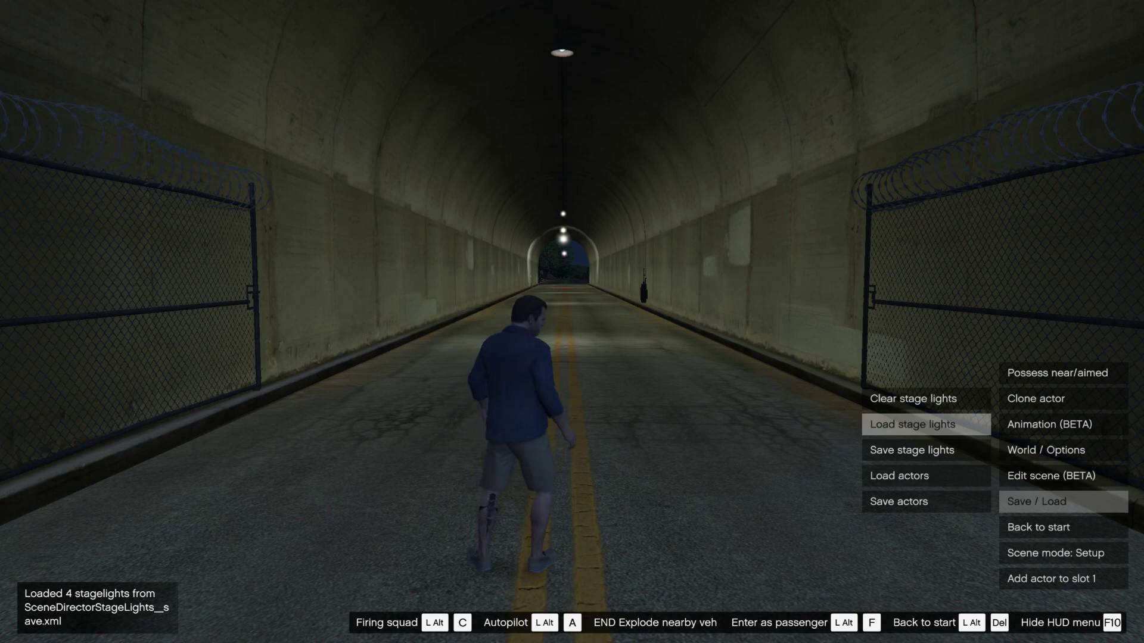
key(Up)
key(Return)
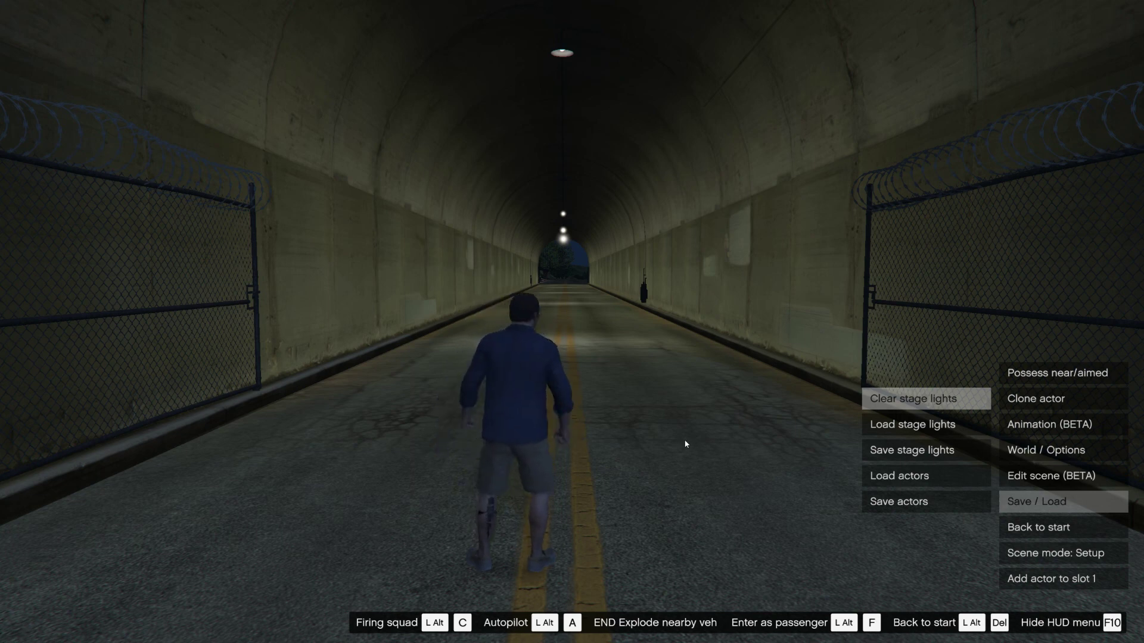
Reload the four saved stage lights and clear them from the tunnel again
key(Down)
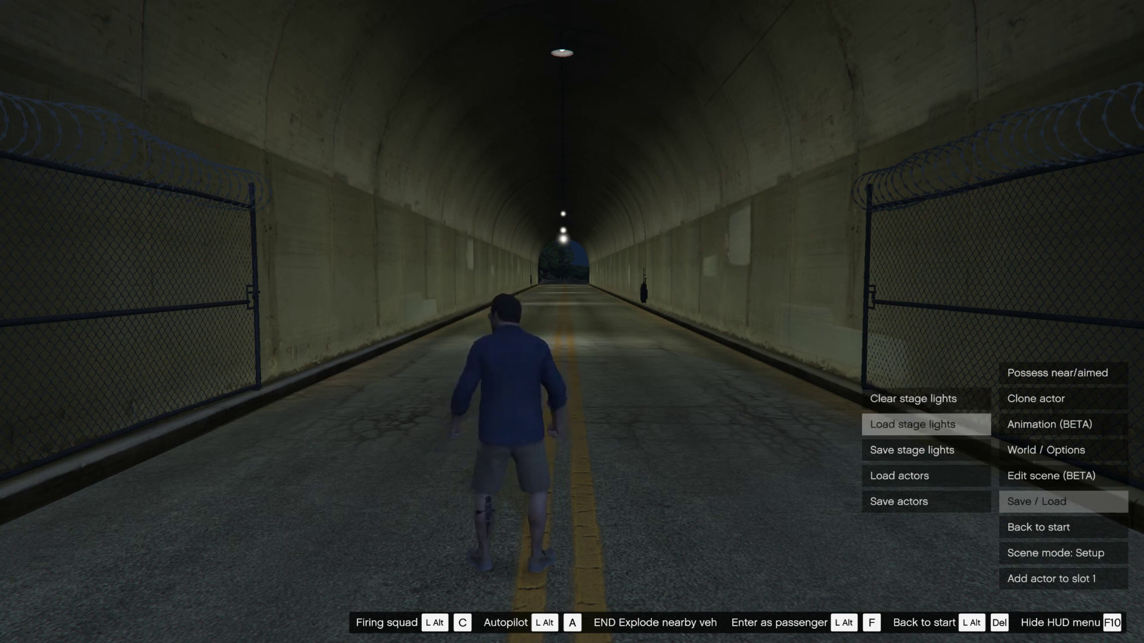
key(Return)
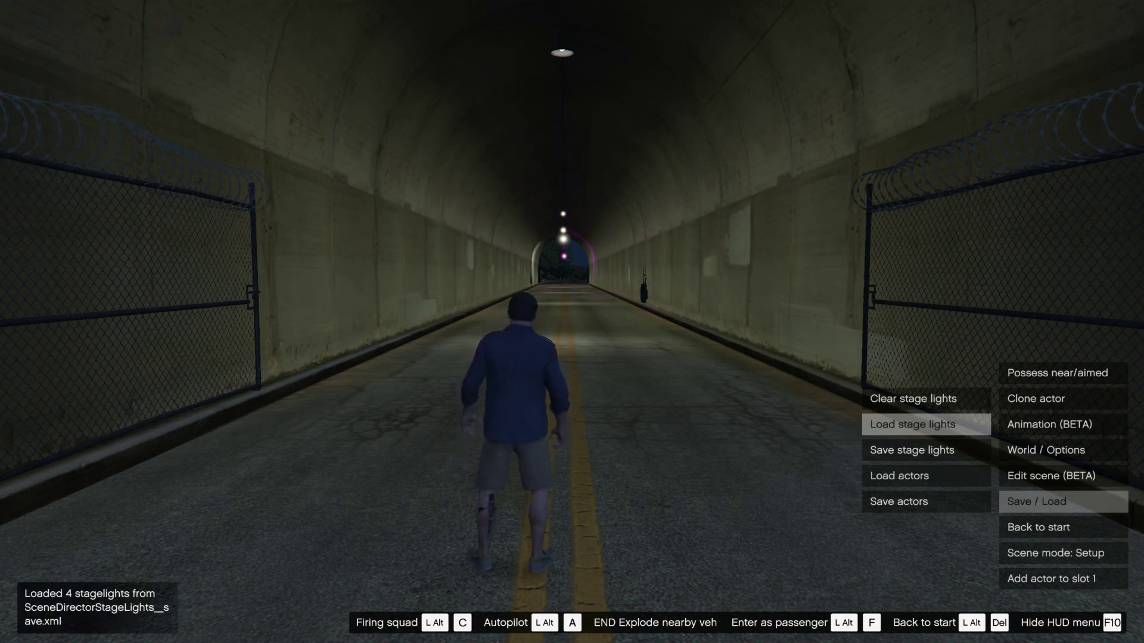
key(Up)
key(Return)
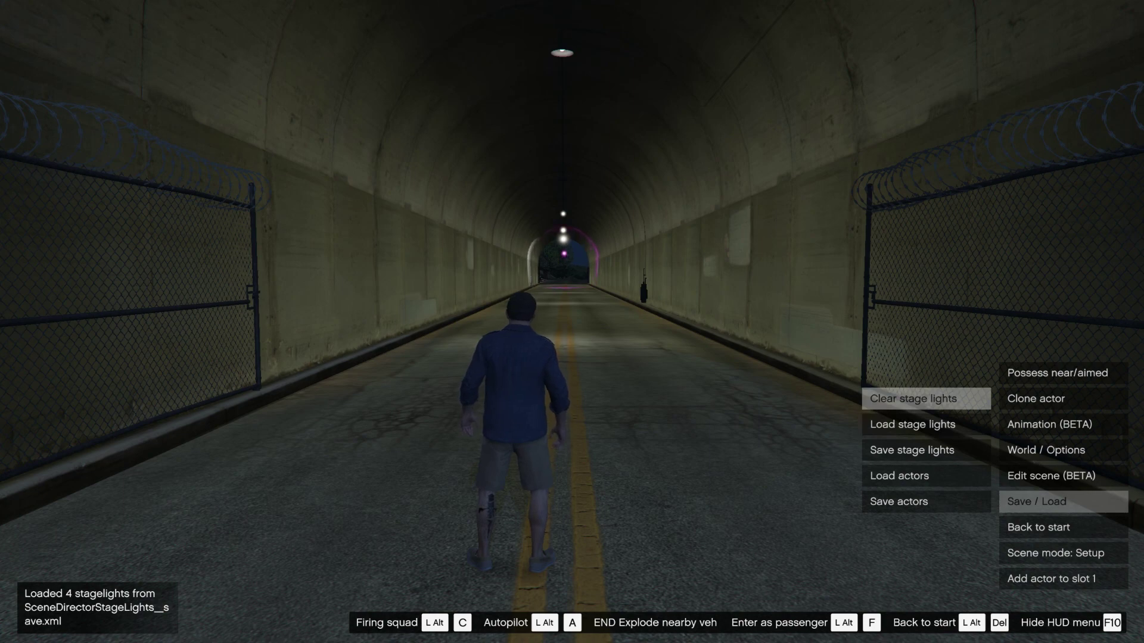